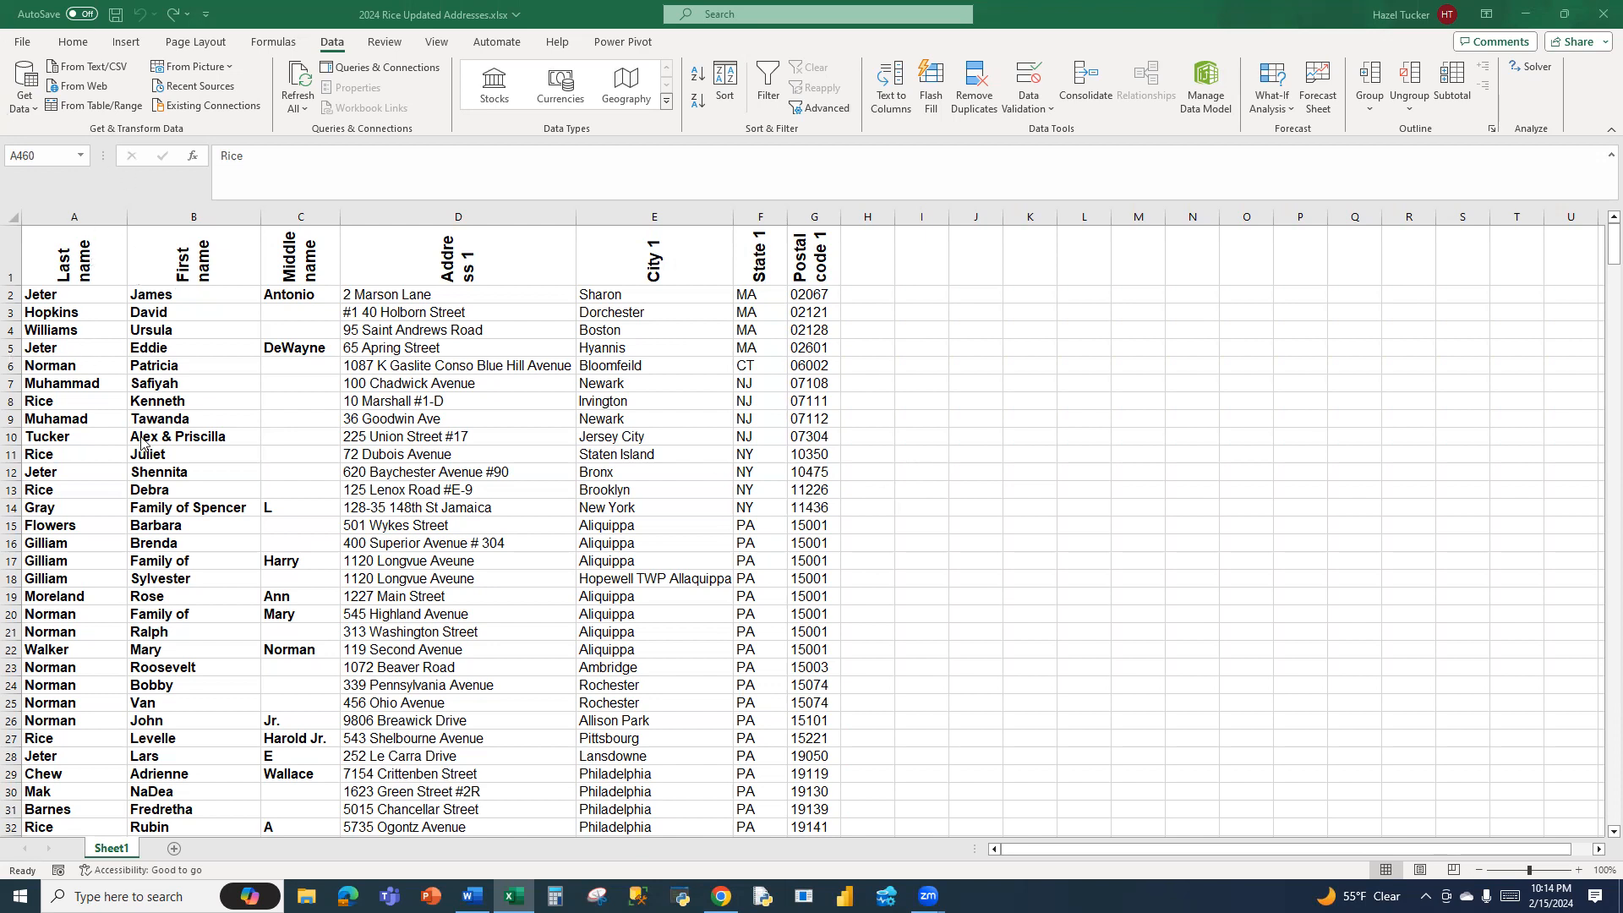
Sort the address list by Last name and then by First name, both on cell values from A to Z
left_click(196, 360)
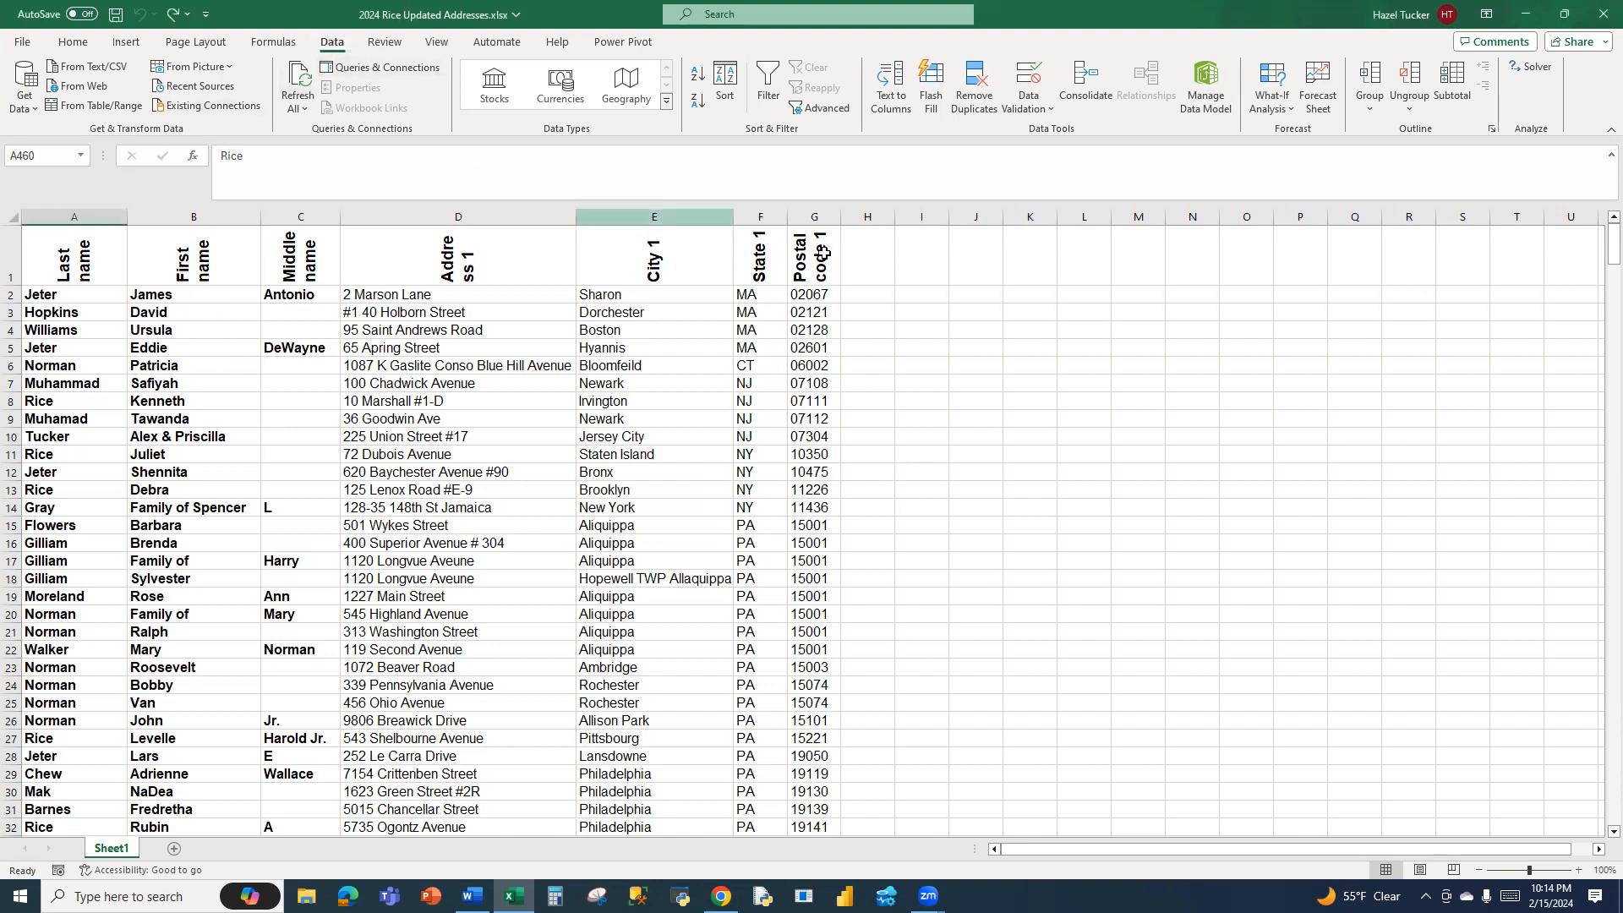
left_click(725, 80)
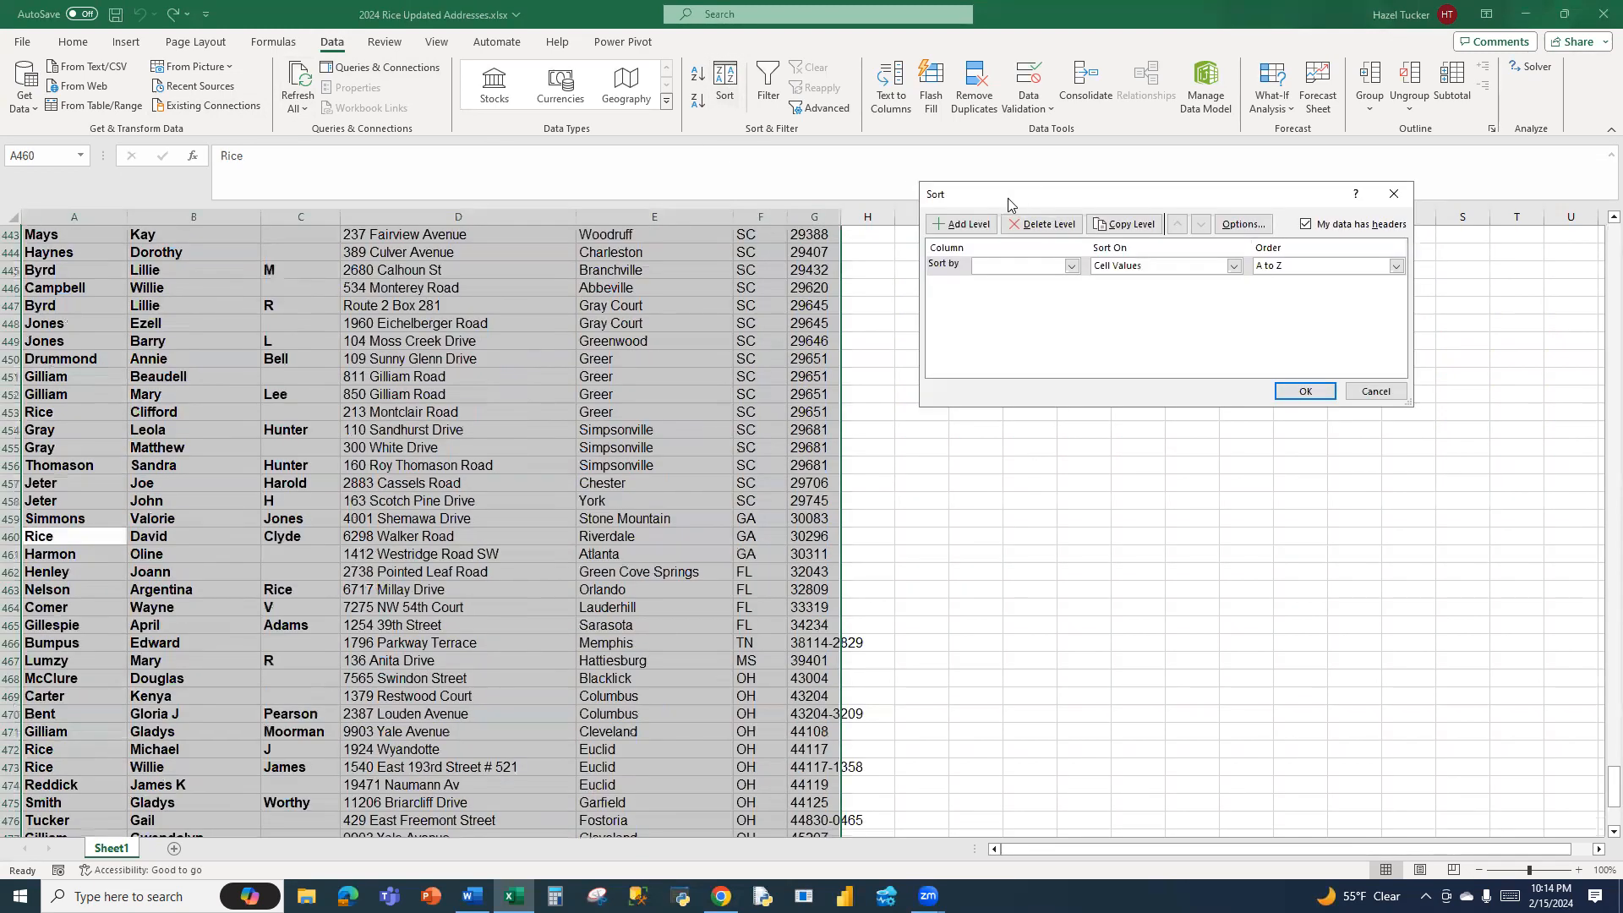
left_click_drag(1007, 198, 1080, 281)
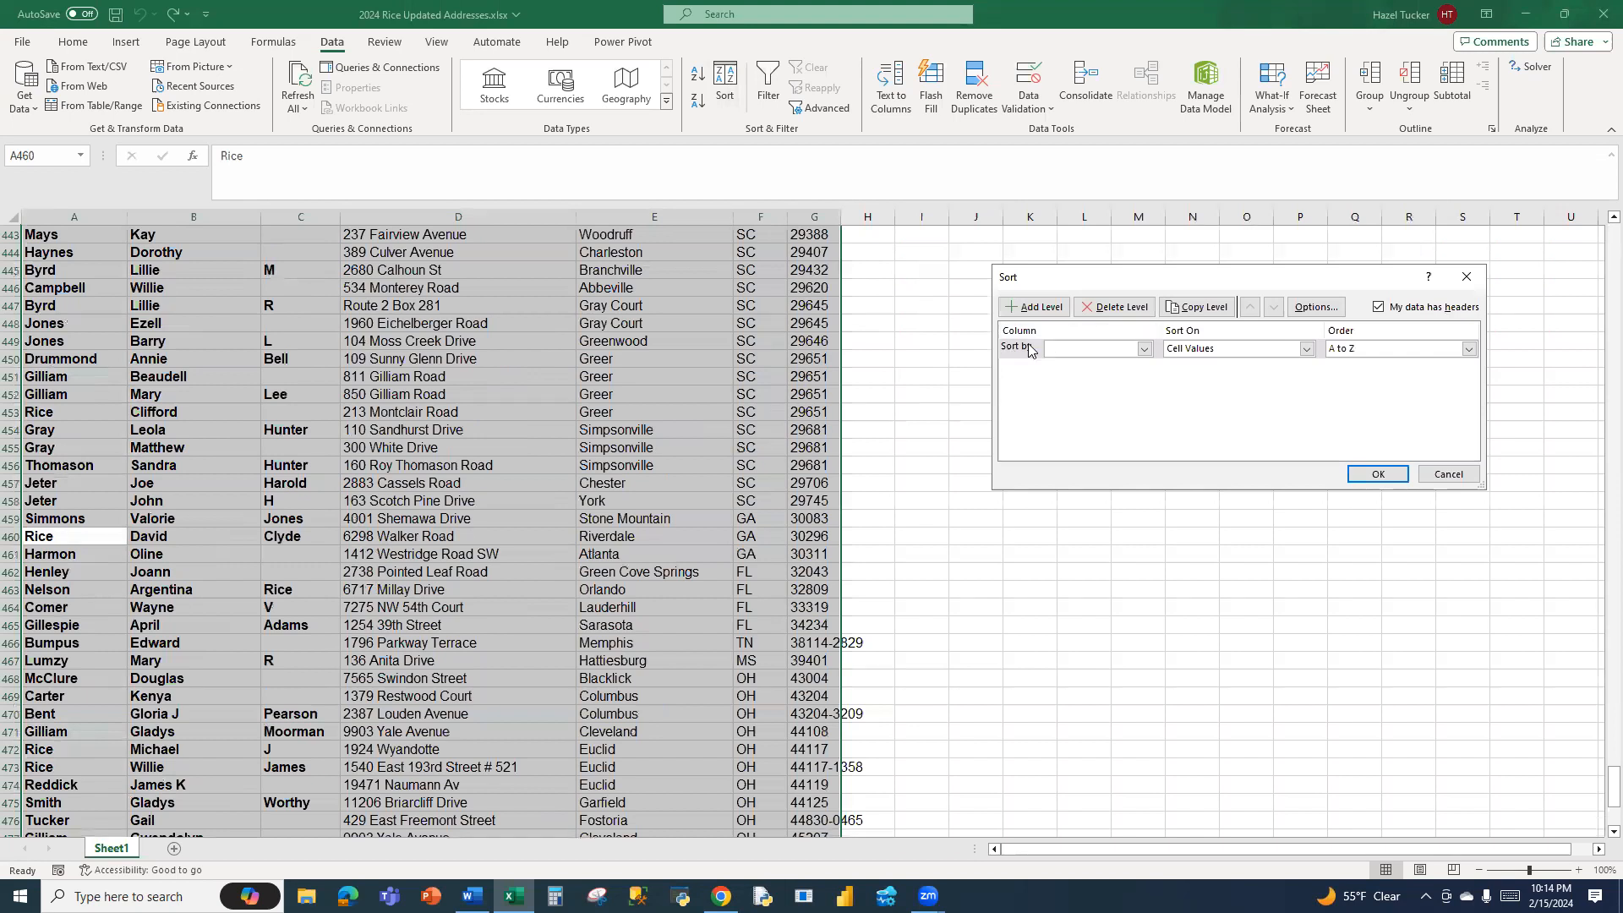
left_click(1143, 350)
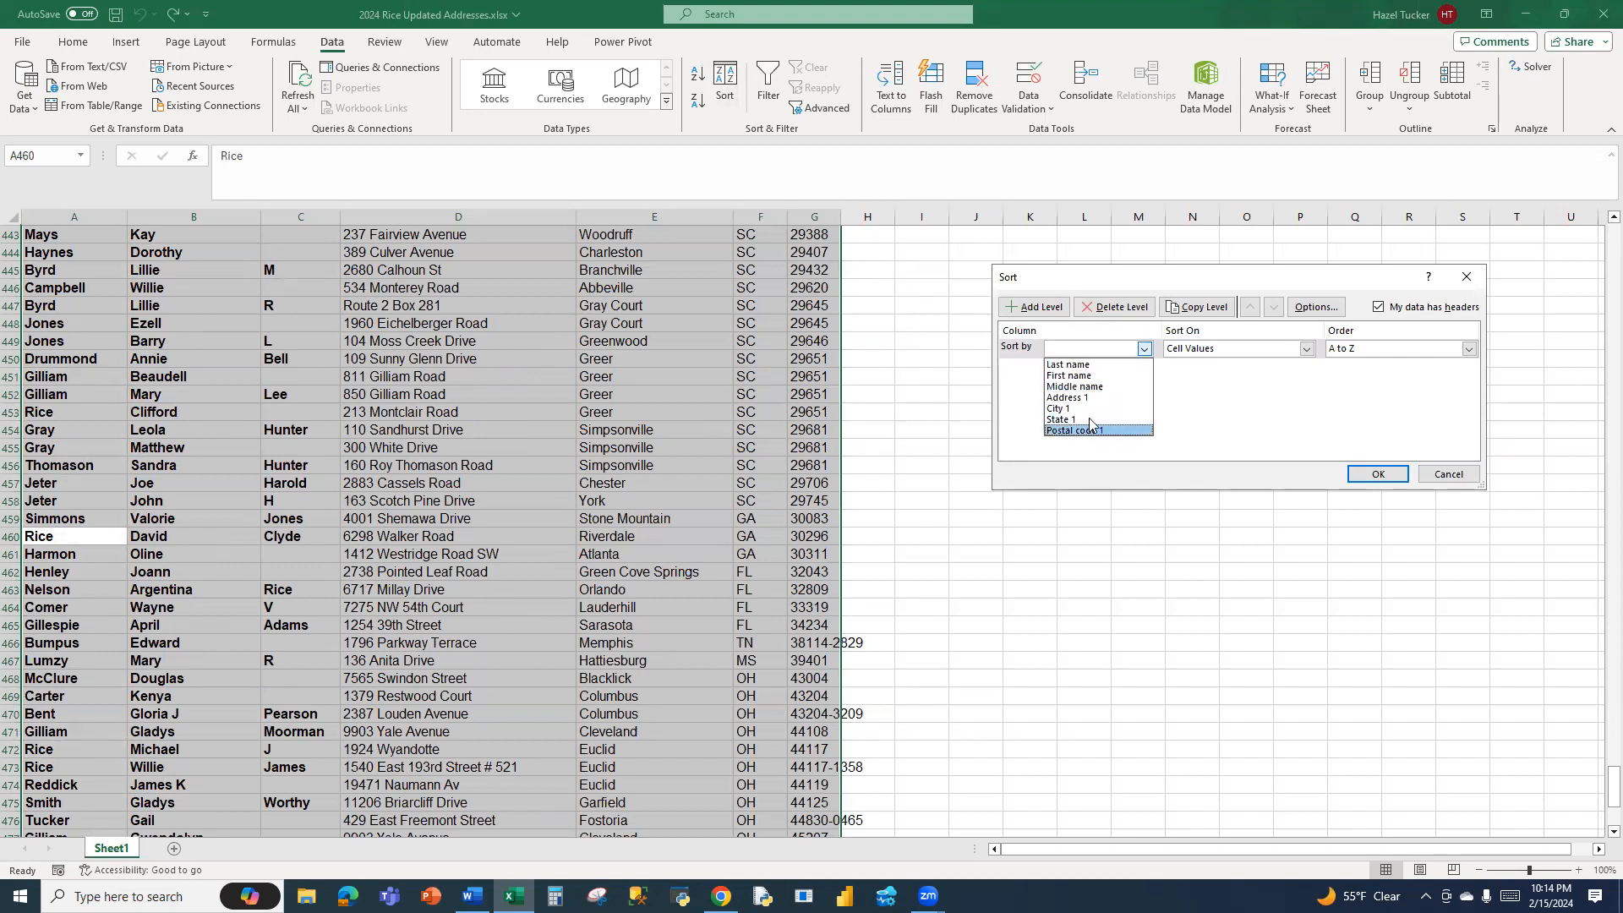
left_click(1100, 365)
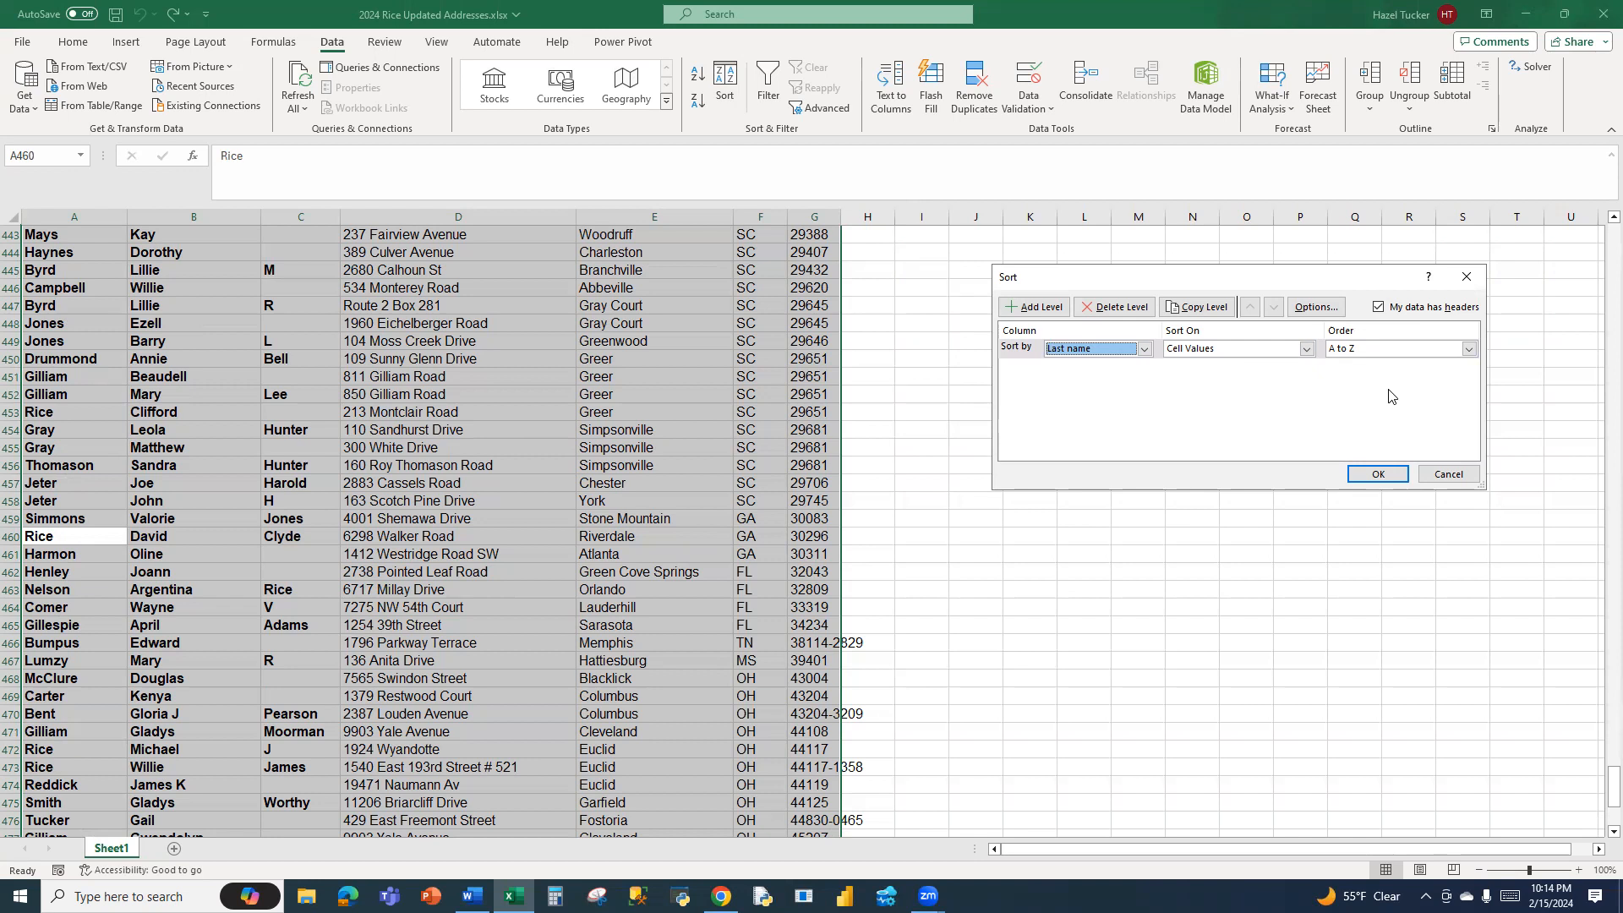
left_click(1043, 312)
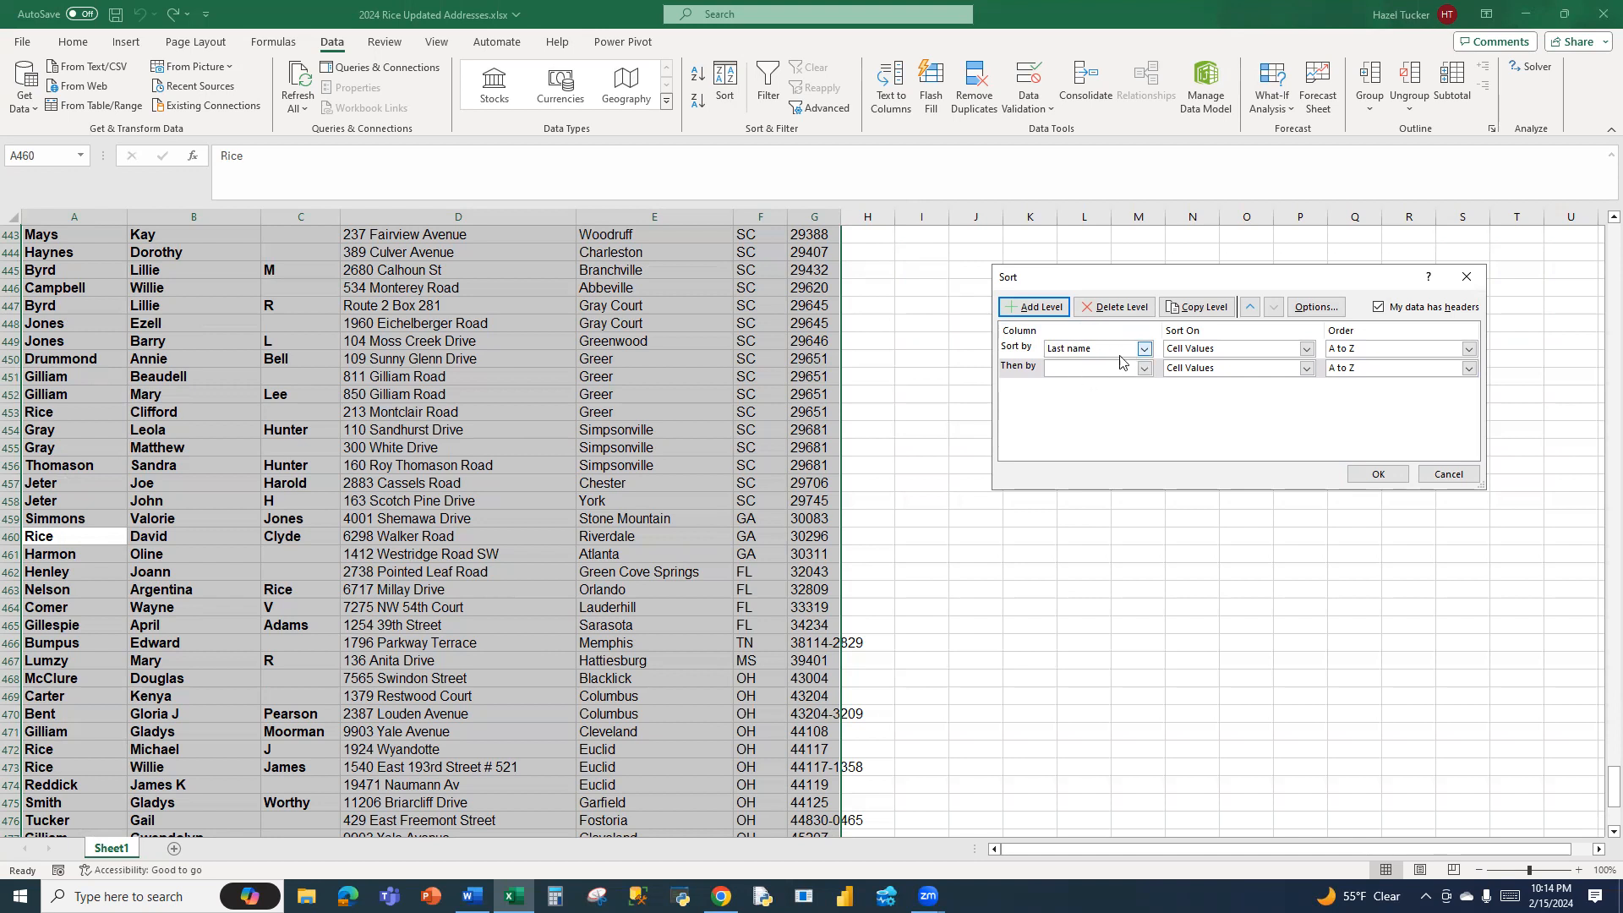
left_click(1144, 369)
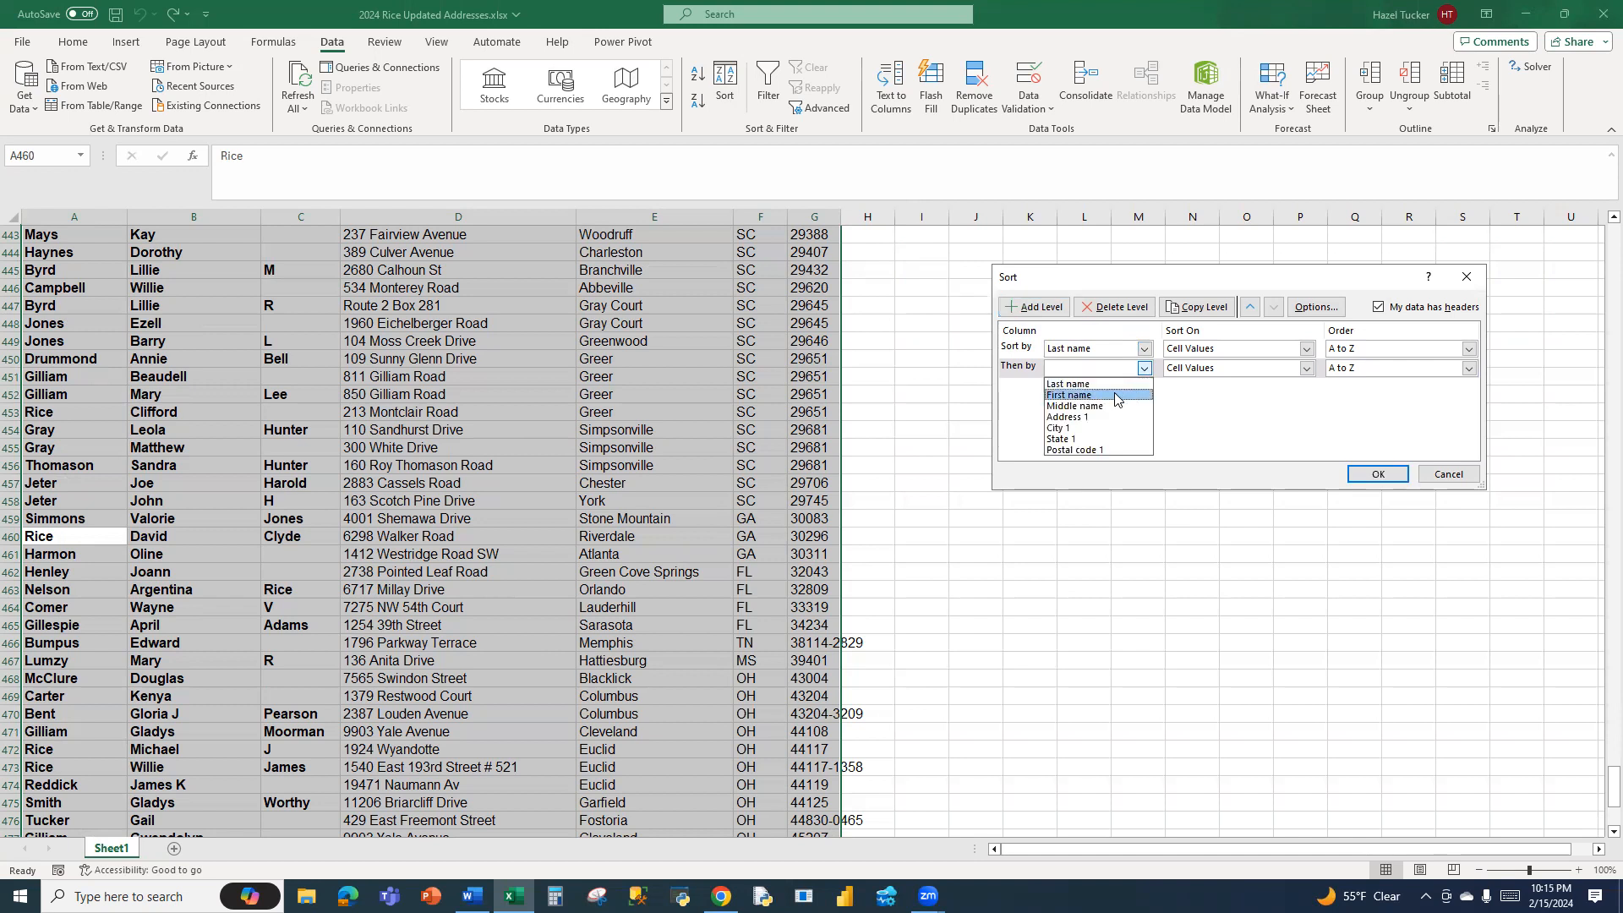
left_click(1115, 399)
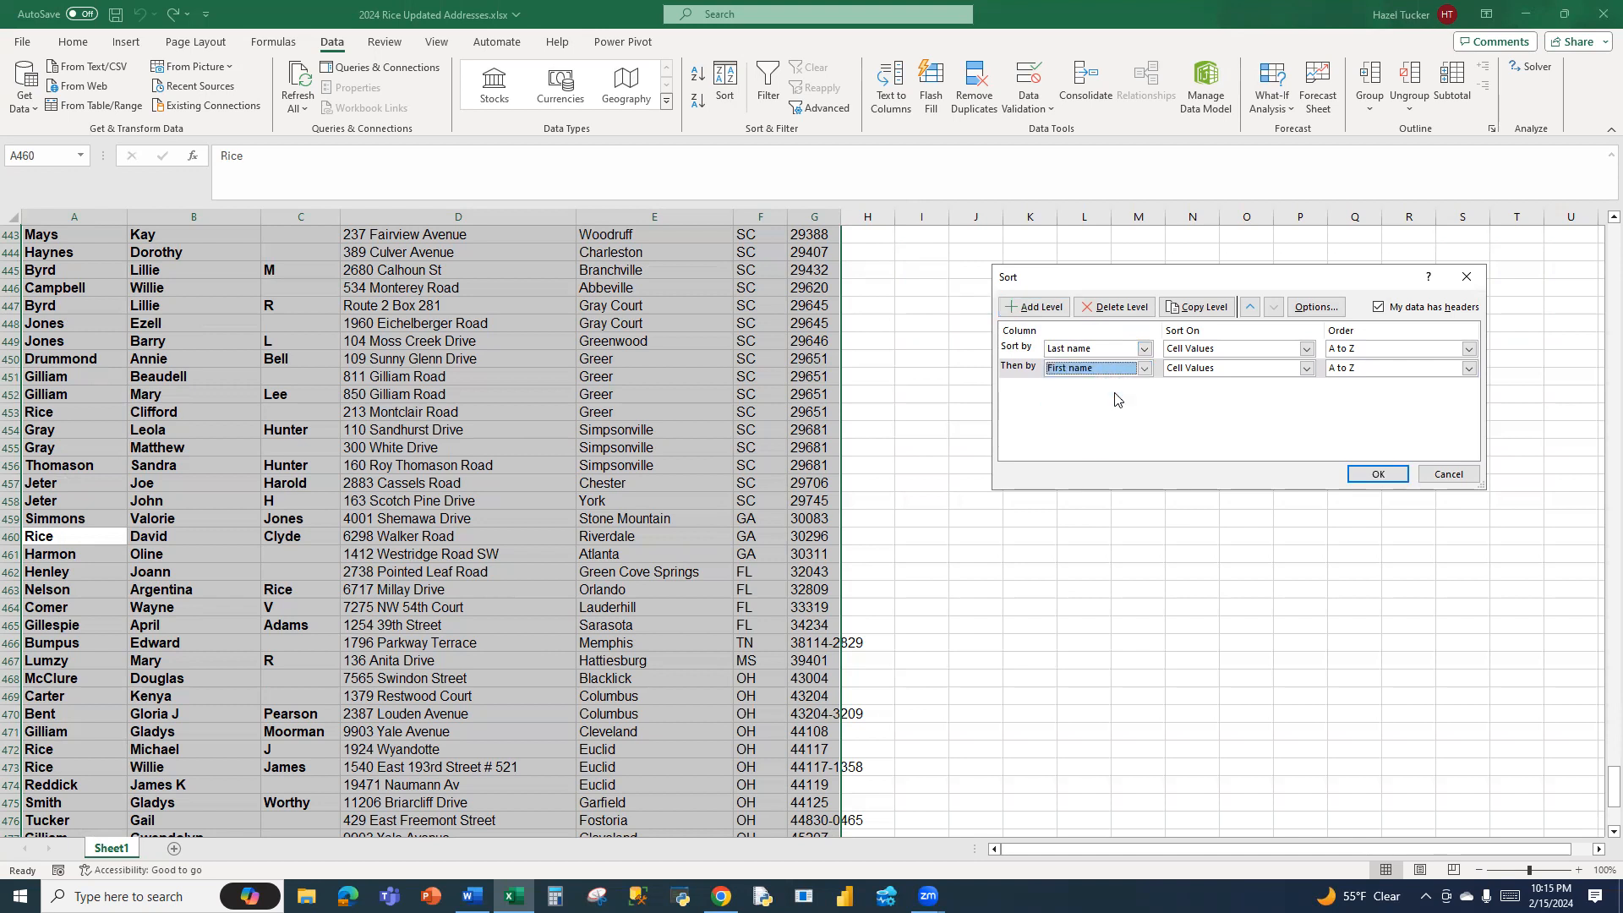
left_click(1378, 473)
Save the sorted address workbook
scroll(1448, 540, "up", 7)
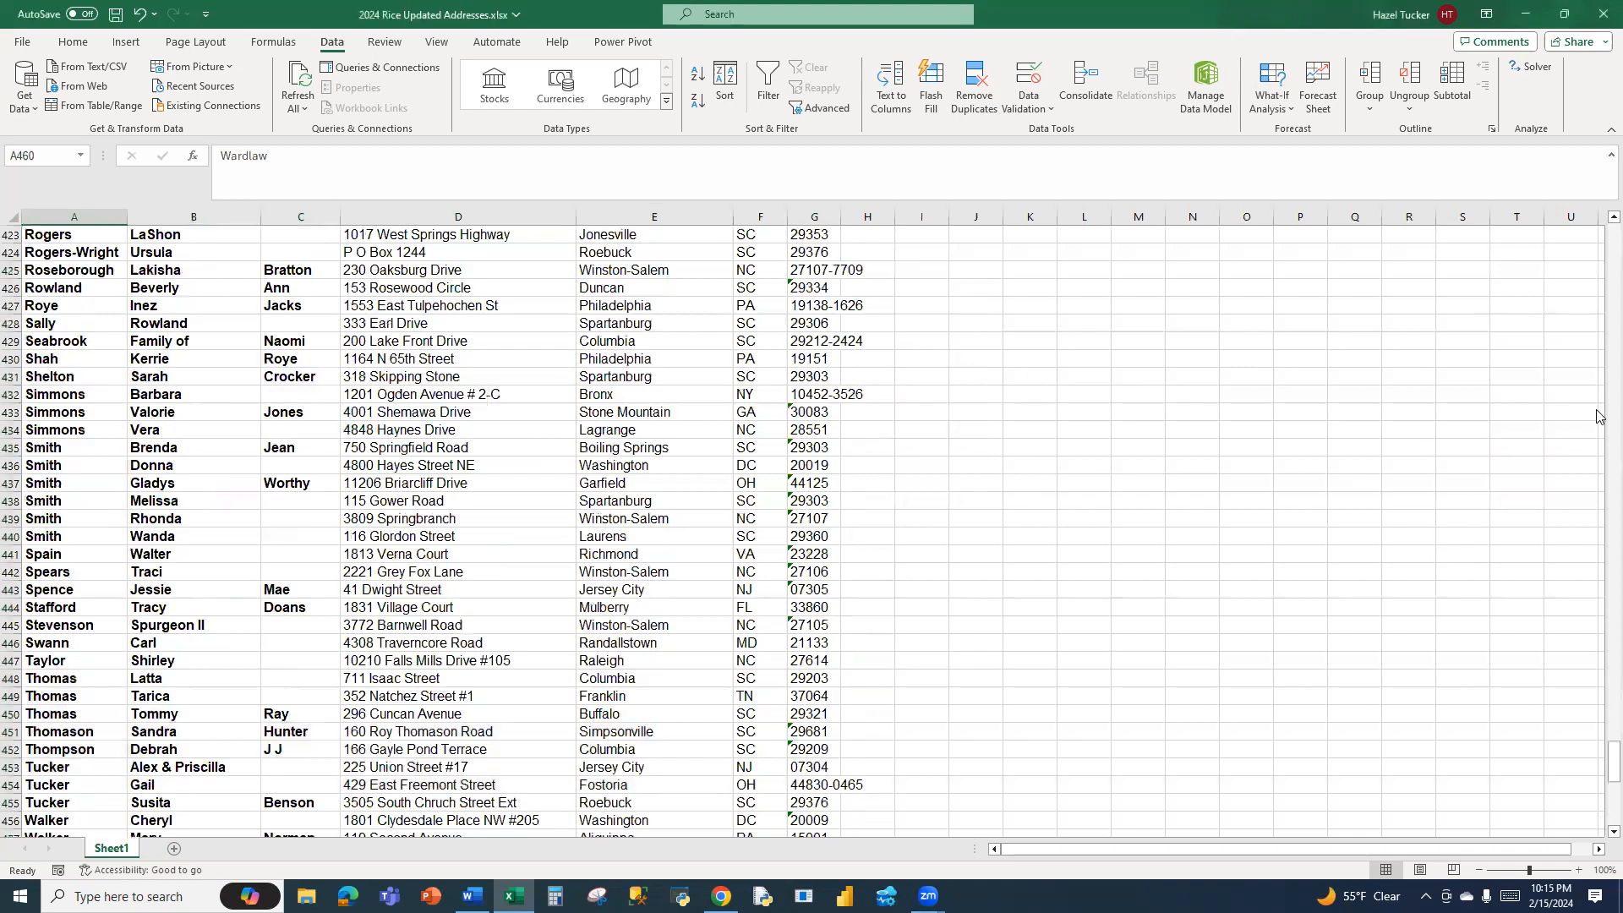
scroll(1600, 727, "up", 4)
left_click_drag(1598, 662, 1597, 224)
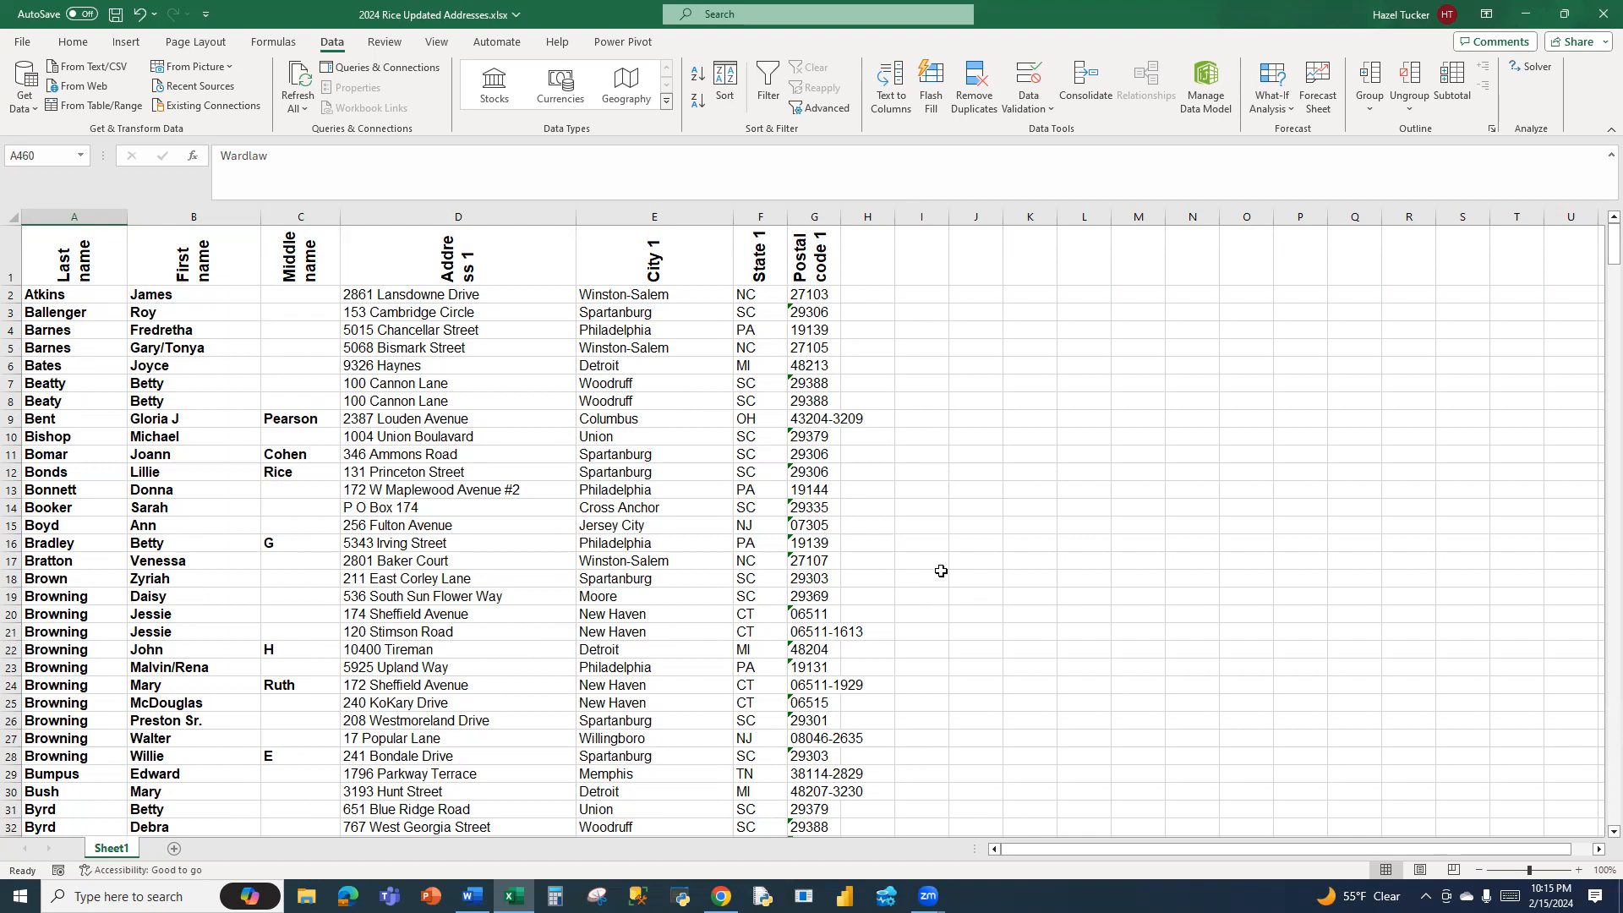
left_click(115, 17)
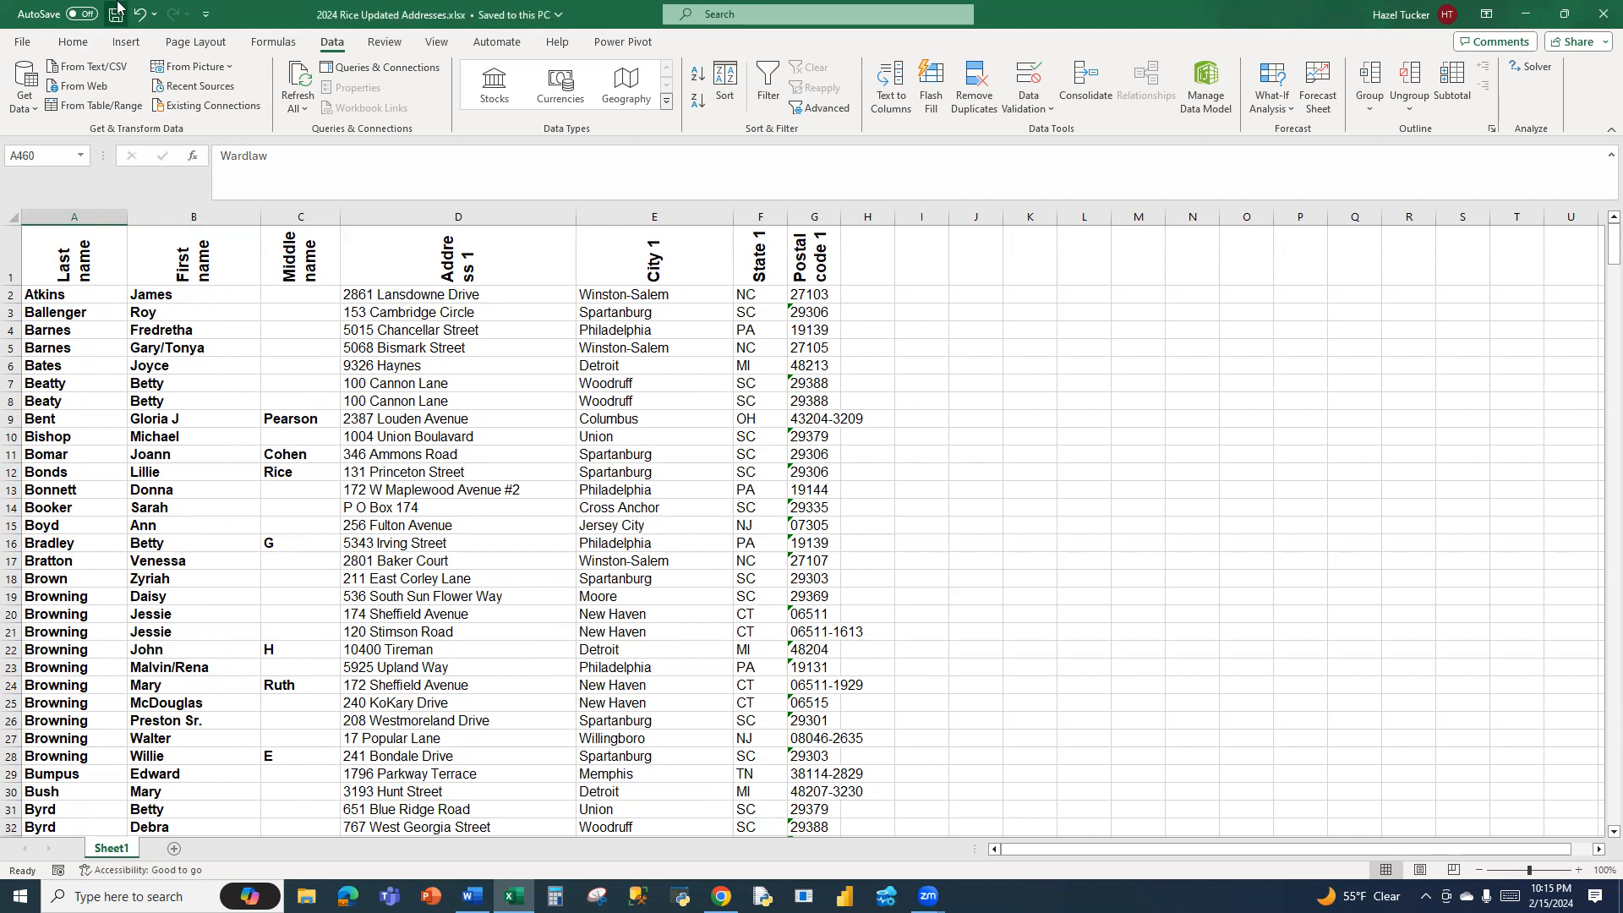
Switch to the blank Word document and start the Step-by-Step Mail Merge Wizard with Labels as the document type
key("alt+Tab")
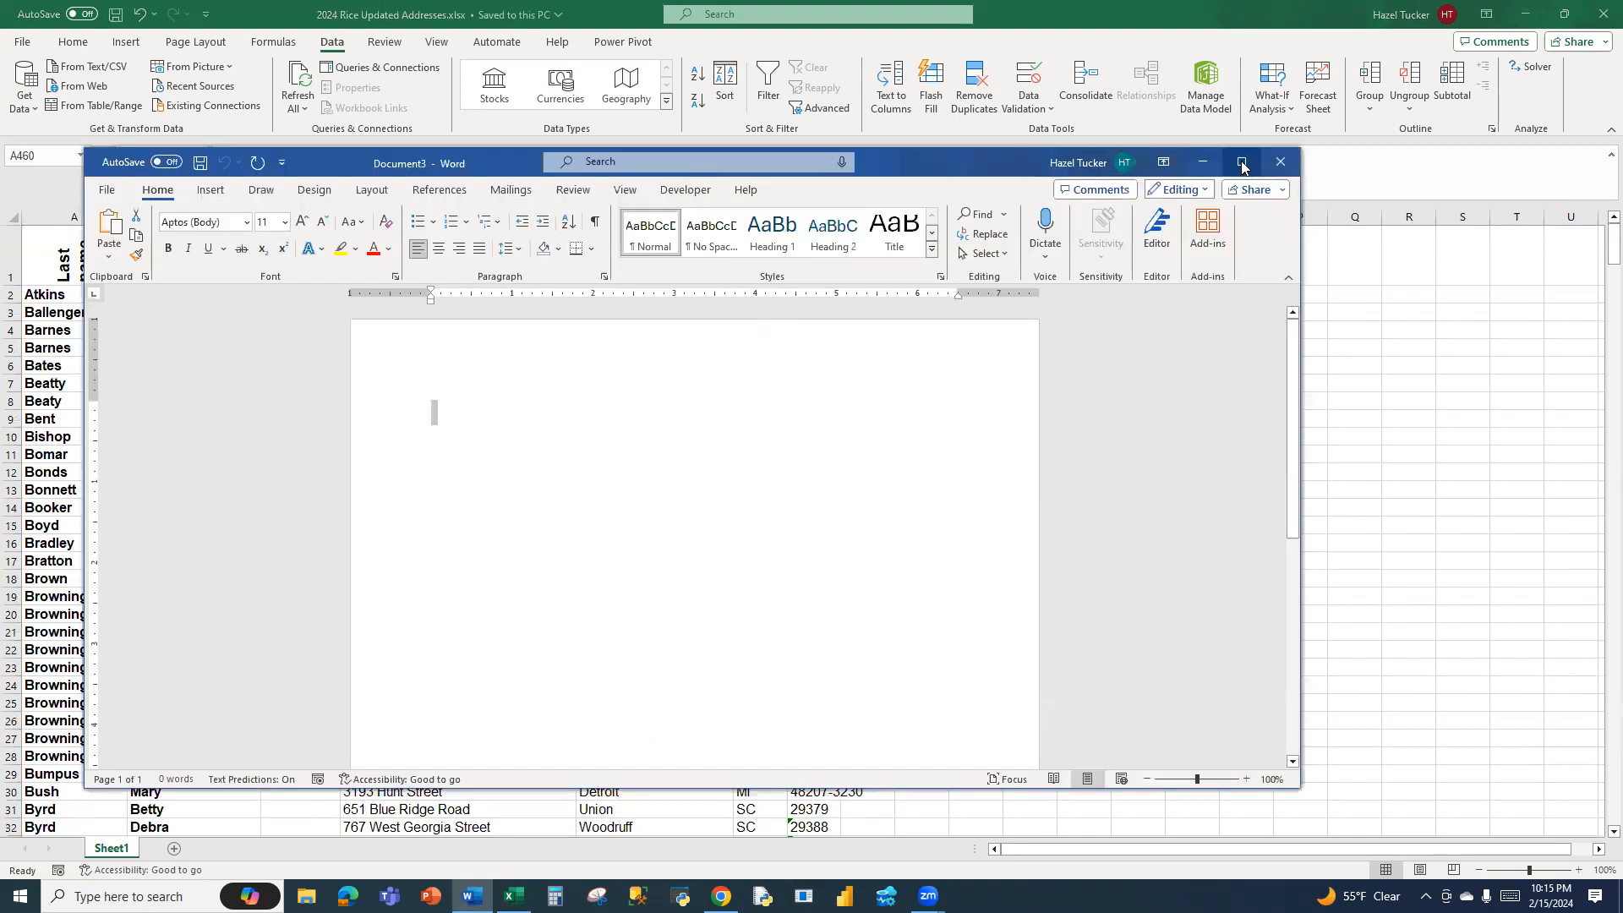
left_click(1240, 160)
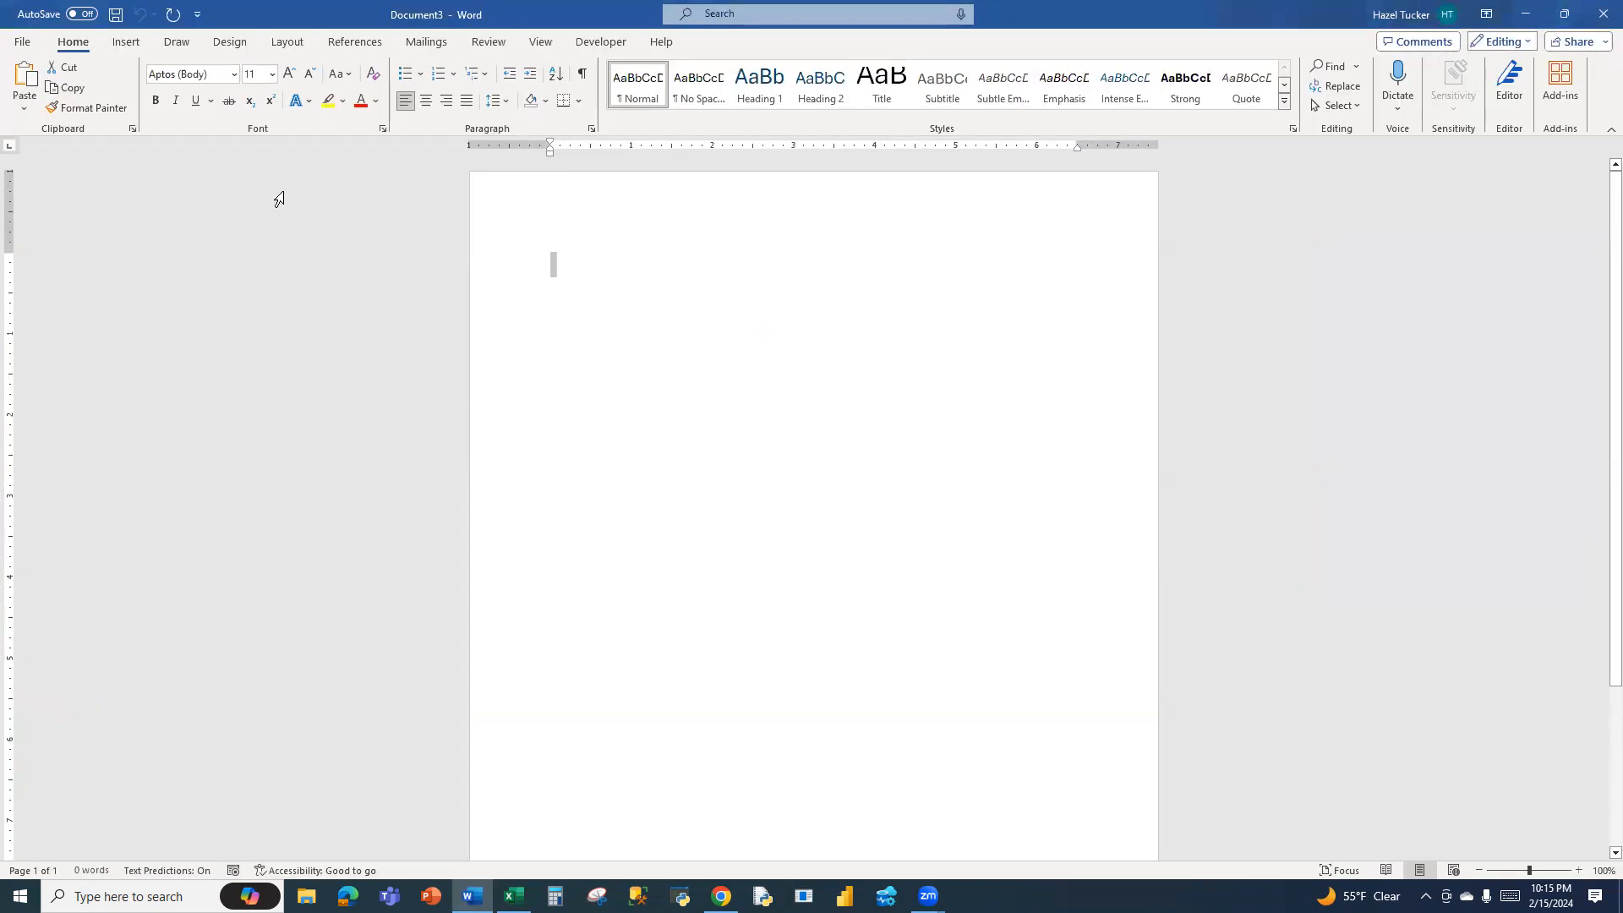
left_click(413, 44)
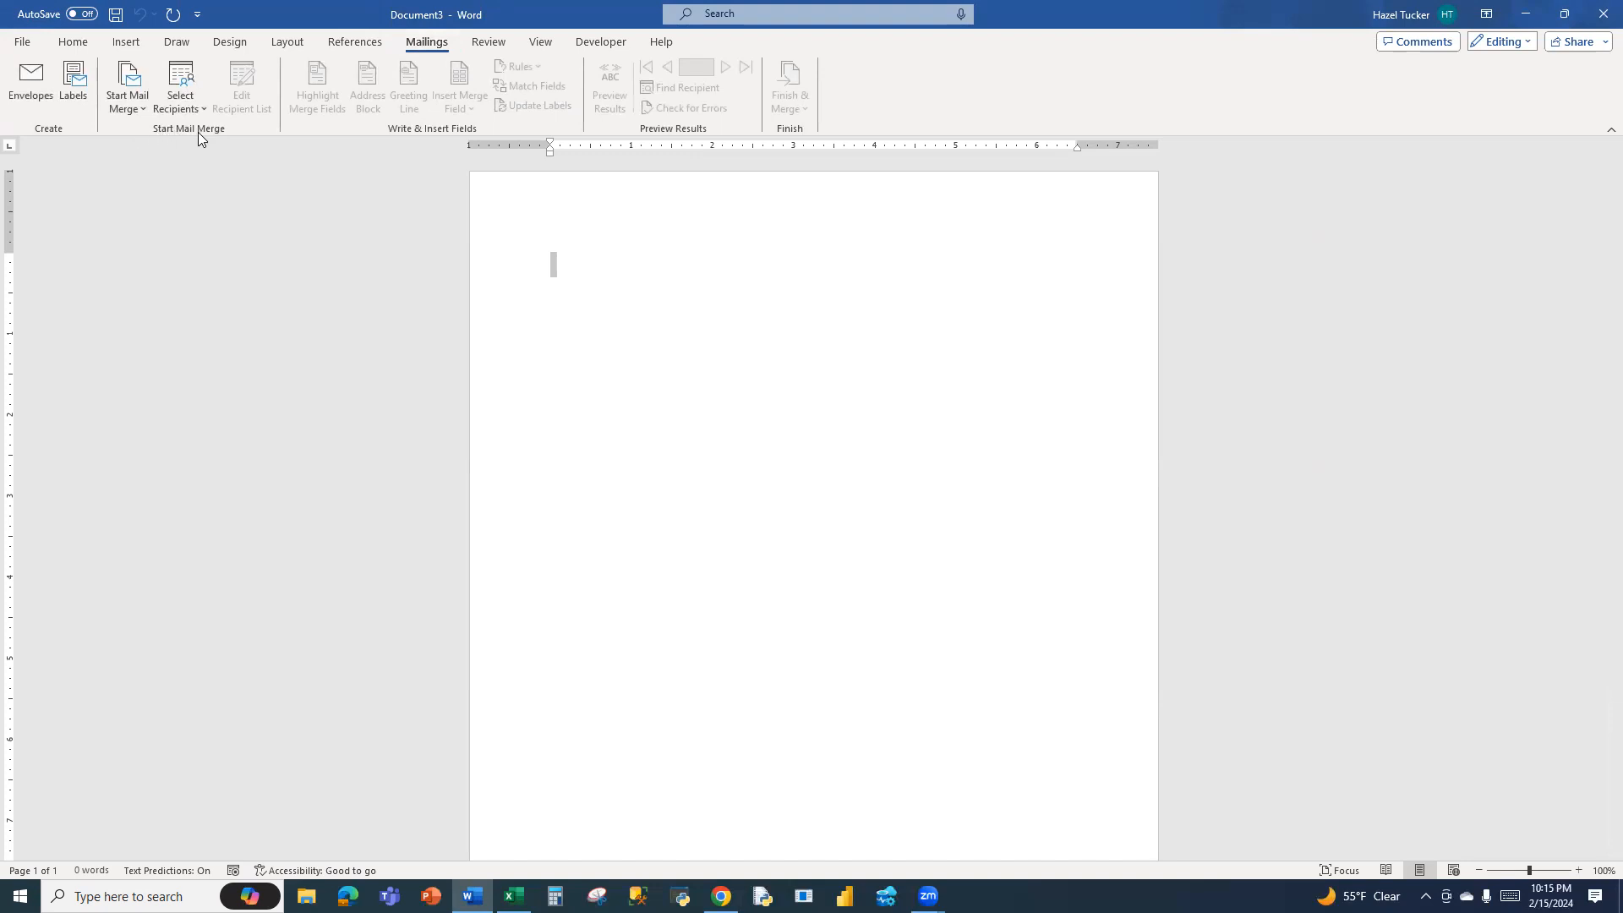
left_click(140, 108)
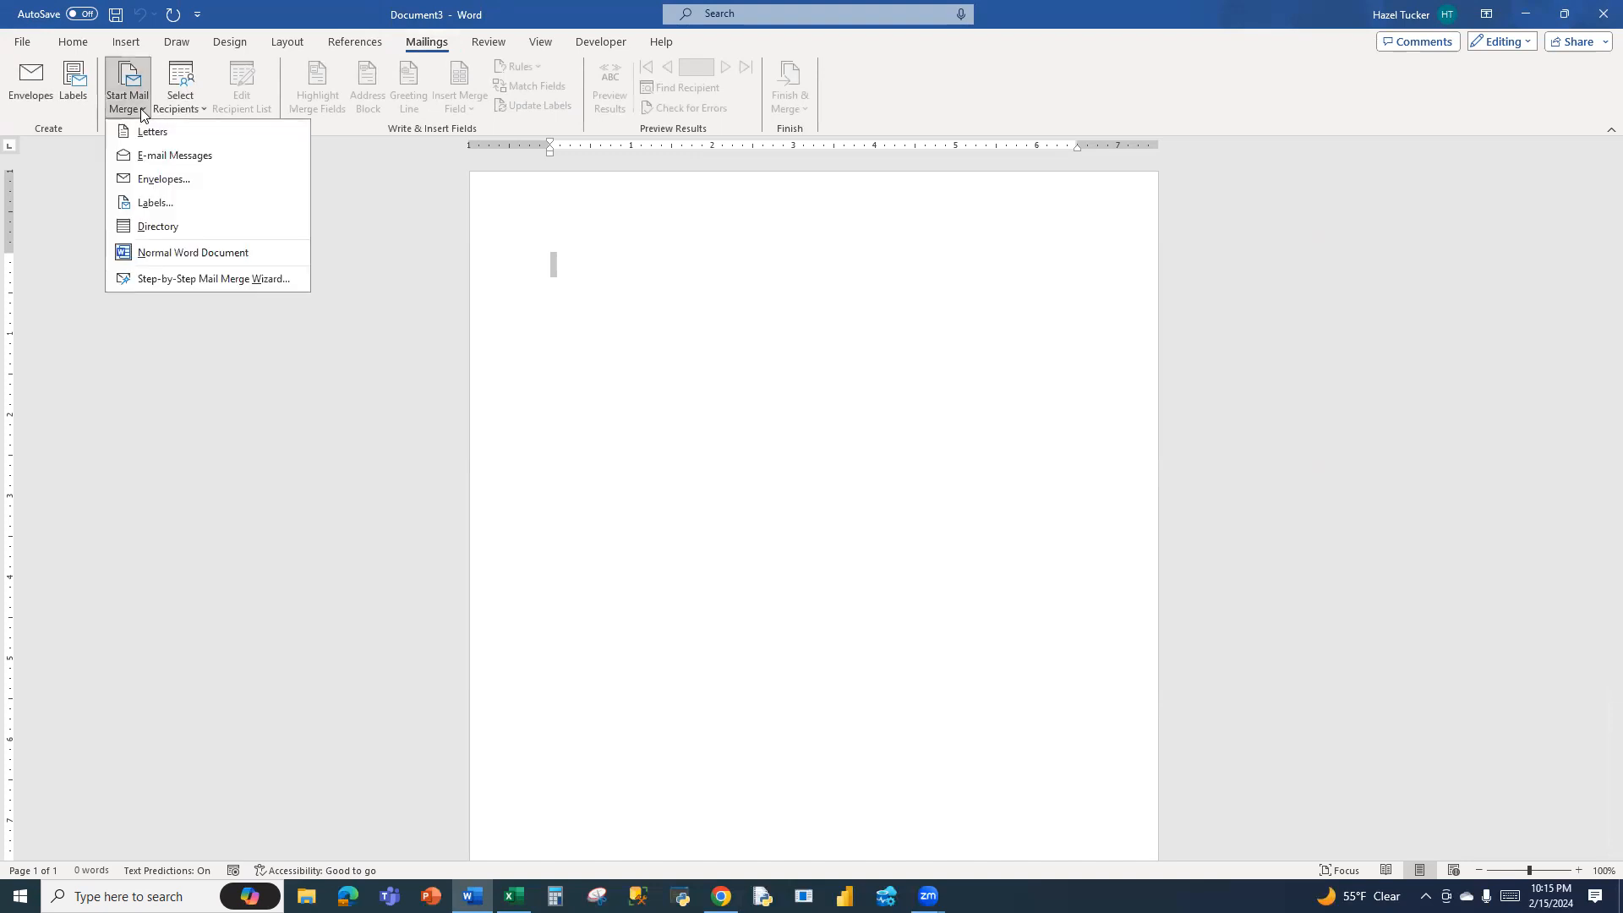
left_click(182, 279)
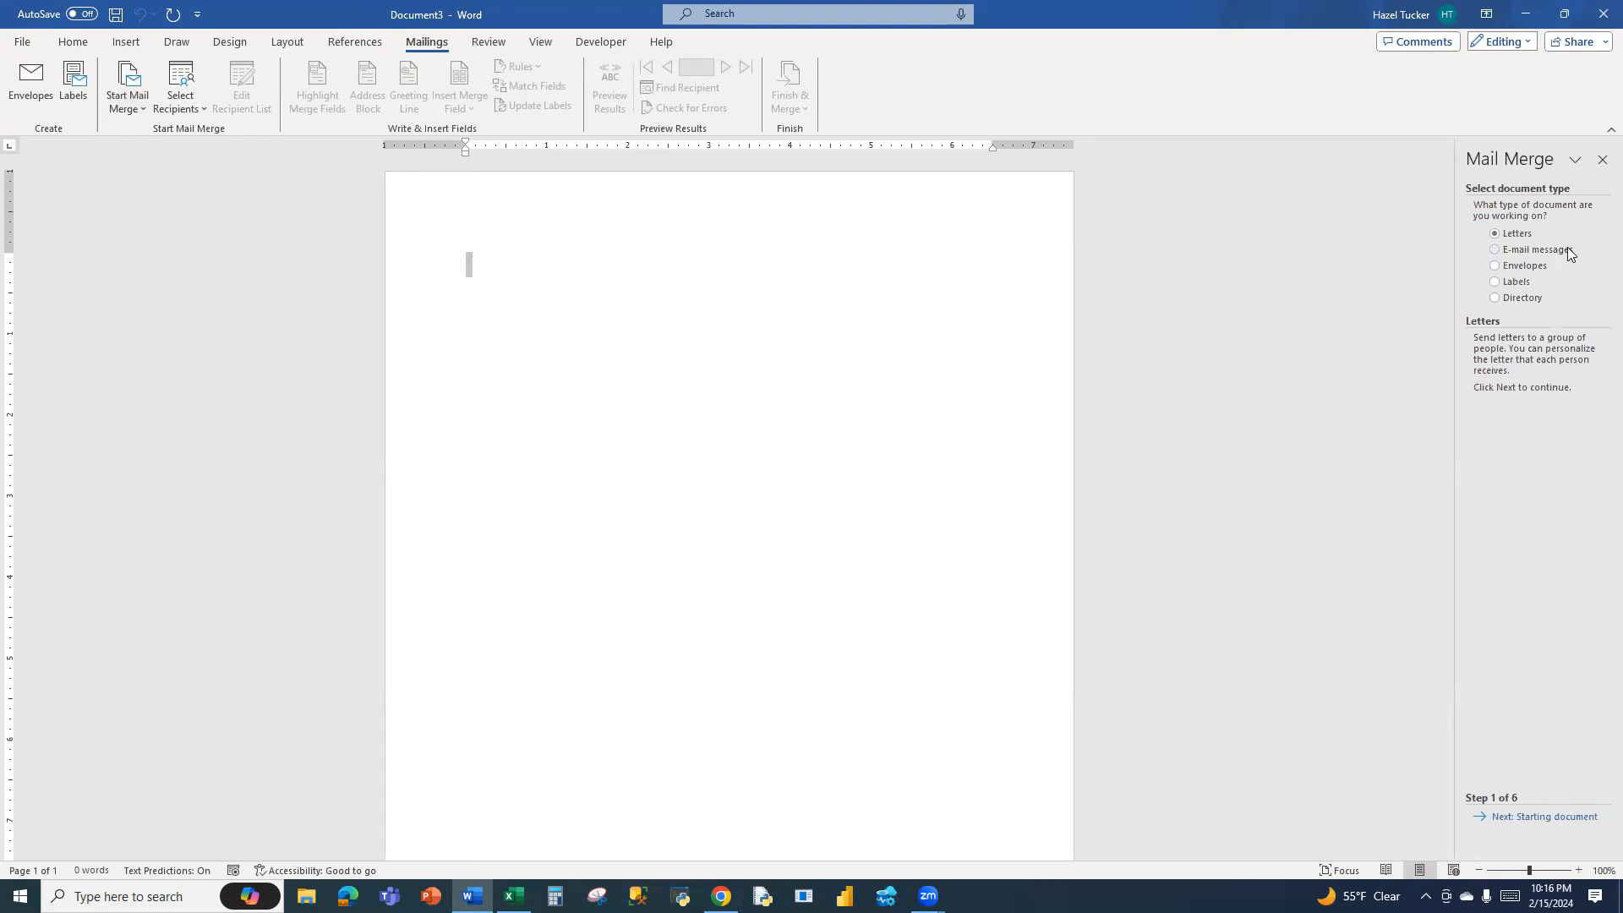
left_click(1497, 284)
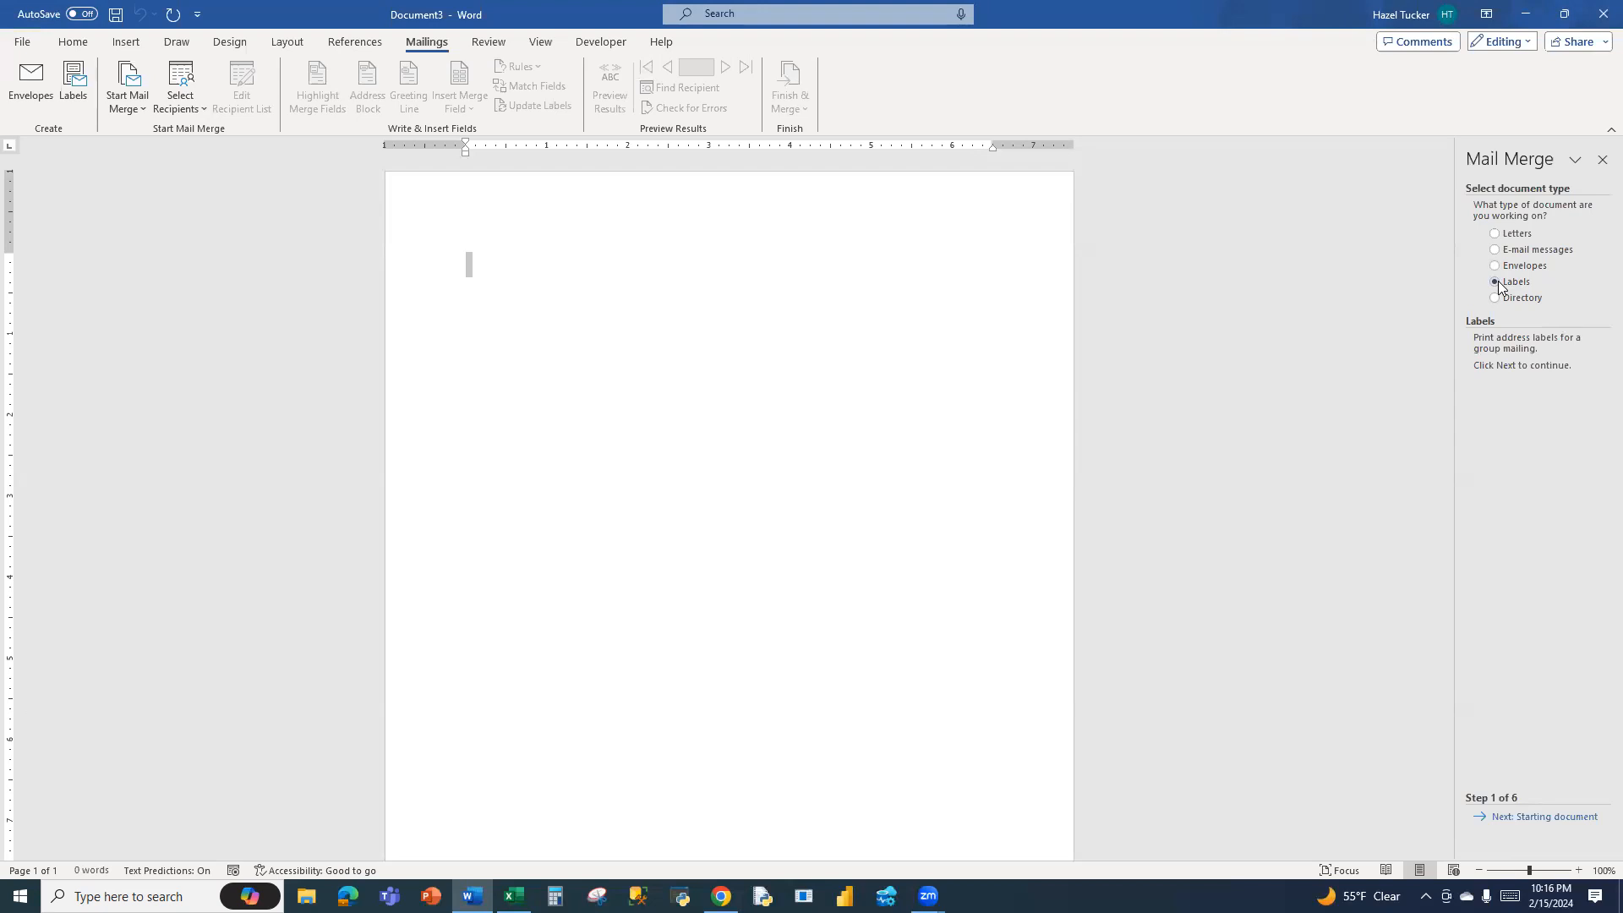
left_click(1543, 817)
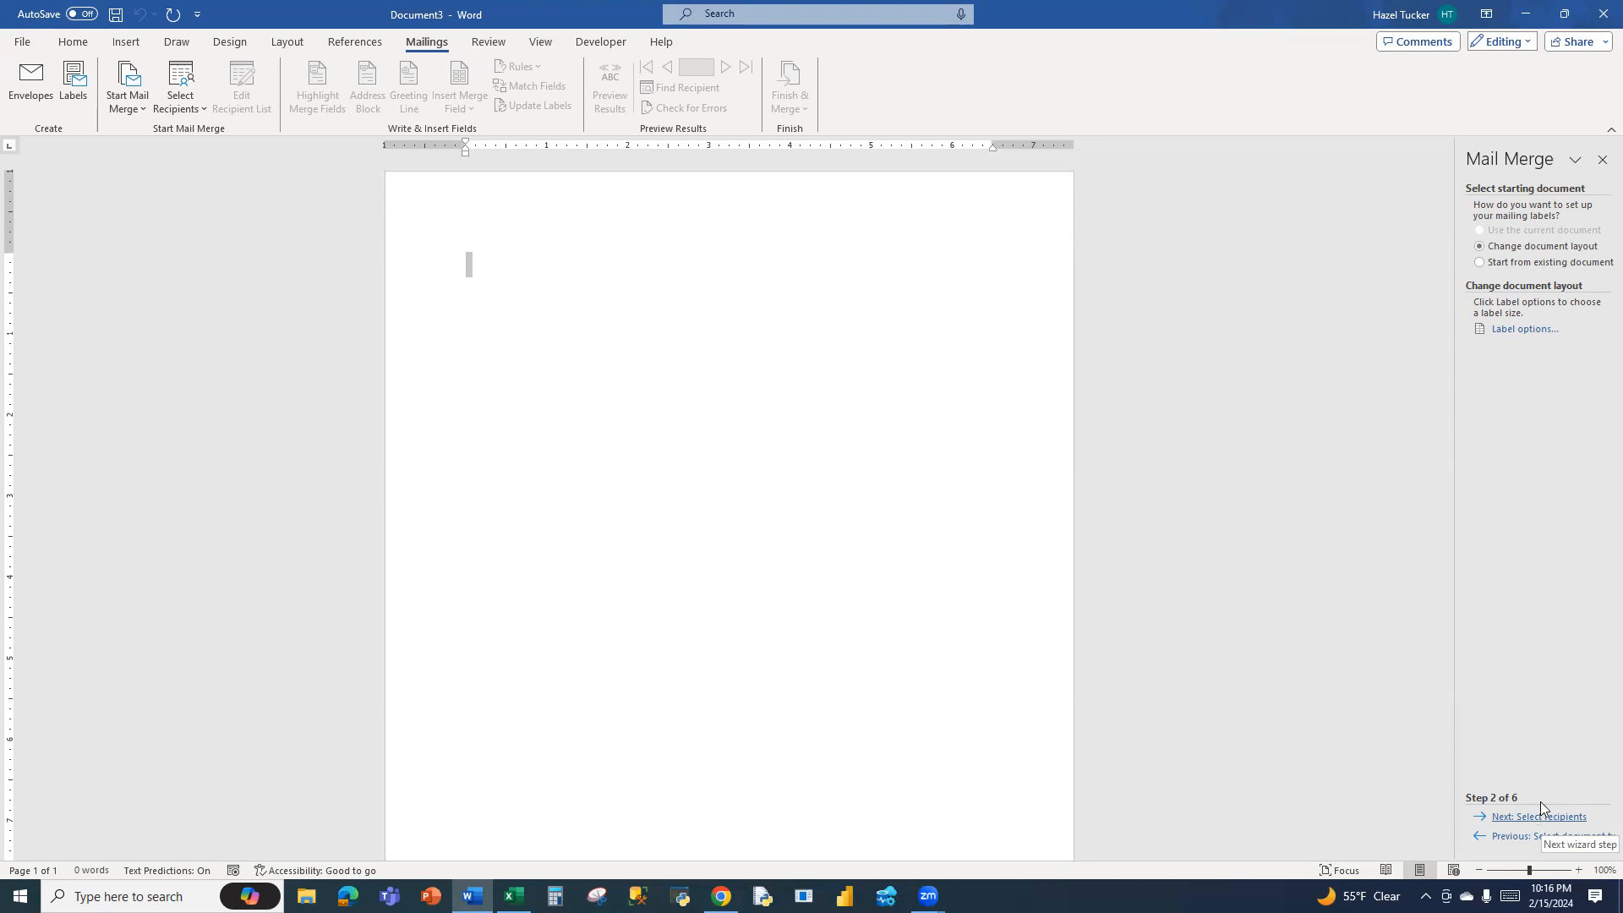
Lay out the document as Microsoft 30 Per Page address labels, 1" high by 2.63" wide on 8.5" × 11" pages
left_click(1529, 332)
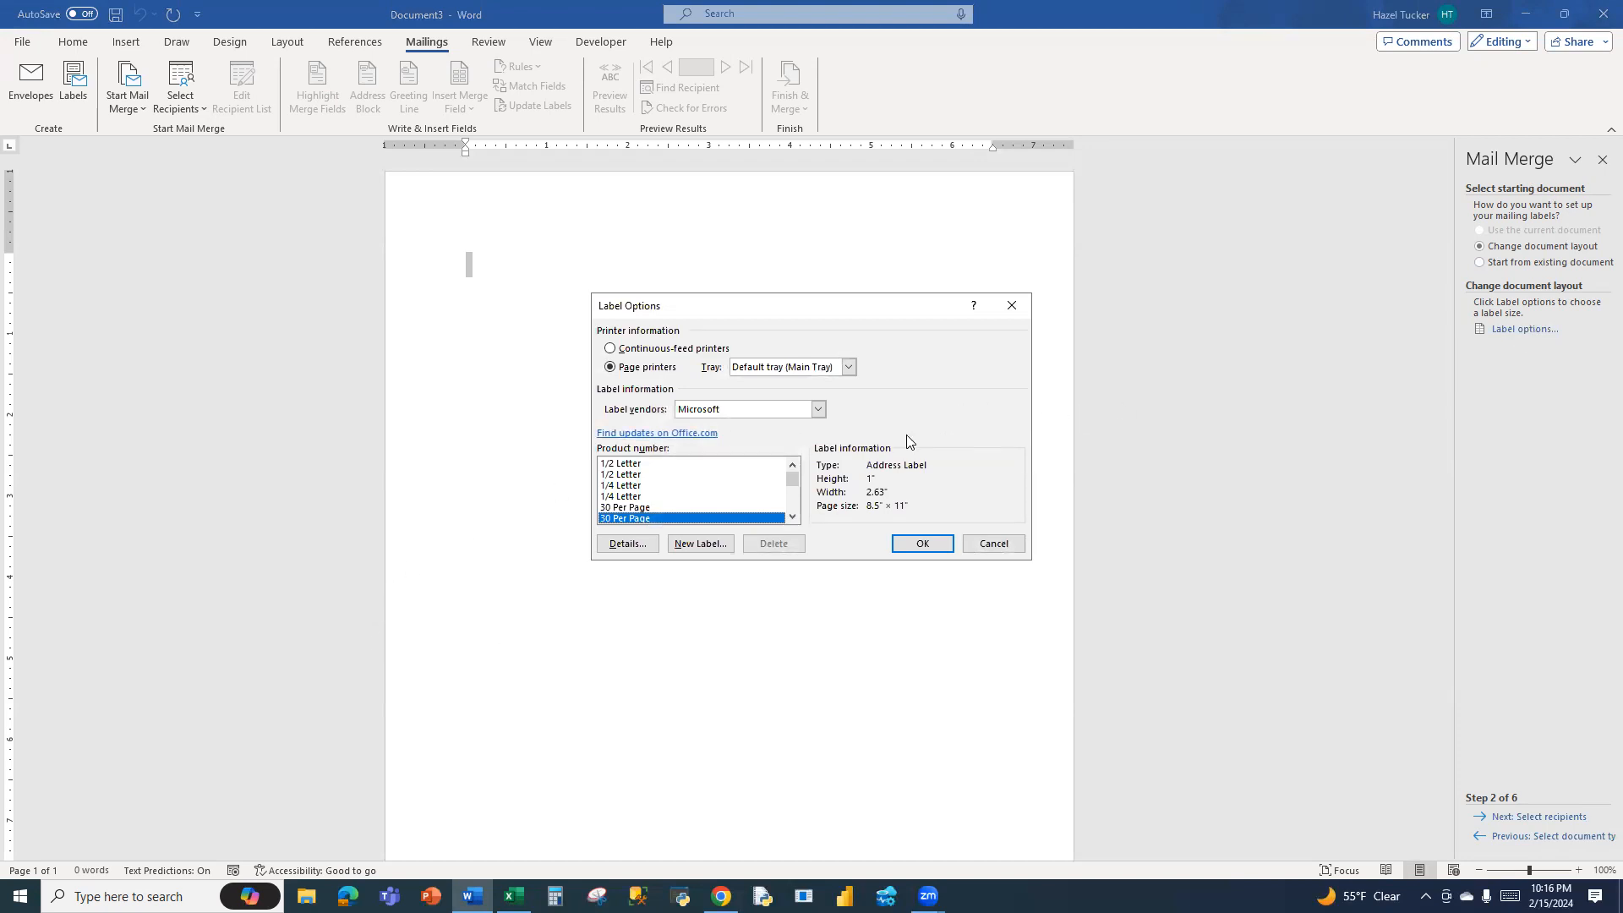
left_click(640, 507)
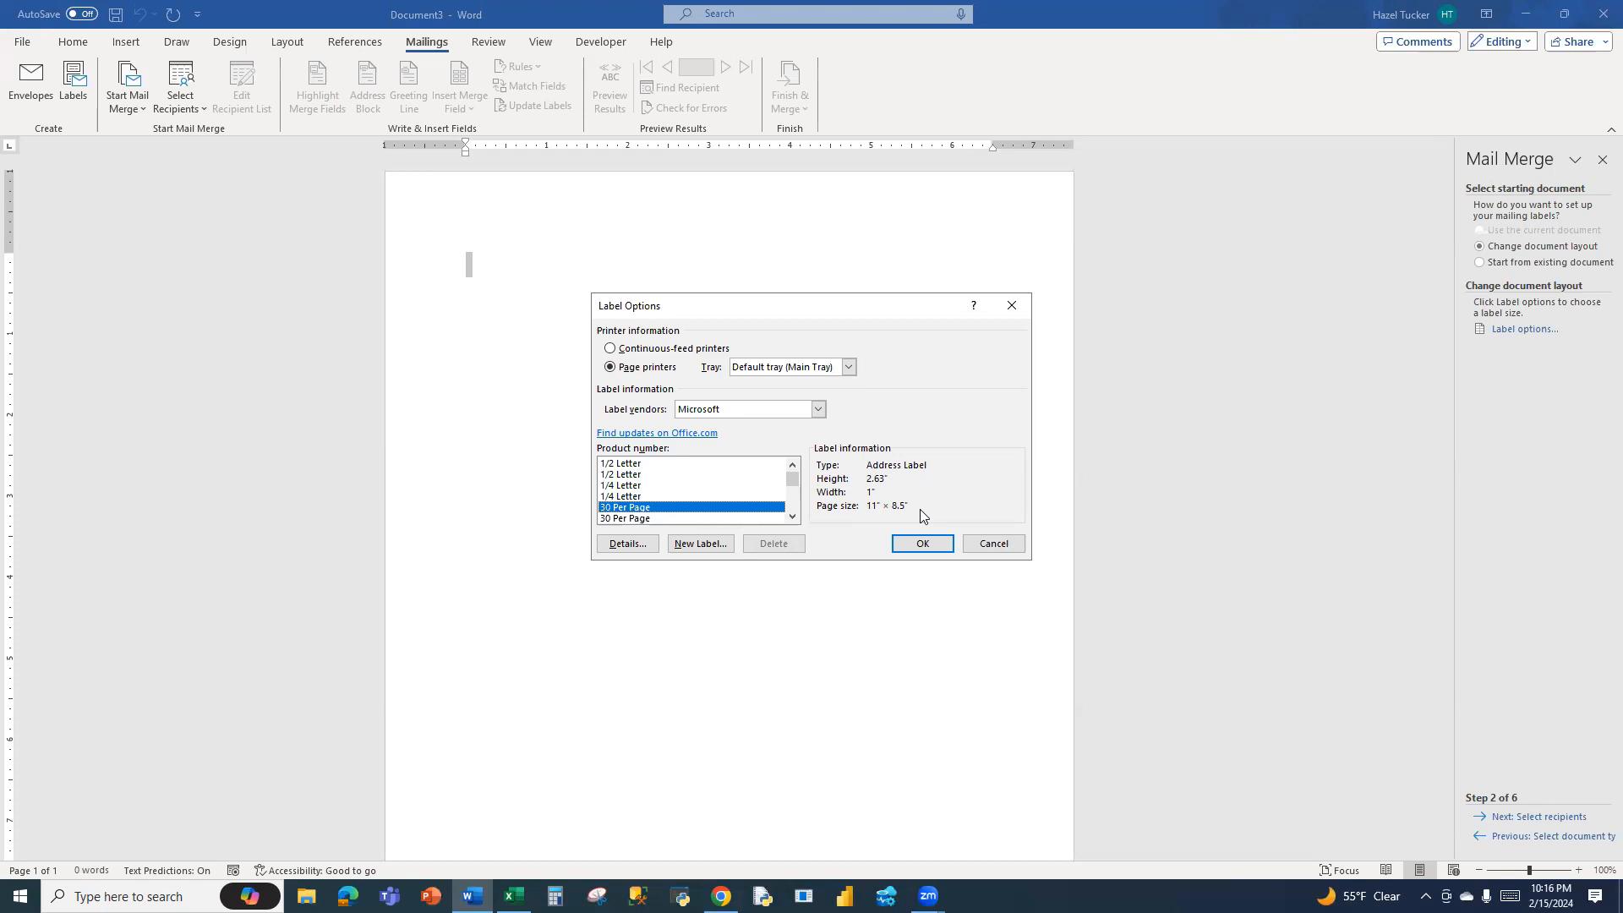
left_click(627, 518)
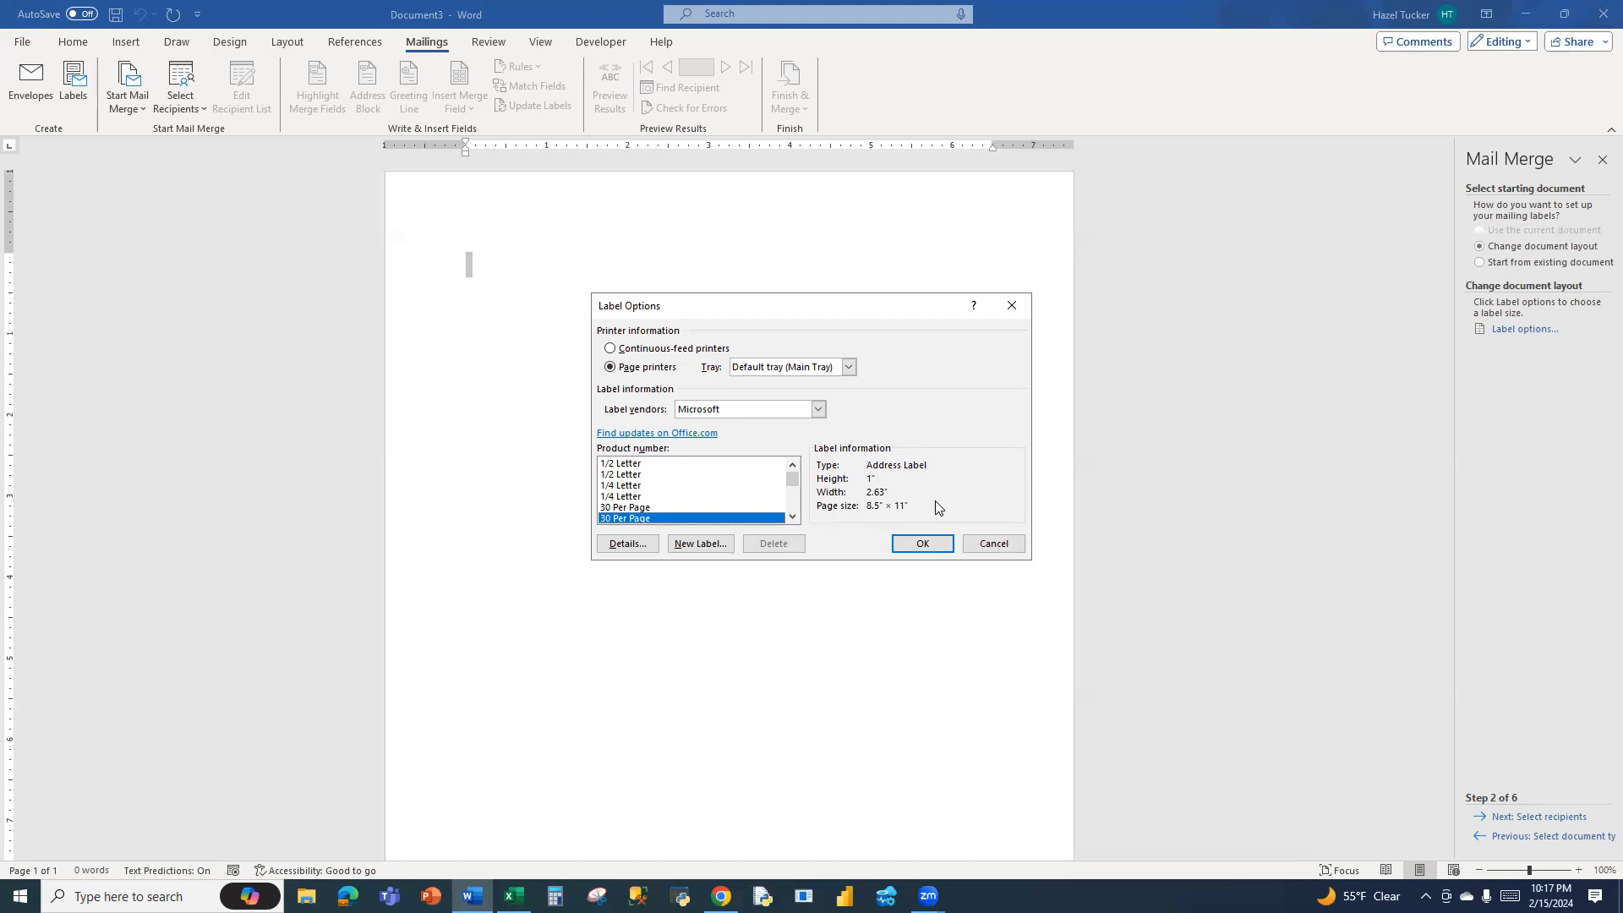
left_click(818, 410)
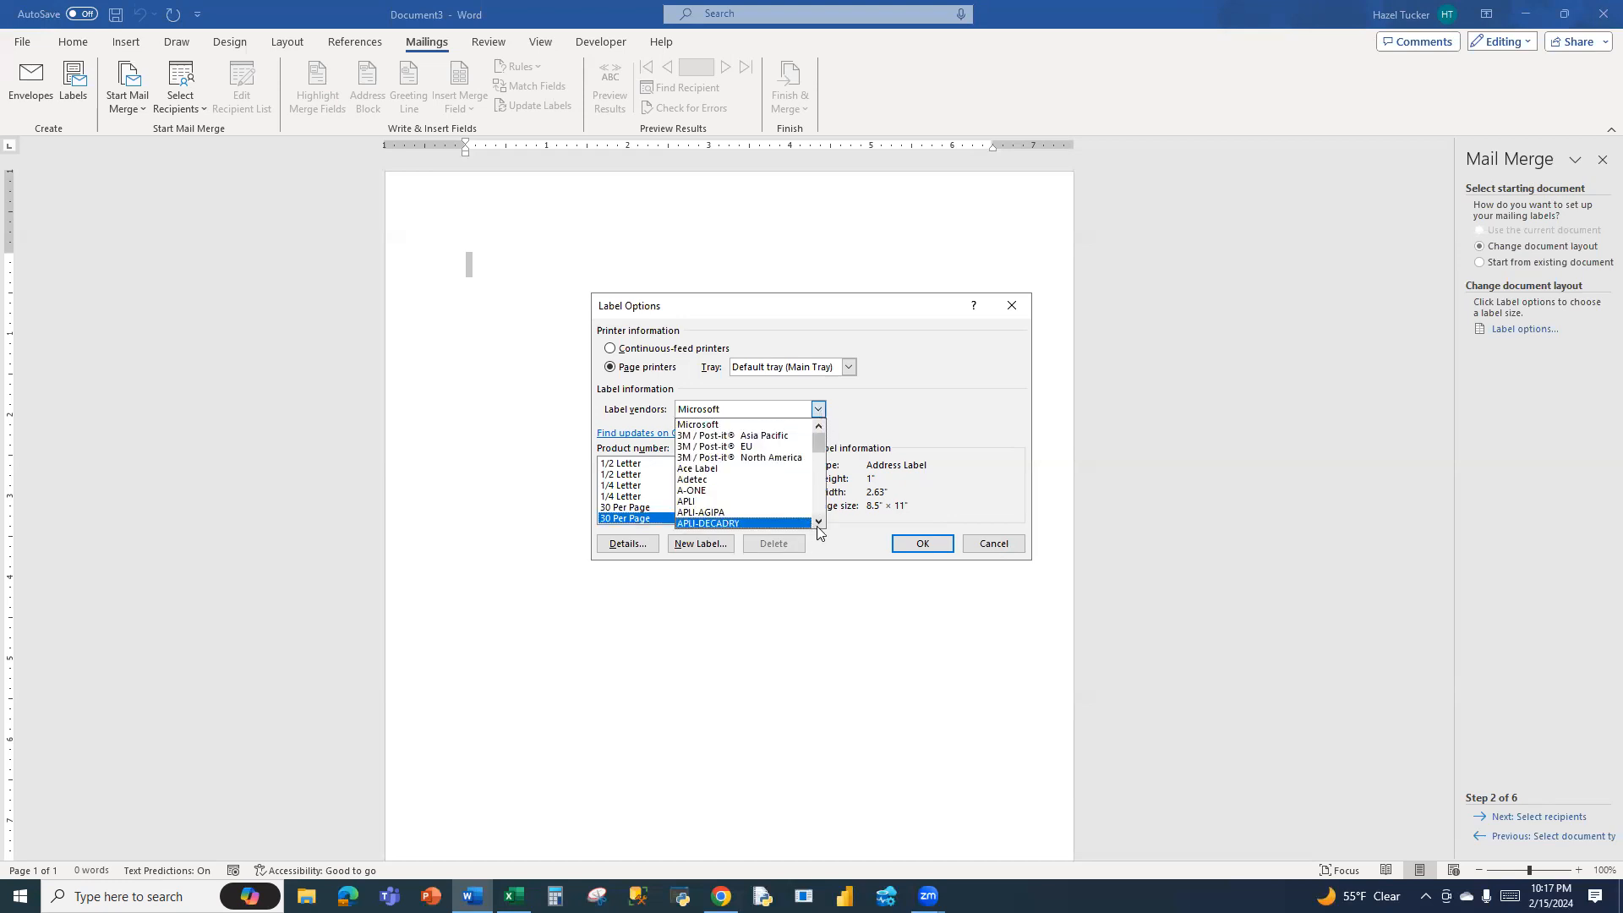
scroll(818, 522, "down", 7)
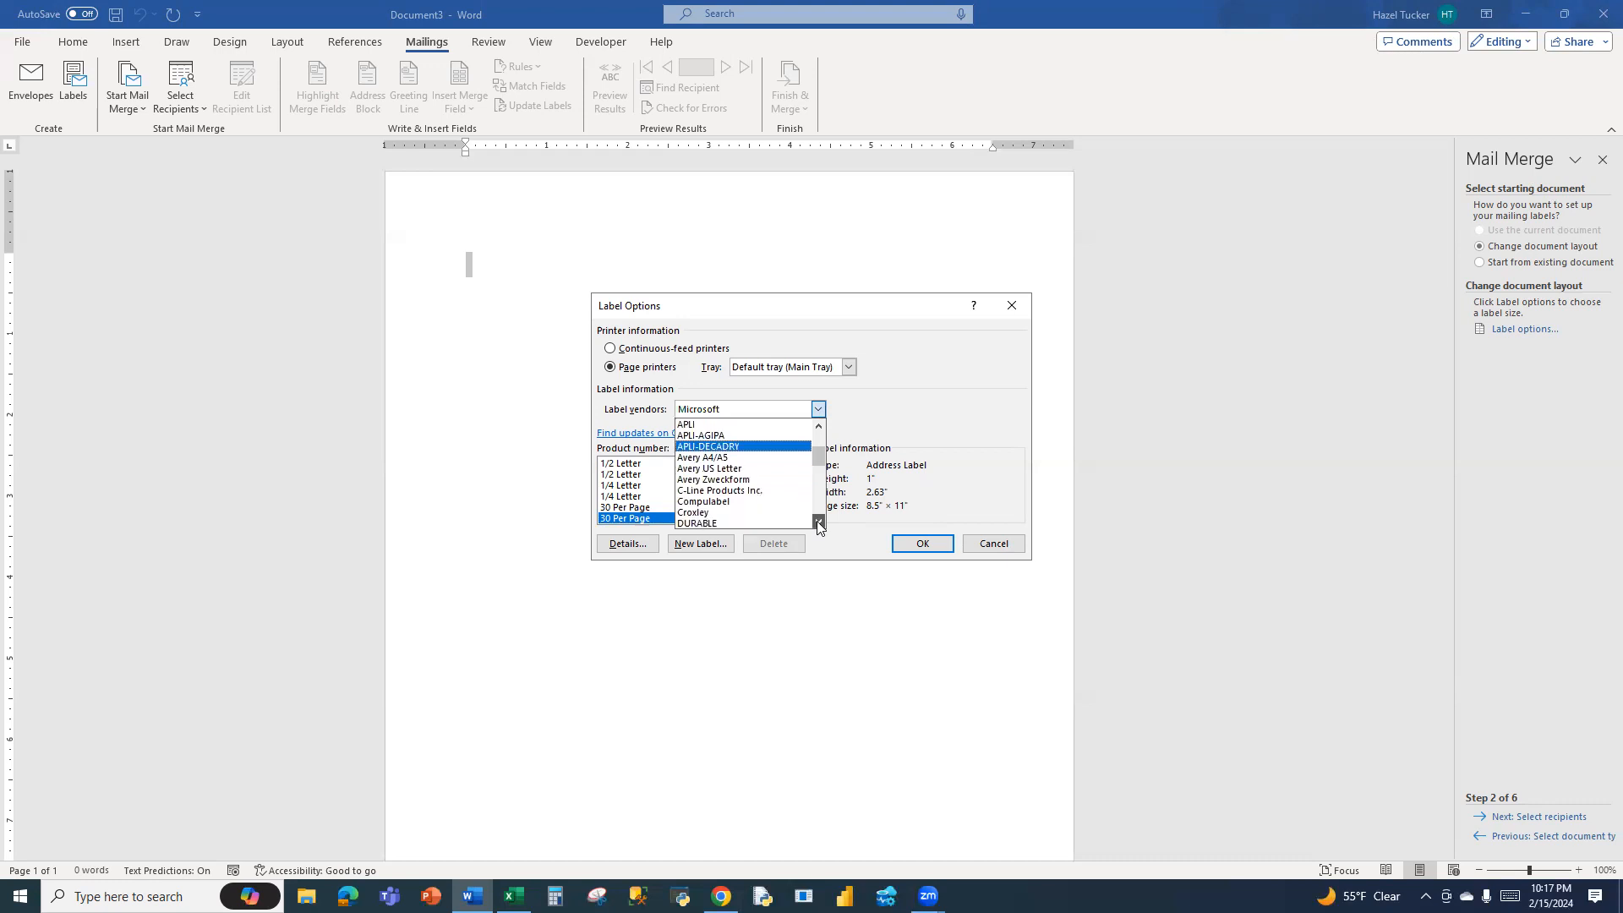
left_click(893, 379)
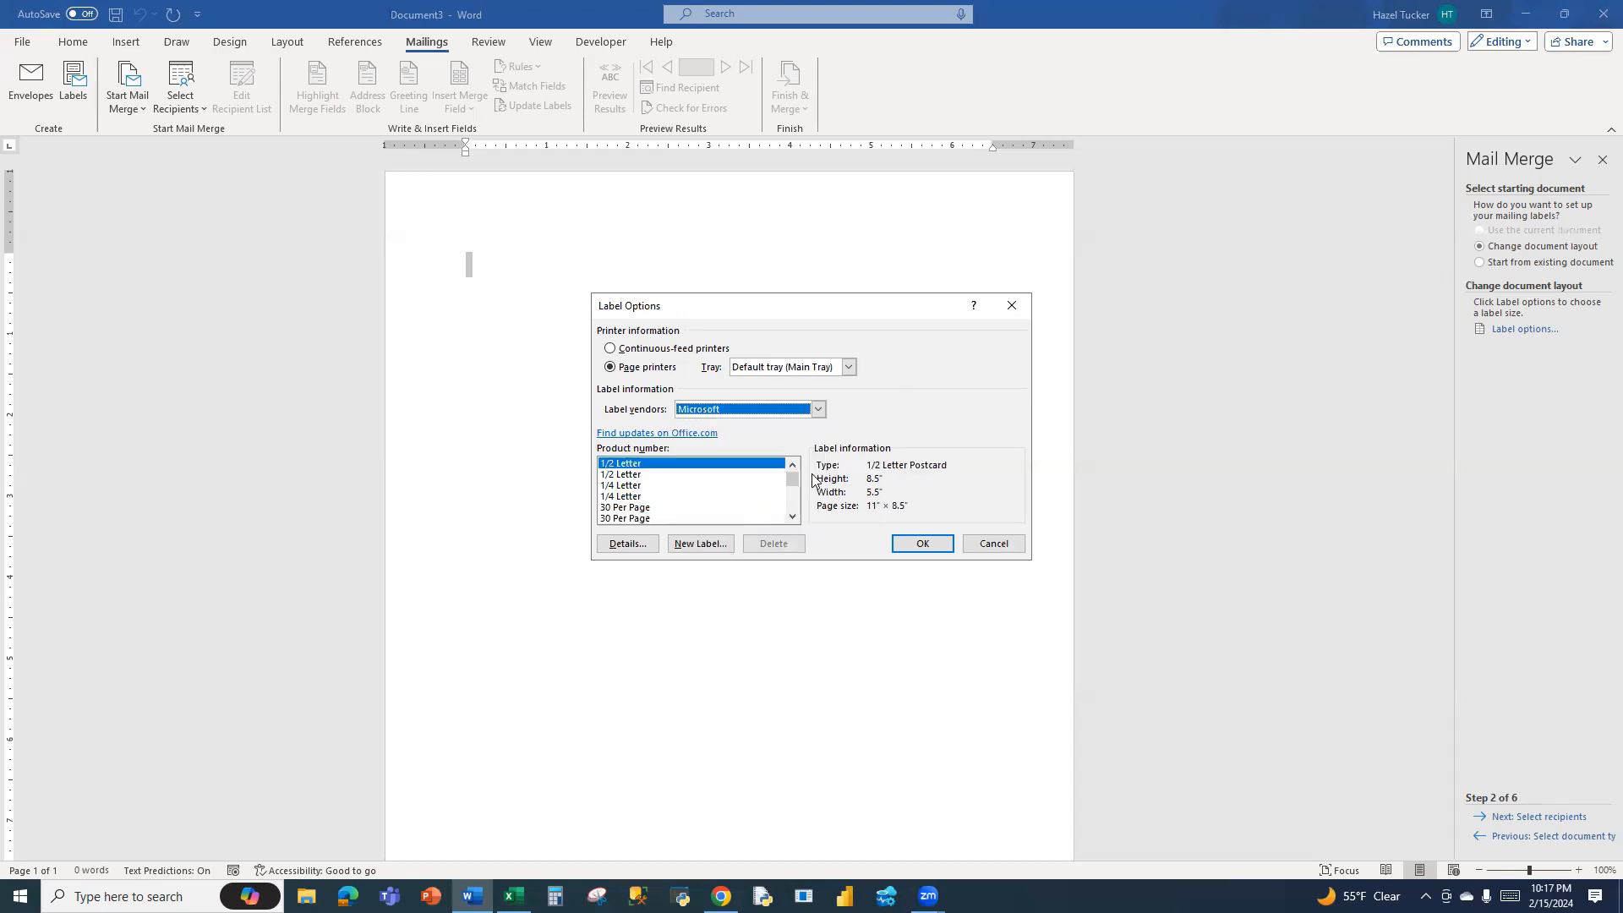
left_click_drag(796, 480, 796, 465)
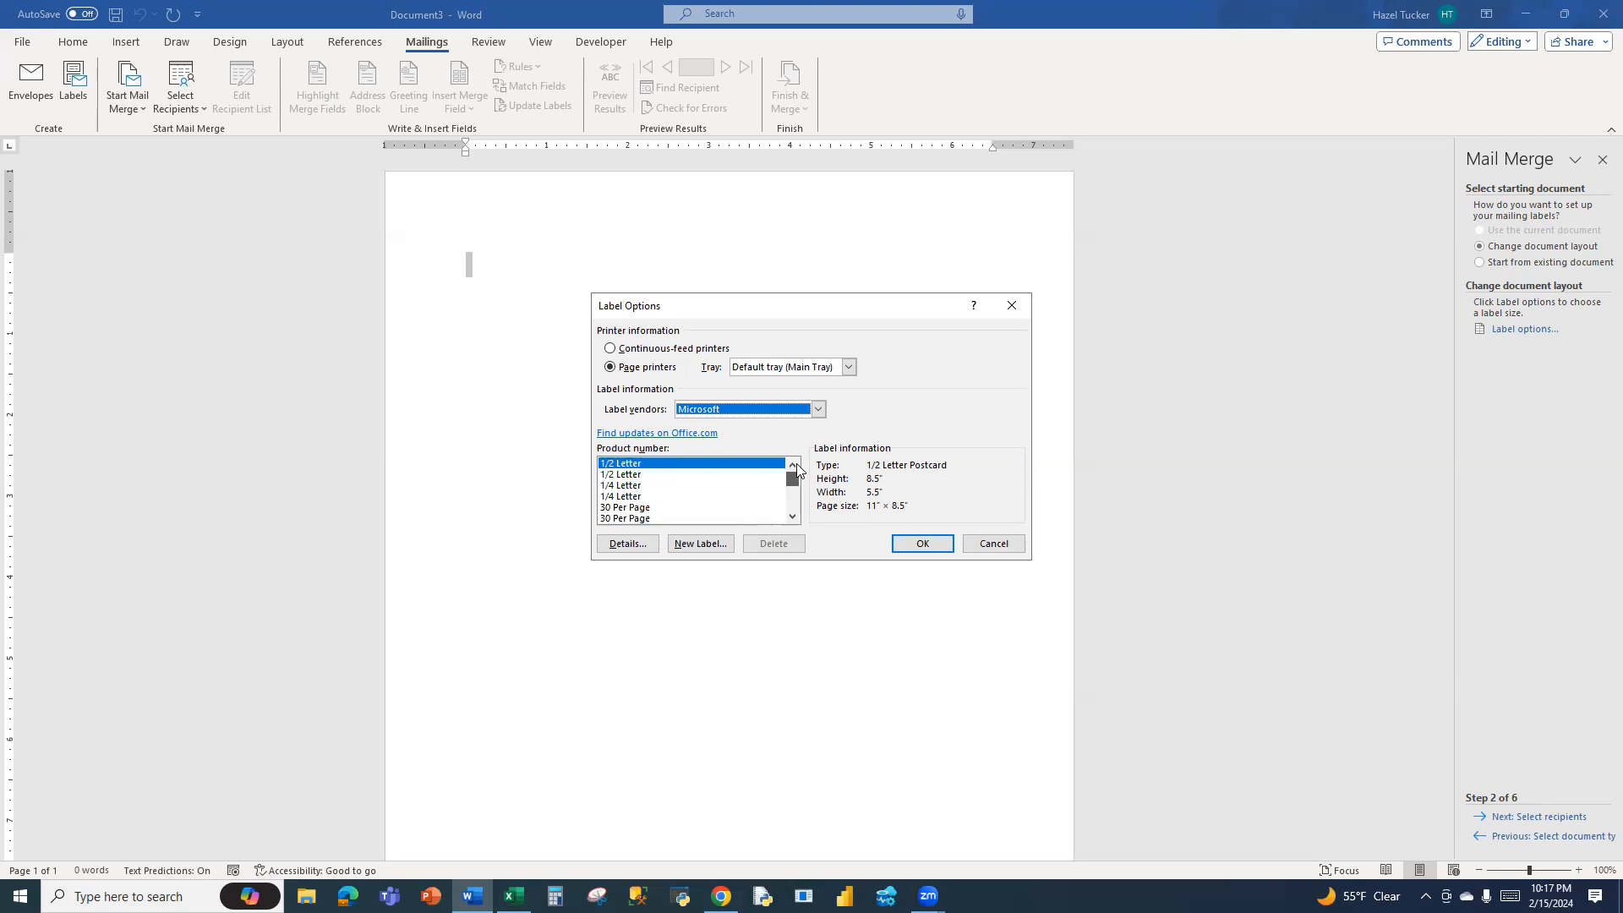
left_click(640, 519)
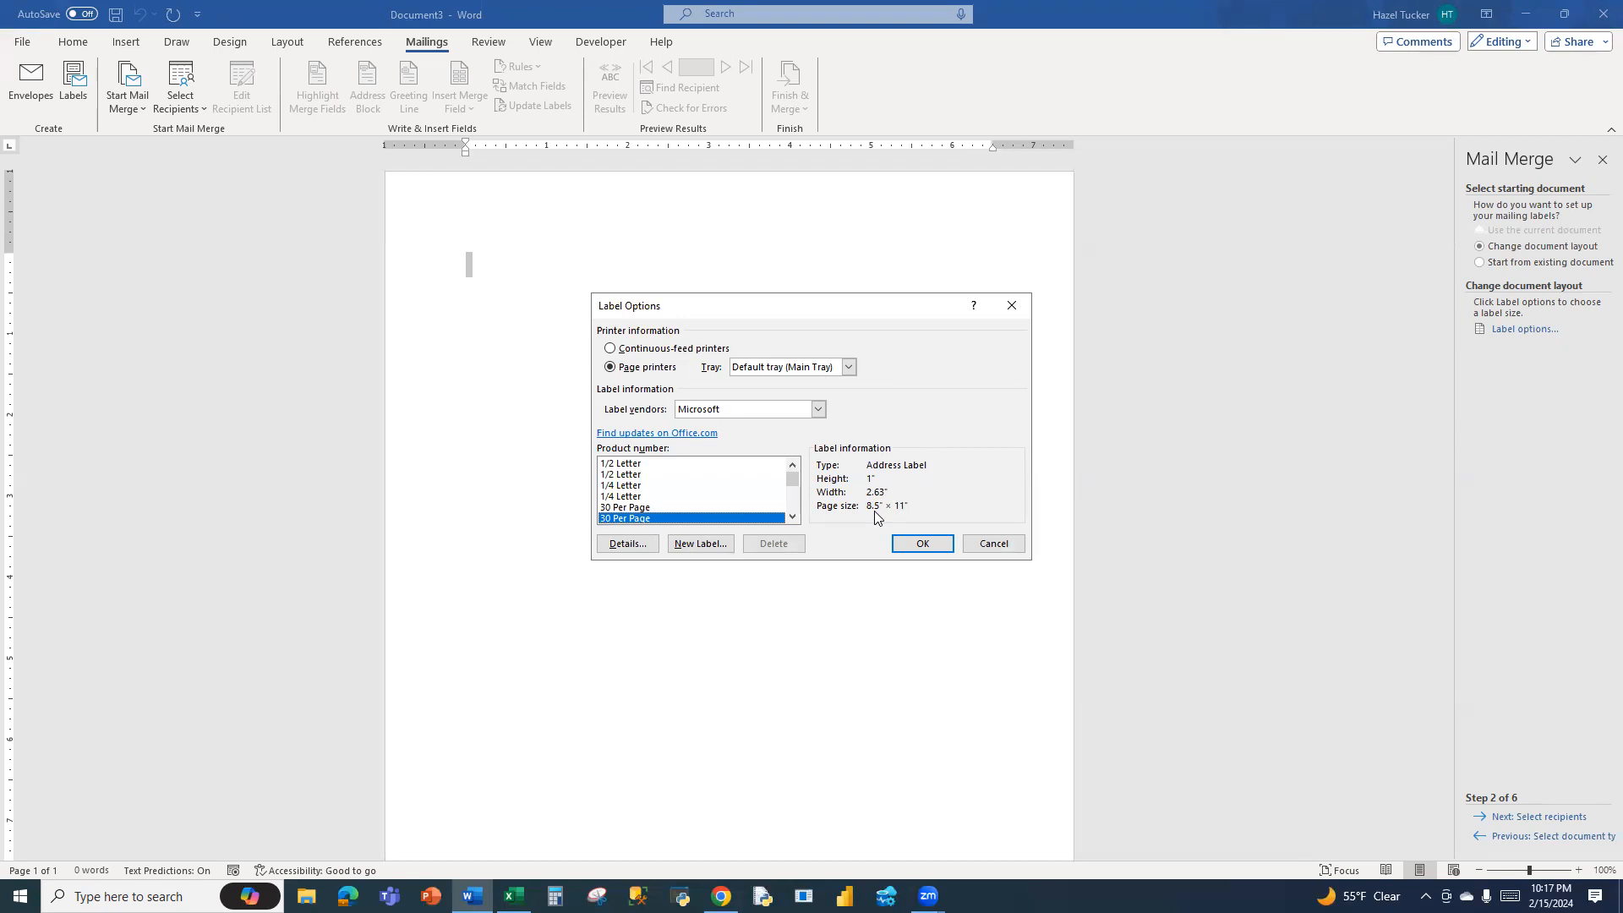
left_click(921, 547)
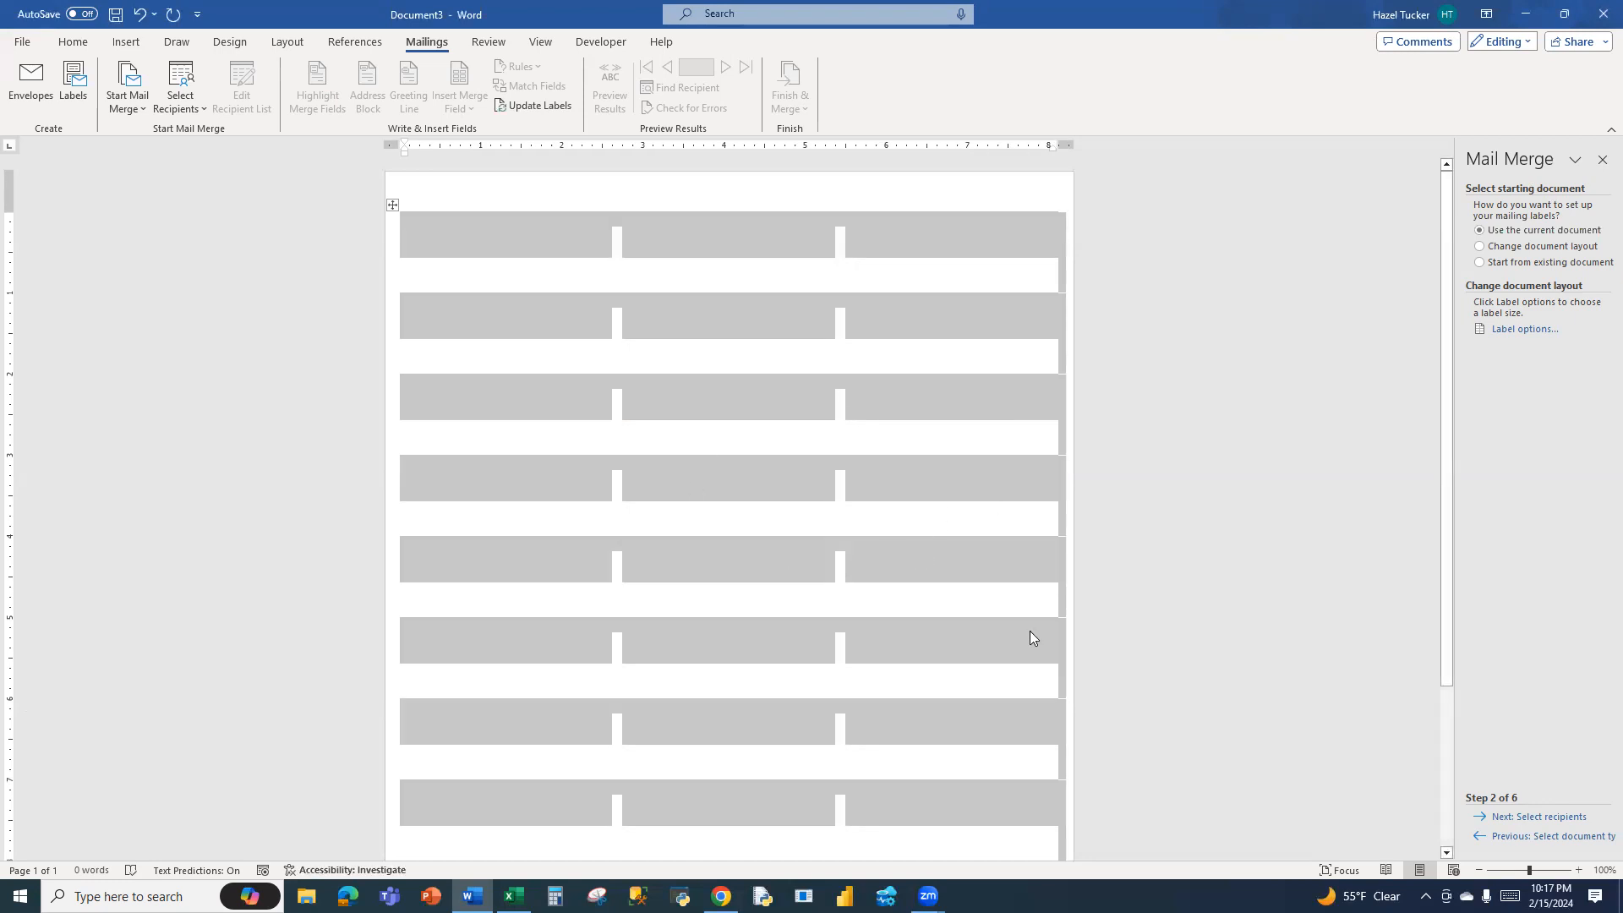
Proceed to recipient selection and open 2024 Rice Updated Addresses.xlsx from the Downloads folder as the existing recipient list
left_click(1524, 818)
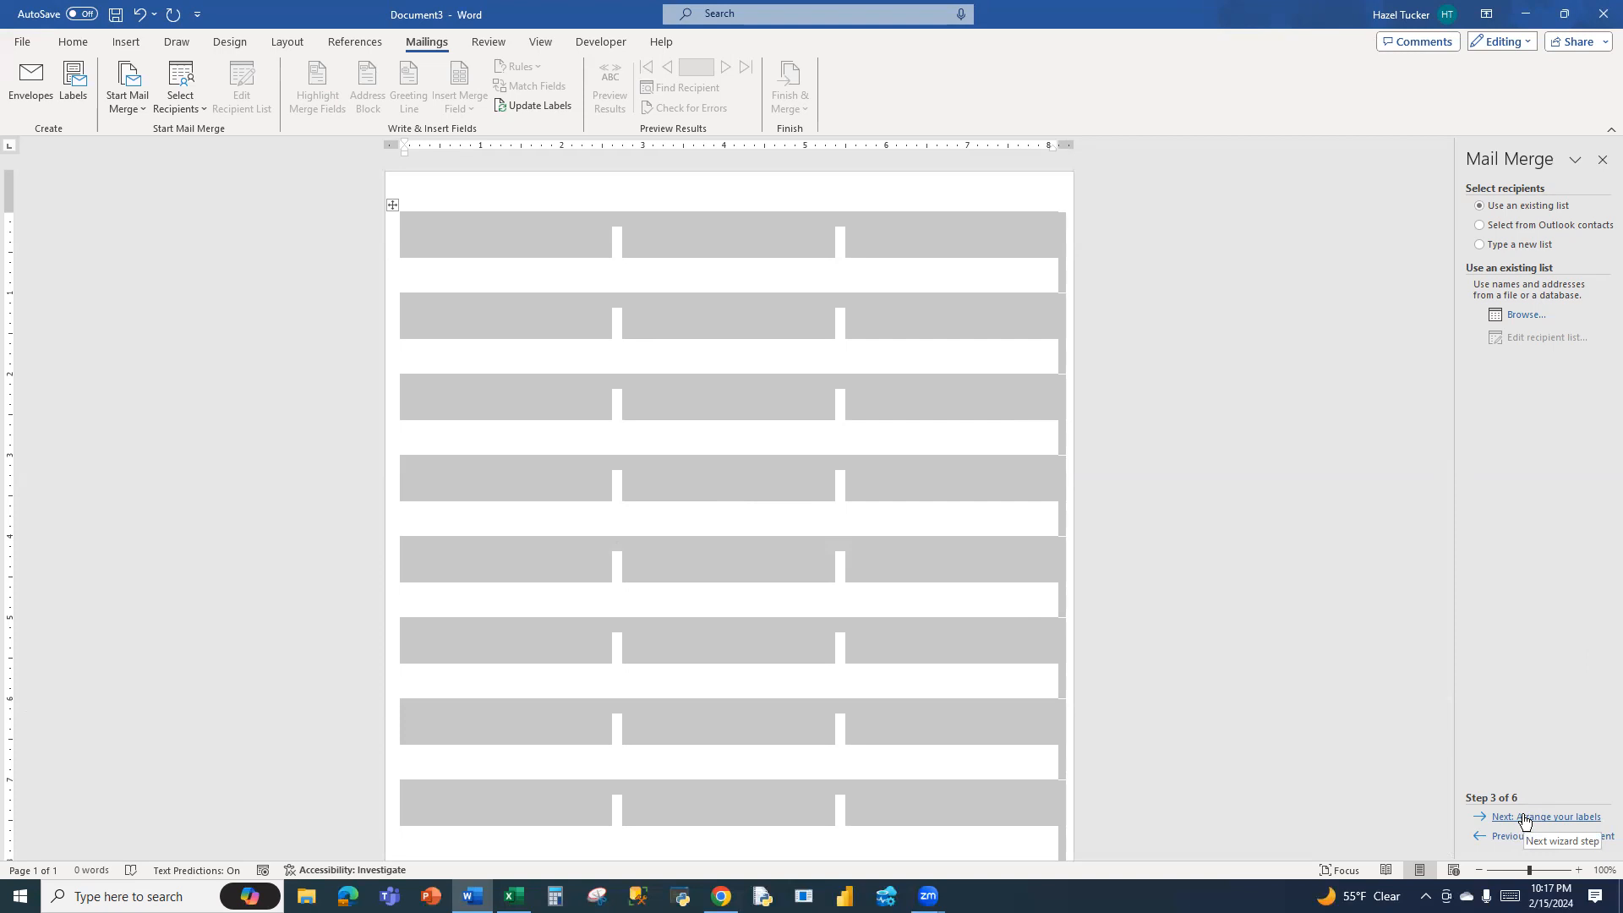
left_click(1526, 316)
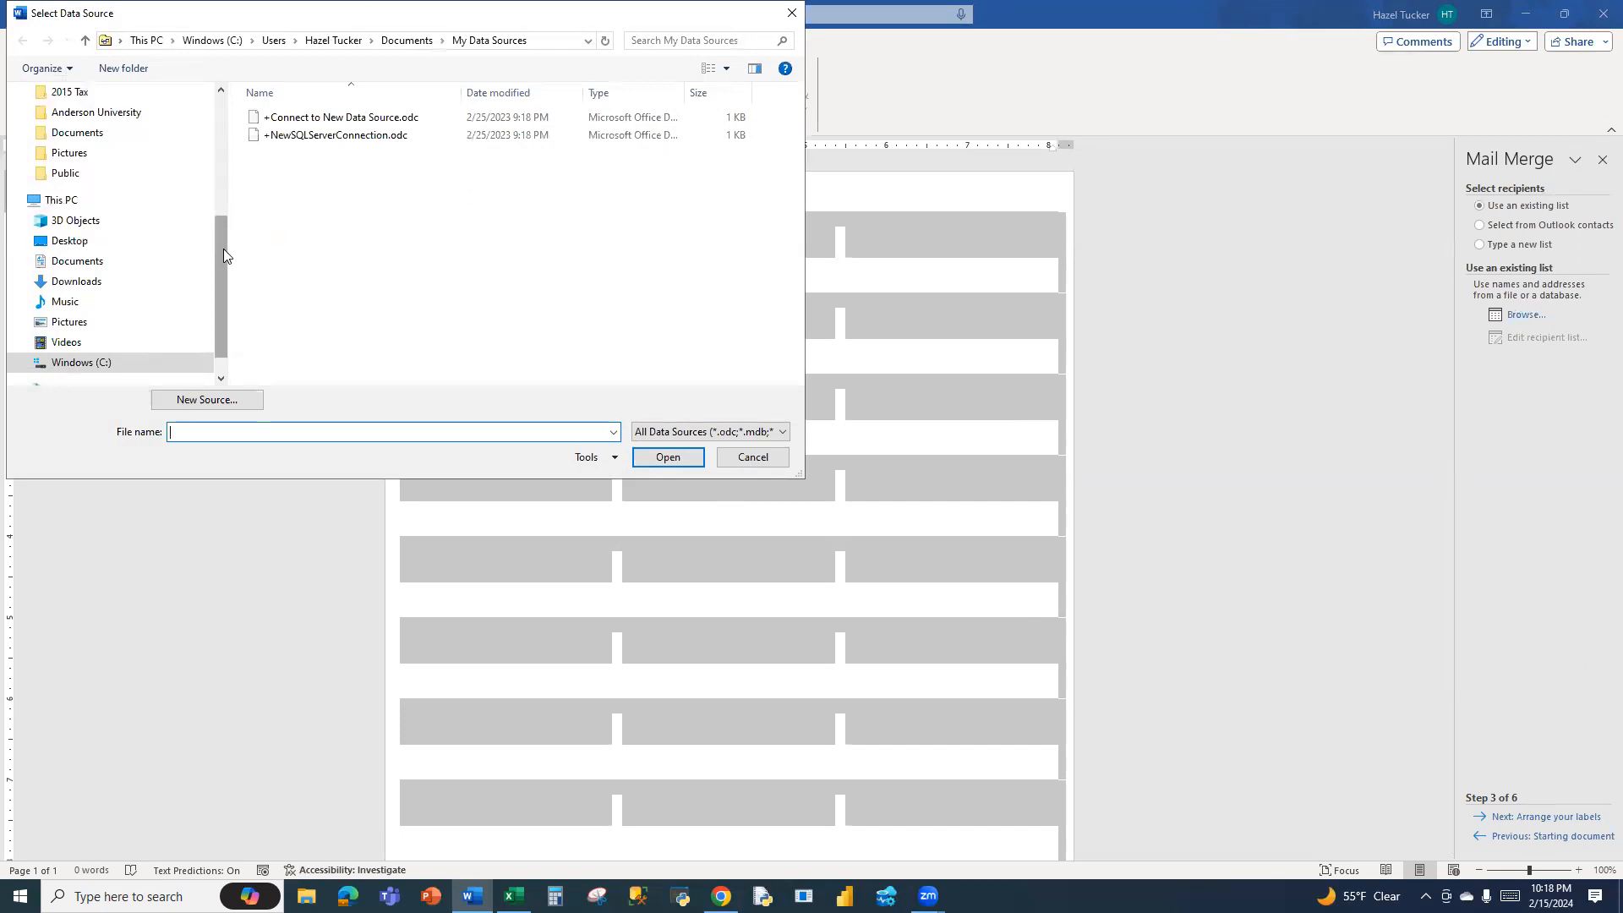
left_click_drag(223, 248, 235, 110)
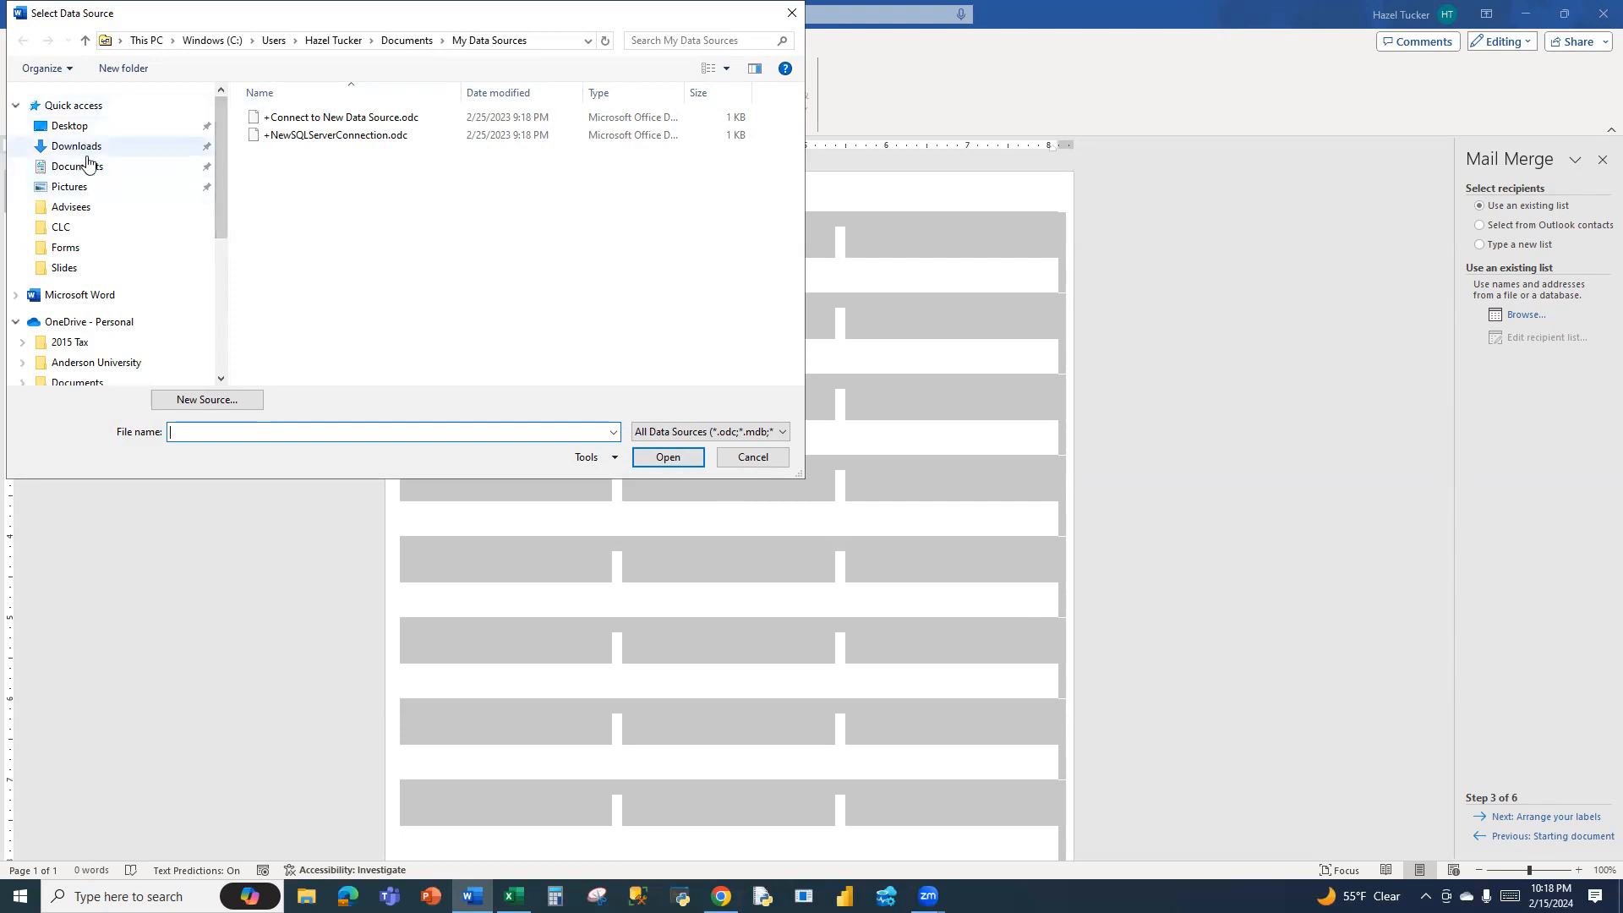
left_click_drag(222, 235, 224, 347)
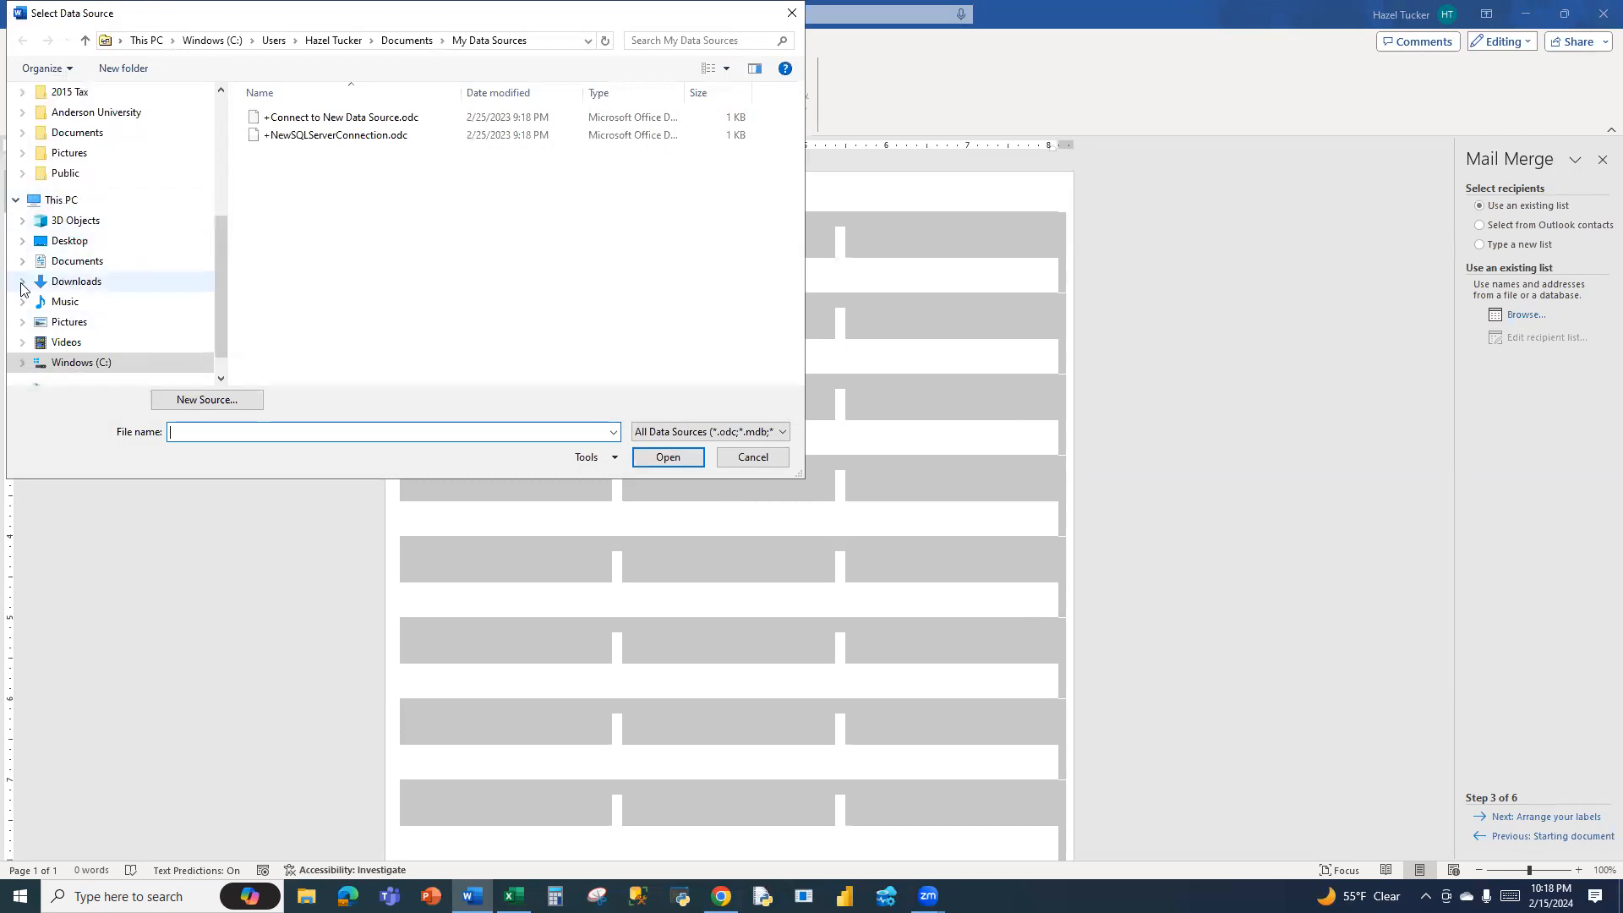
left_click(65, 283)
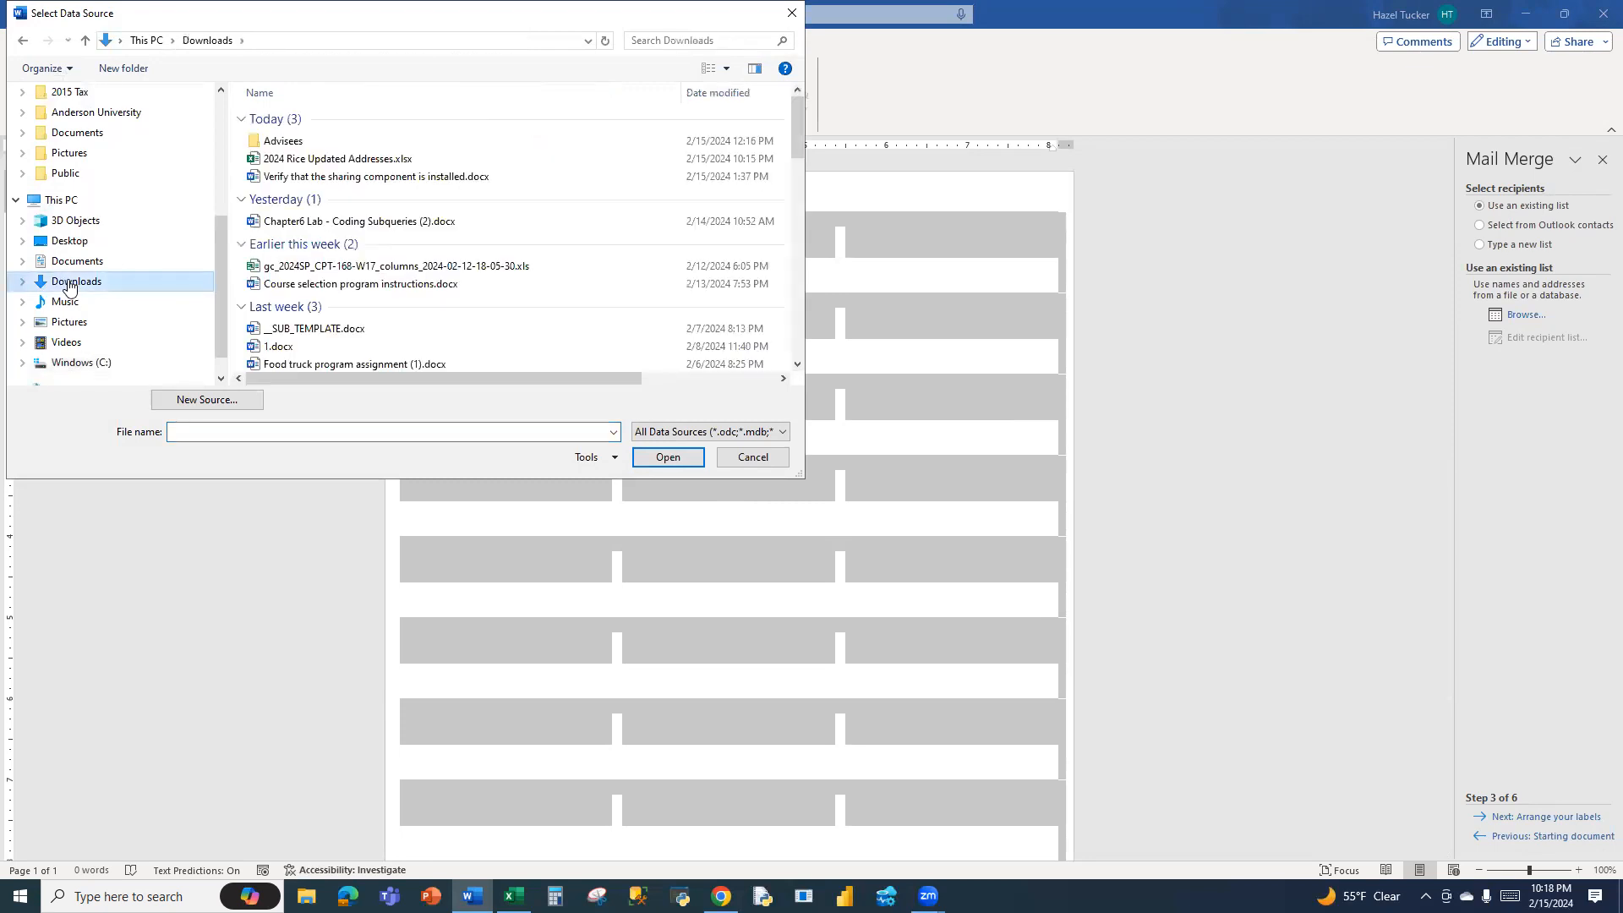
left_click(351, 162)
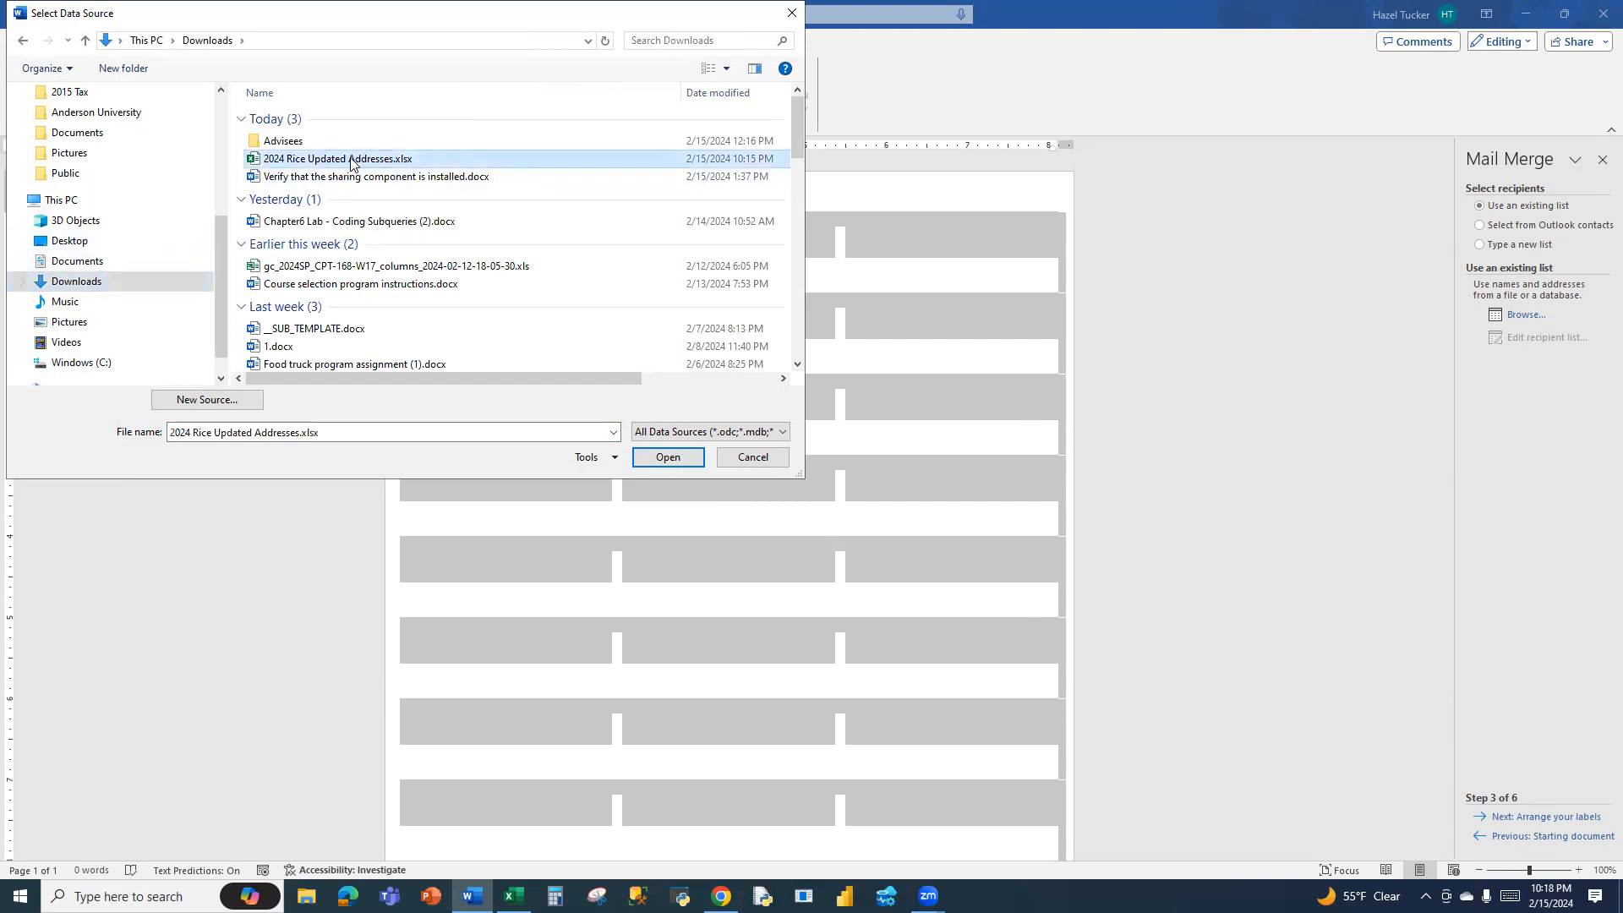
left_click(666, 457)
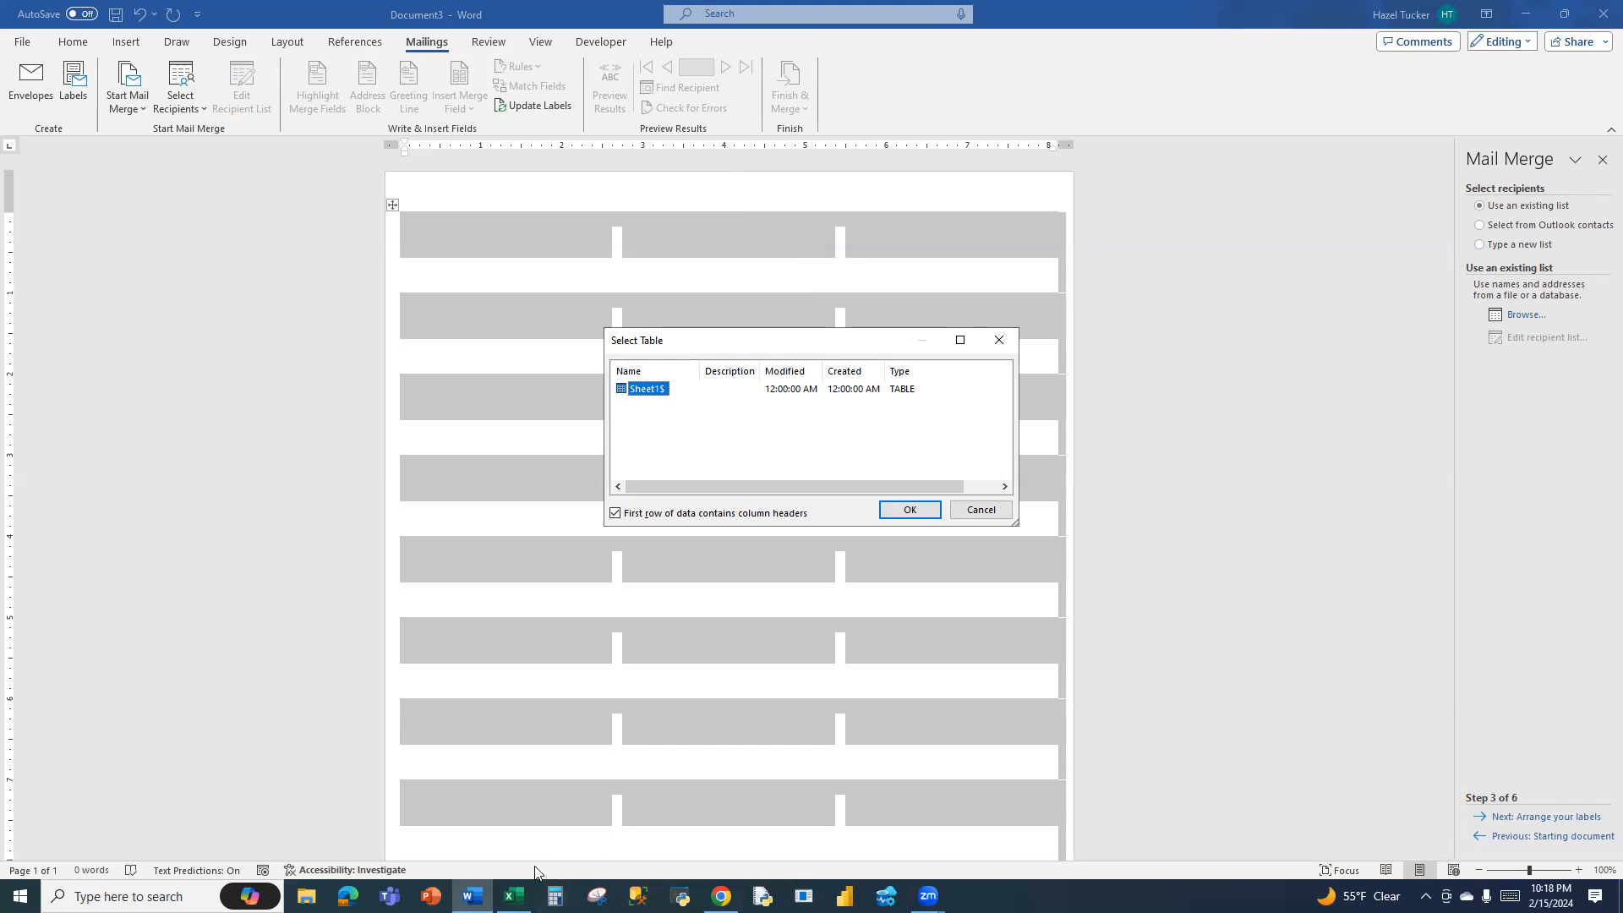
Switch to Excel and add a second worksheet to the address workbook
left_click(514, 896)
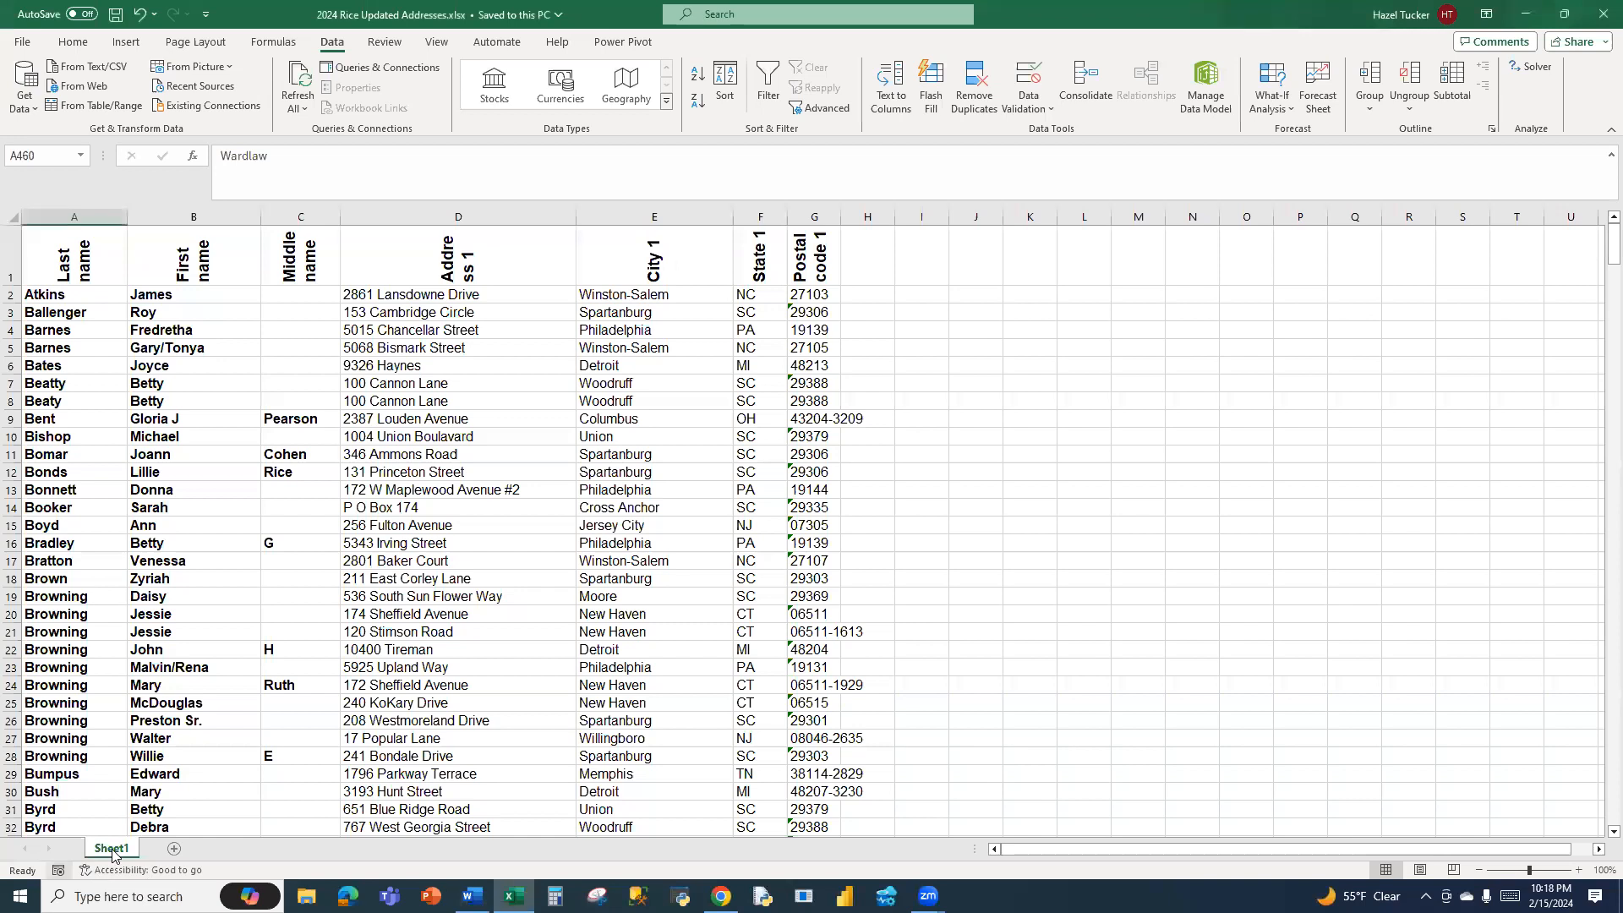
left_click(176, 848)
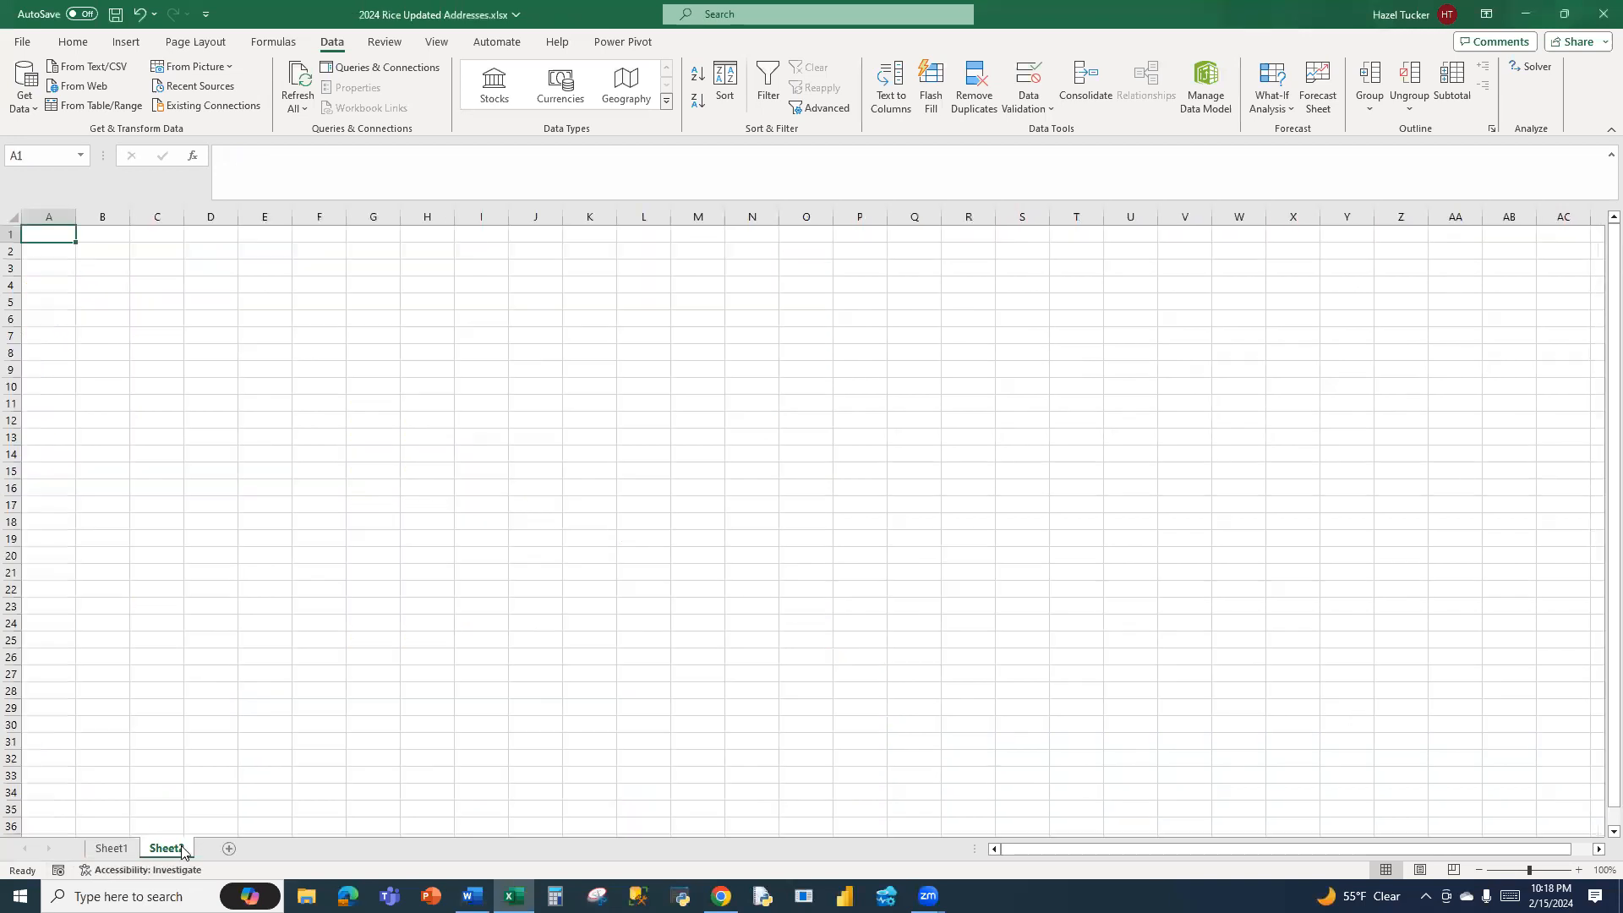
Inspect the header row on Sheet1 of the address workbook in Excel and return to the table selection in Word
left_click(133, 849)
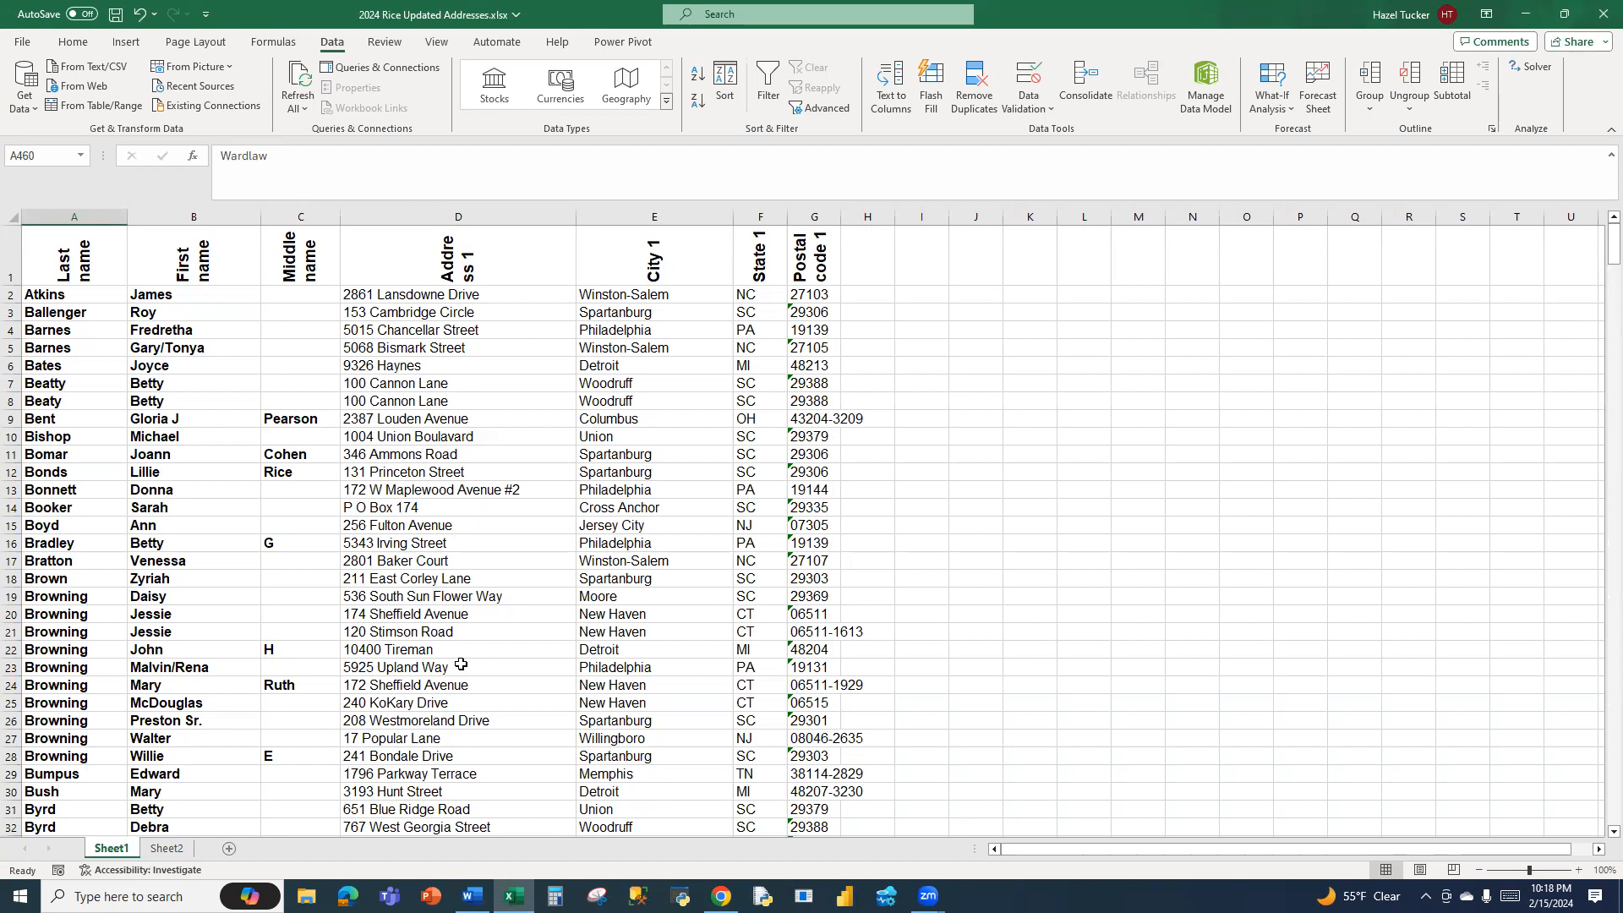
left_click(1527, 11)
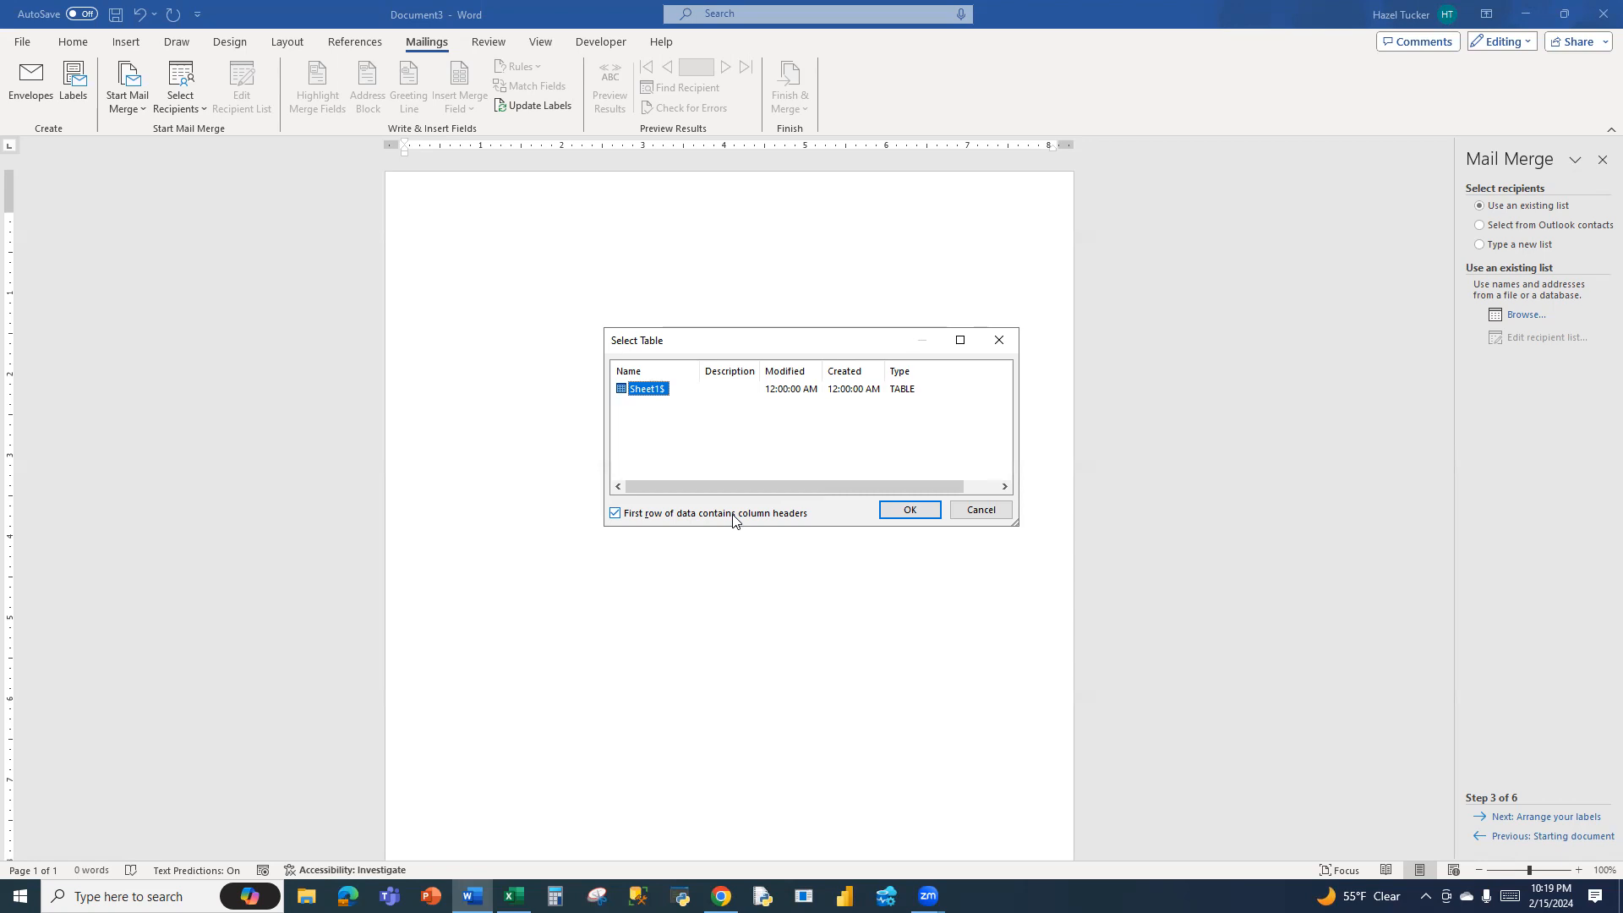
left_click(513, 896)
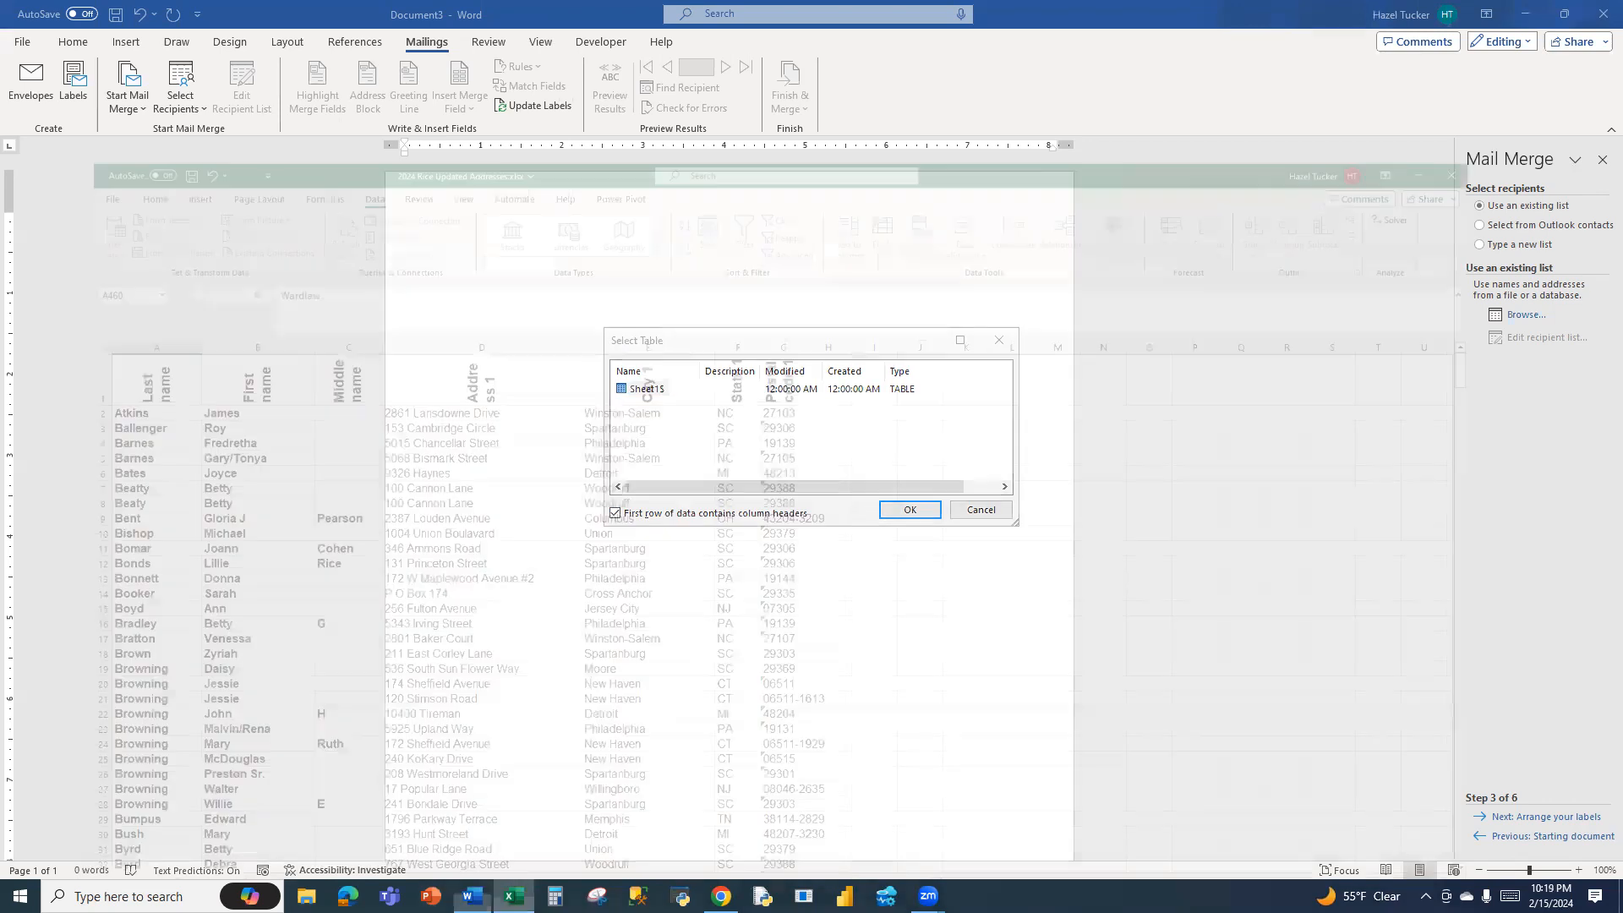
left_click_drag(46, 251, 951, 253)
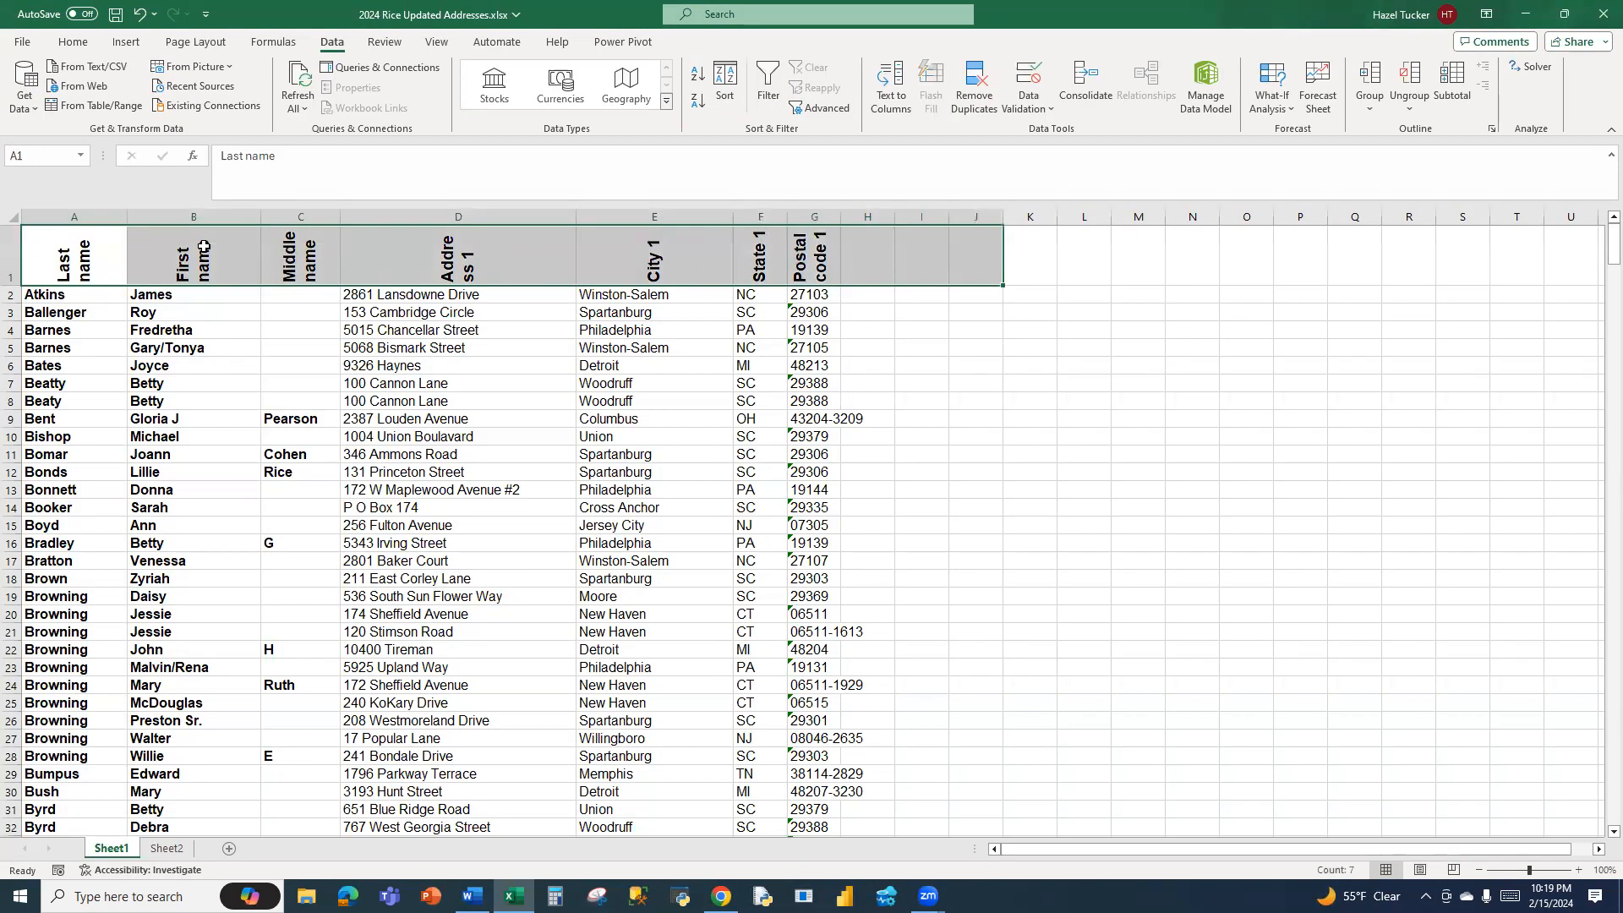
left_click(12, 253)
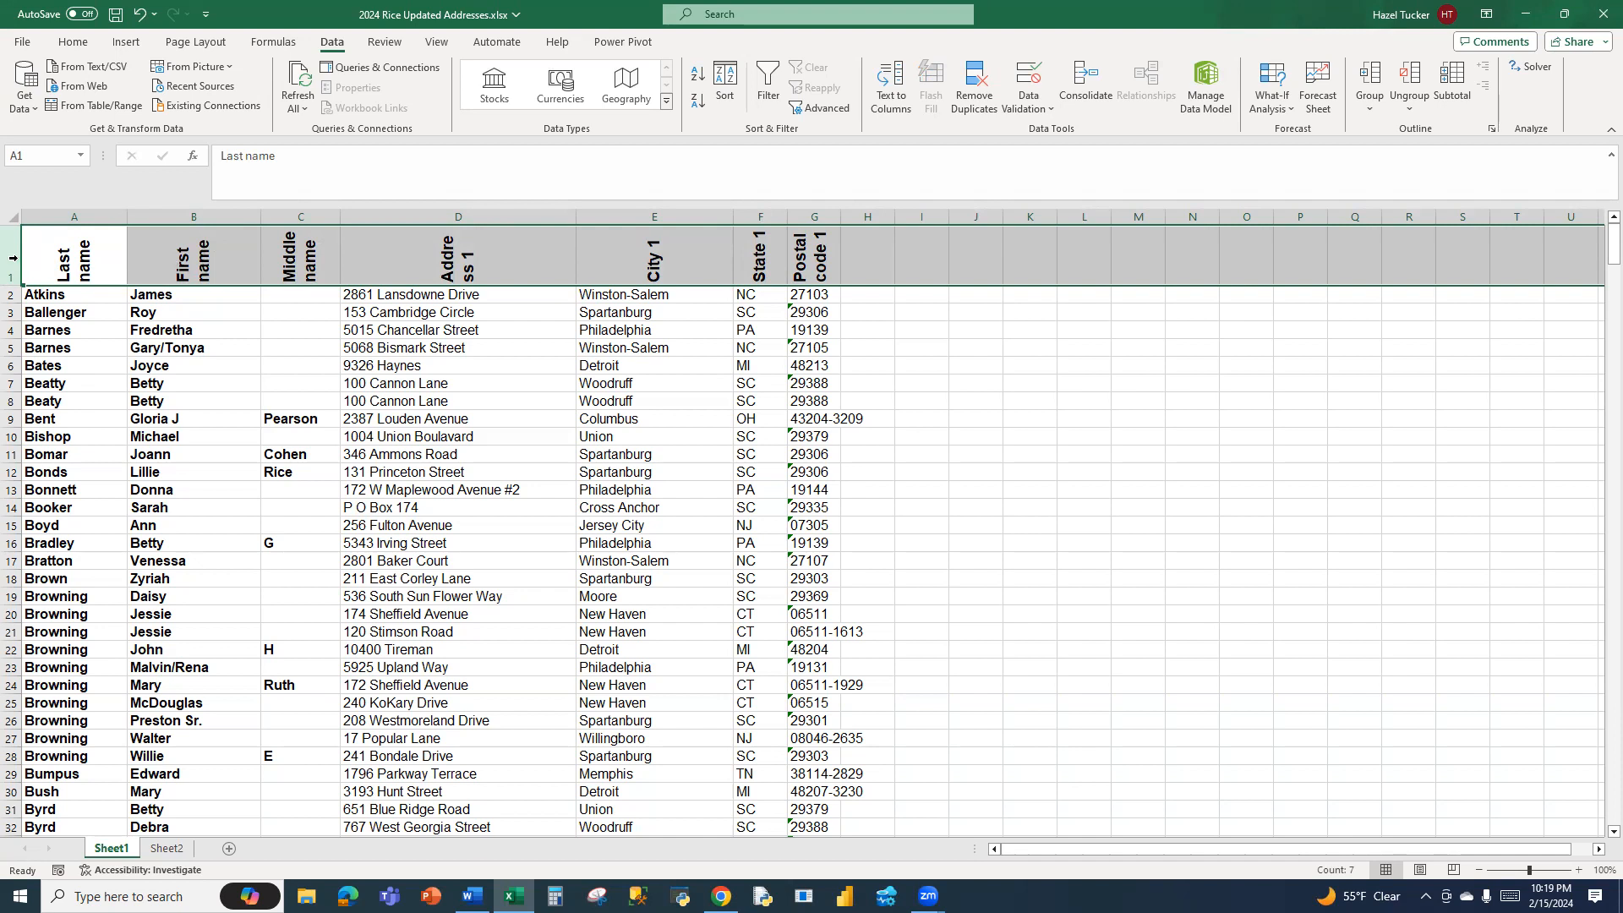
left_click(1539, 17)
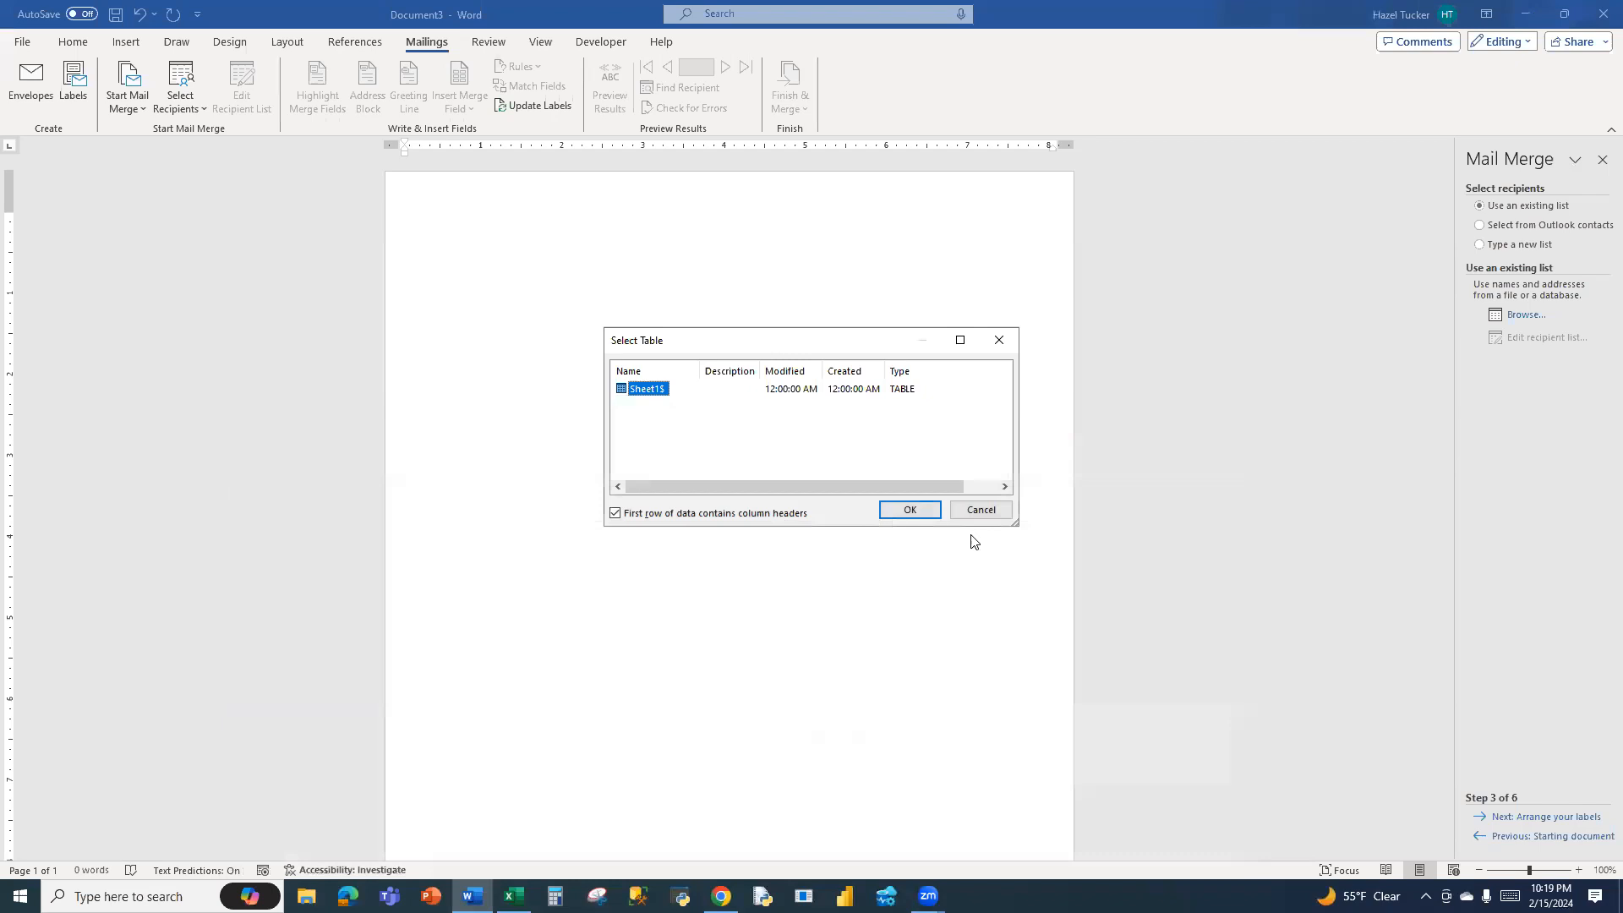
Use the Sheet1$ table as the recipient list, treating its first row as column headers
left_click(910, 514)
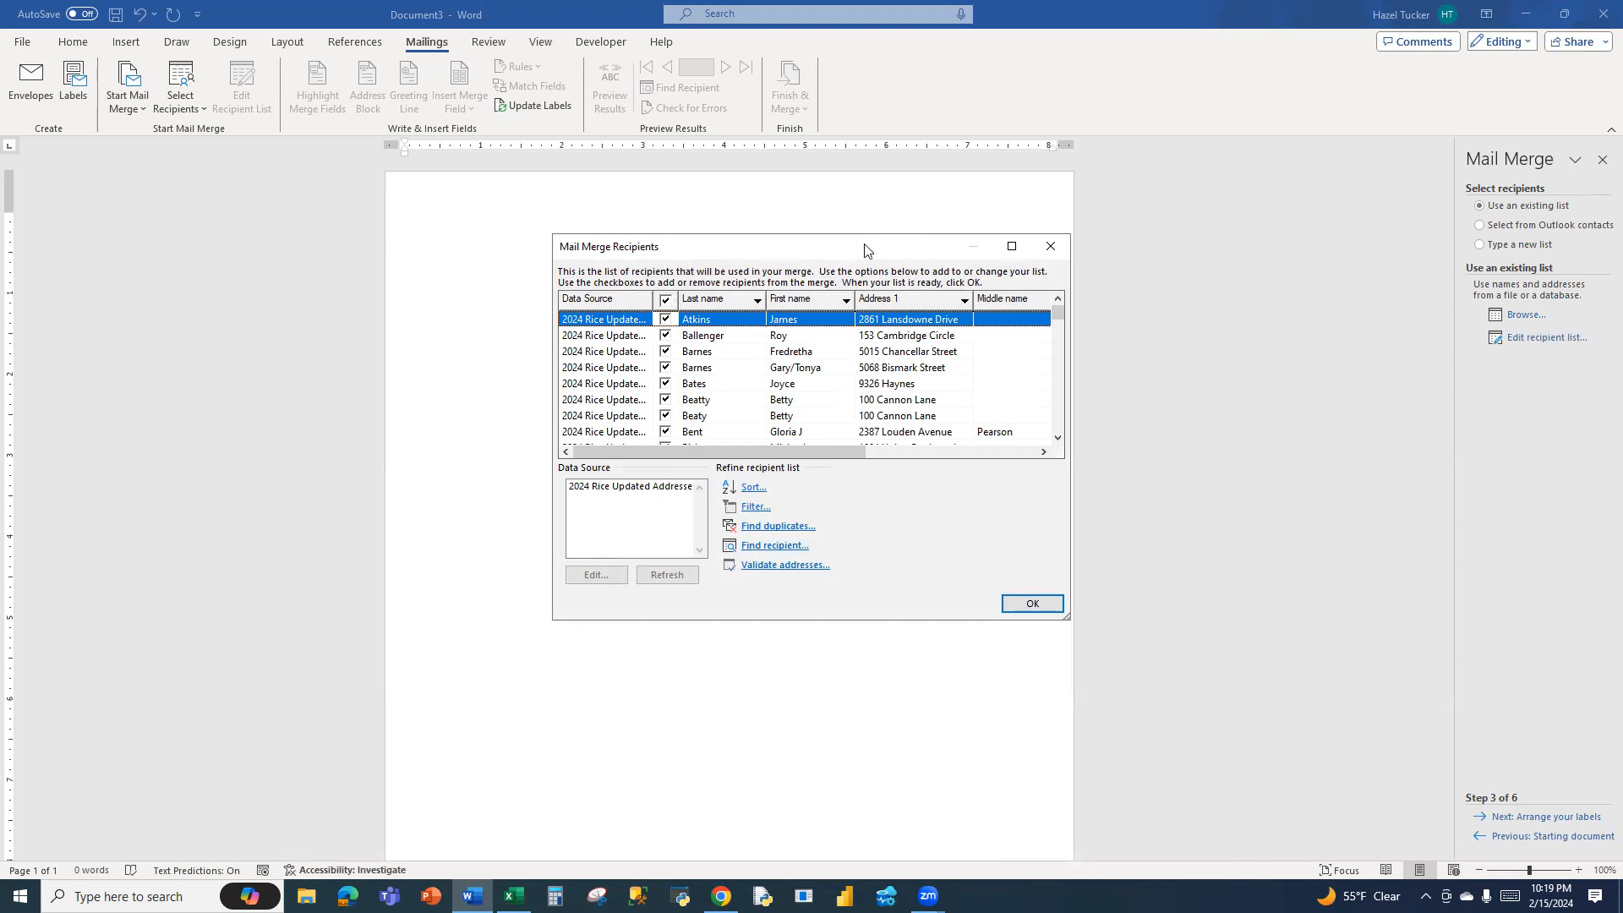
left_click_drag(815, 246, 812, 244)
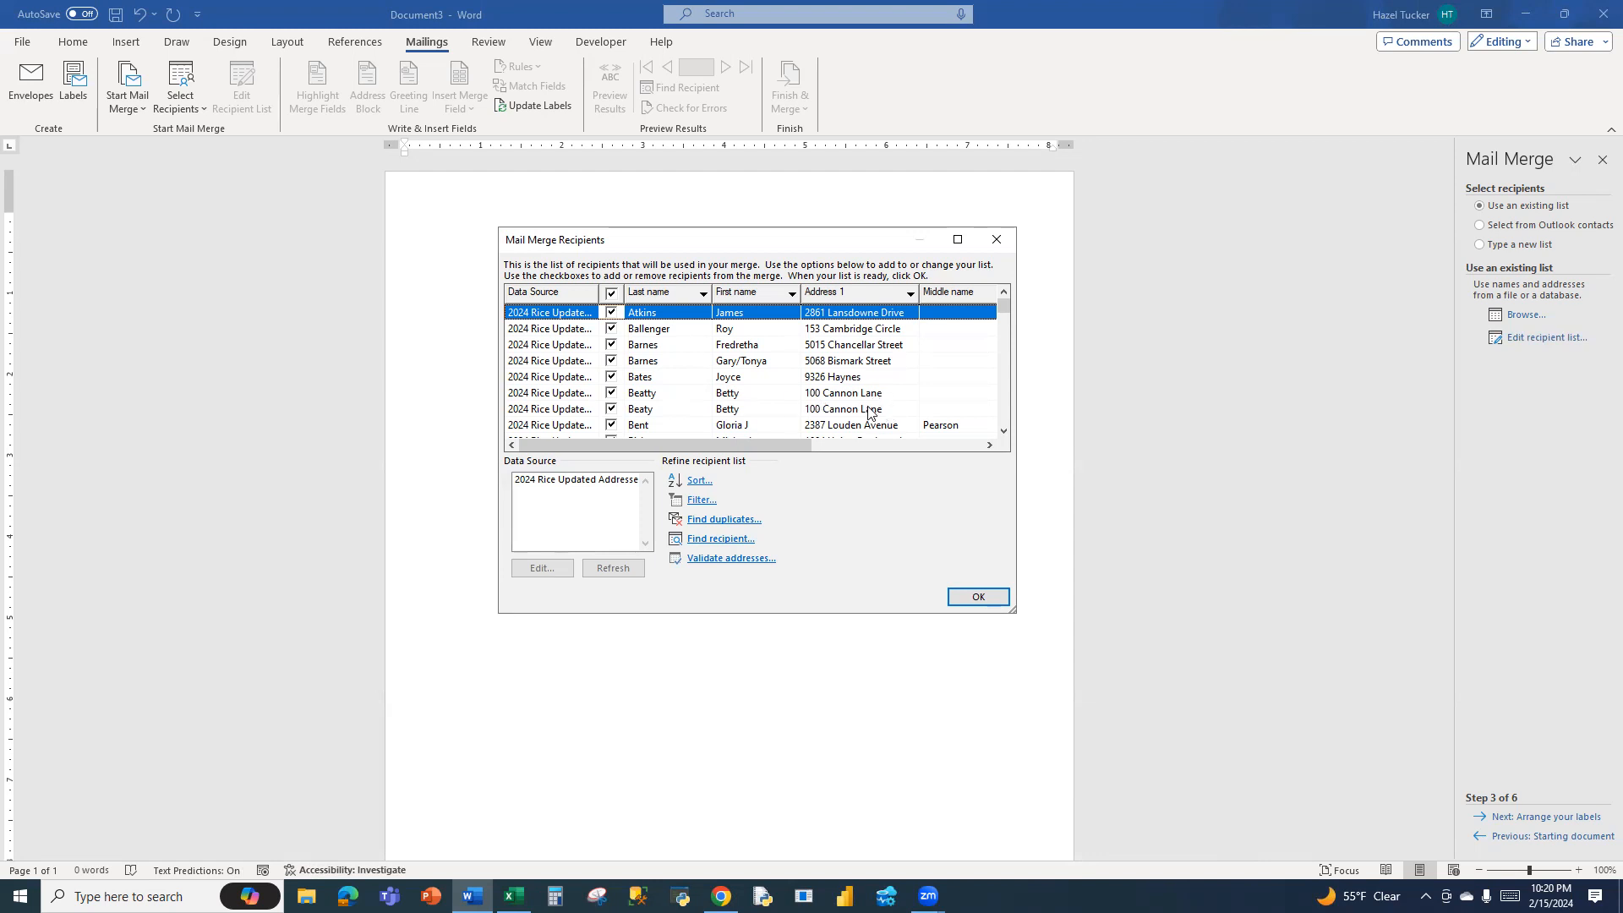
Check the mail merge recipients for duplicate entries and leave the duplicates check without changes
left_click_drag(761, 445, 710, 449)
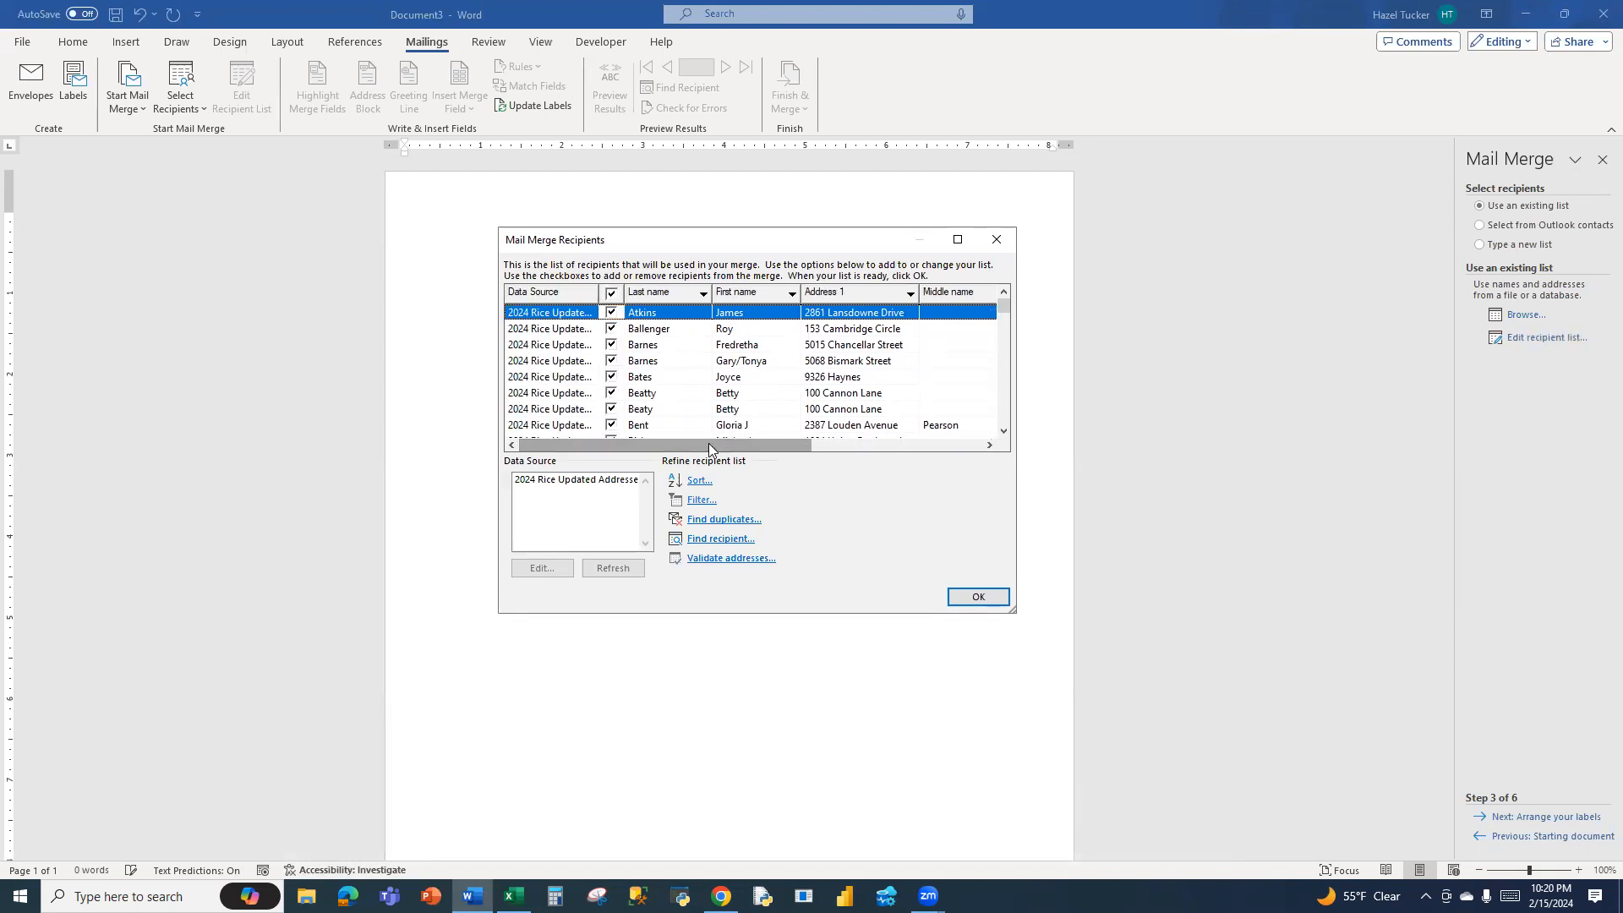
left_click(719, 521)
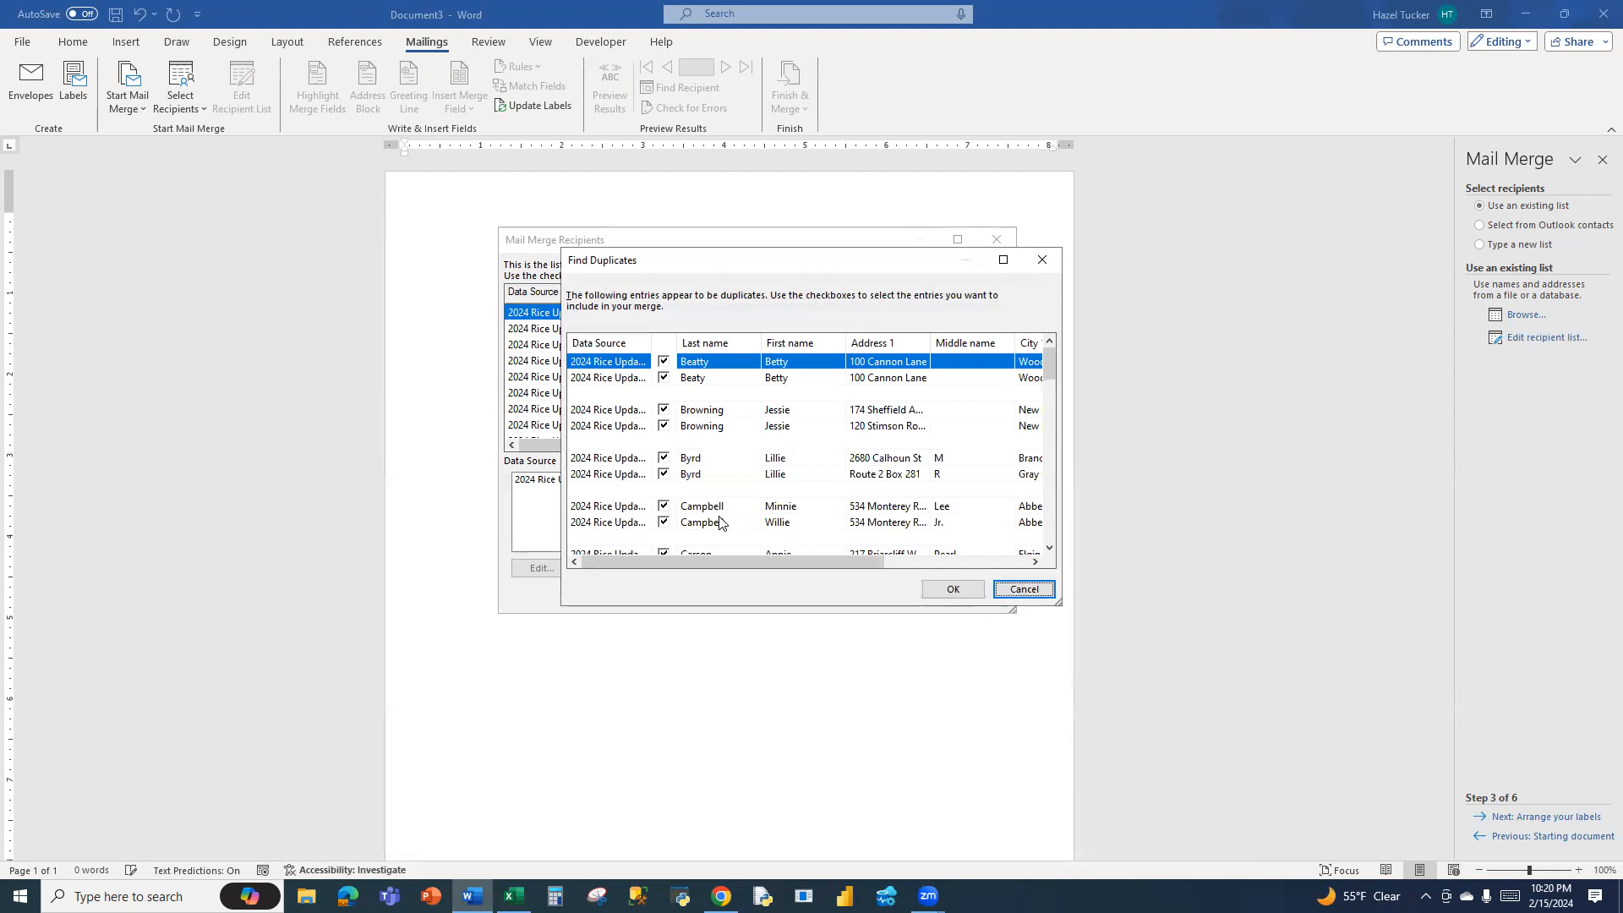
mouse_move(1051, 369)
left_mouse_down()
mouse_move(1058, 572)
mouse_move(1050, 355)
left_mouse_up()
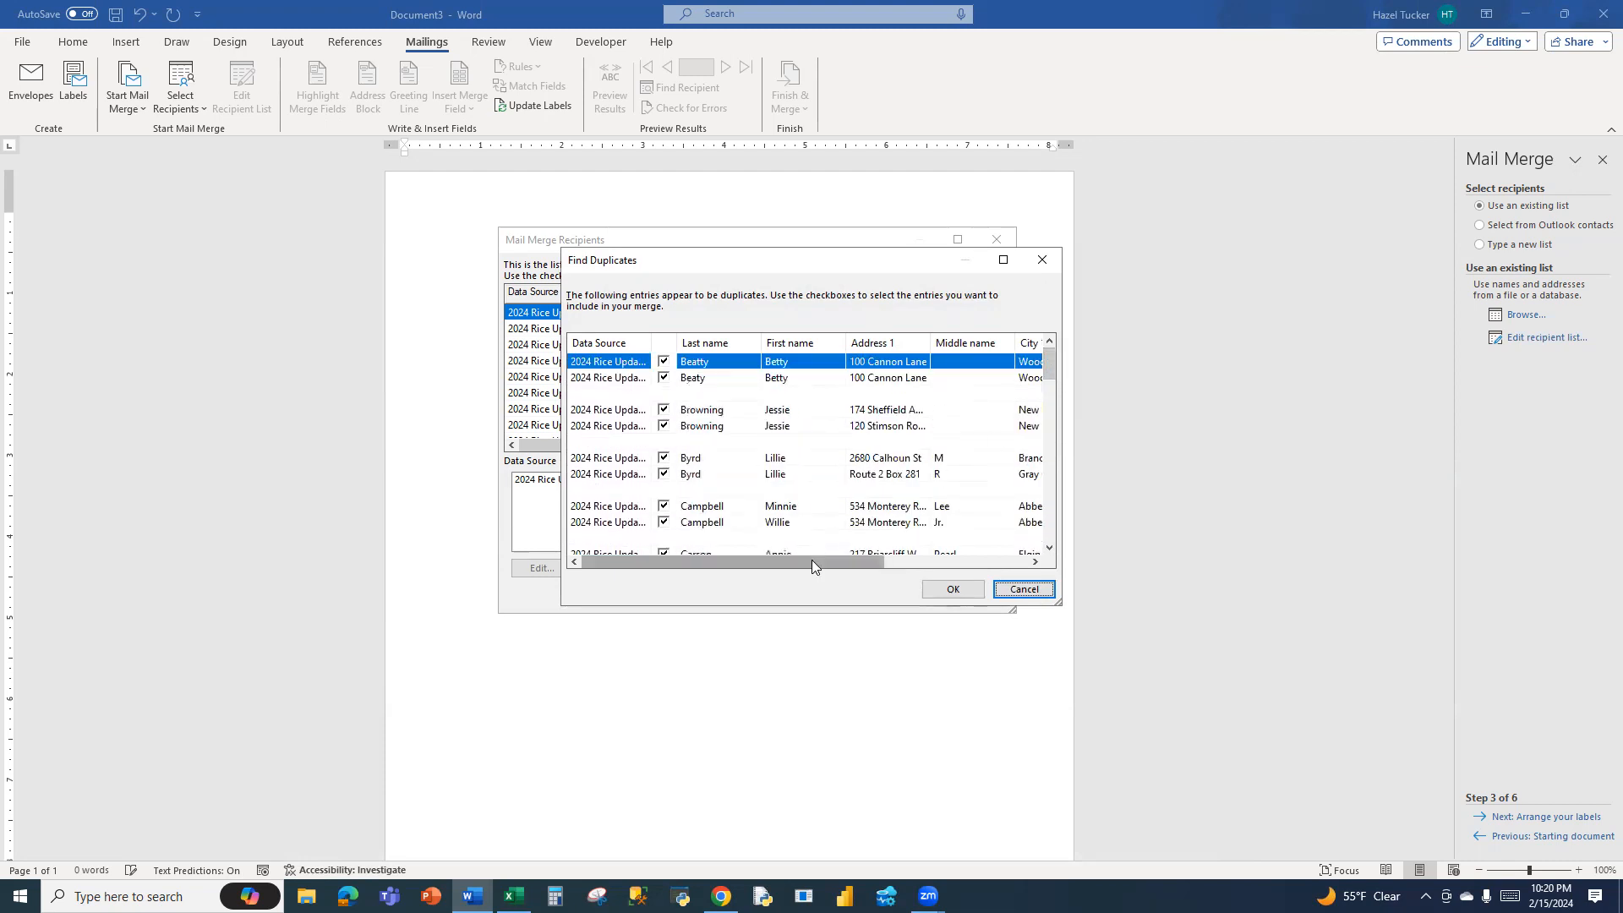
left_click_drag(811, 560, 862, 573)
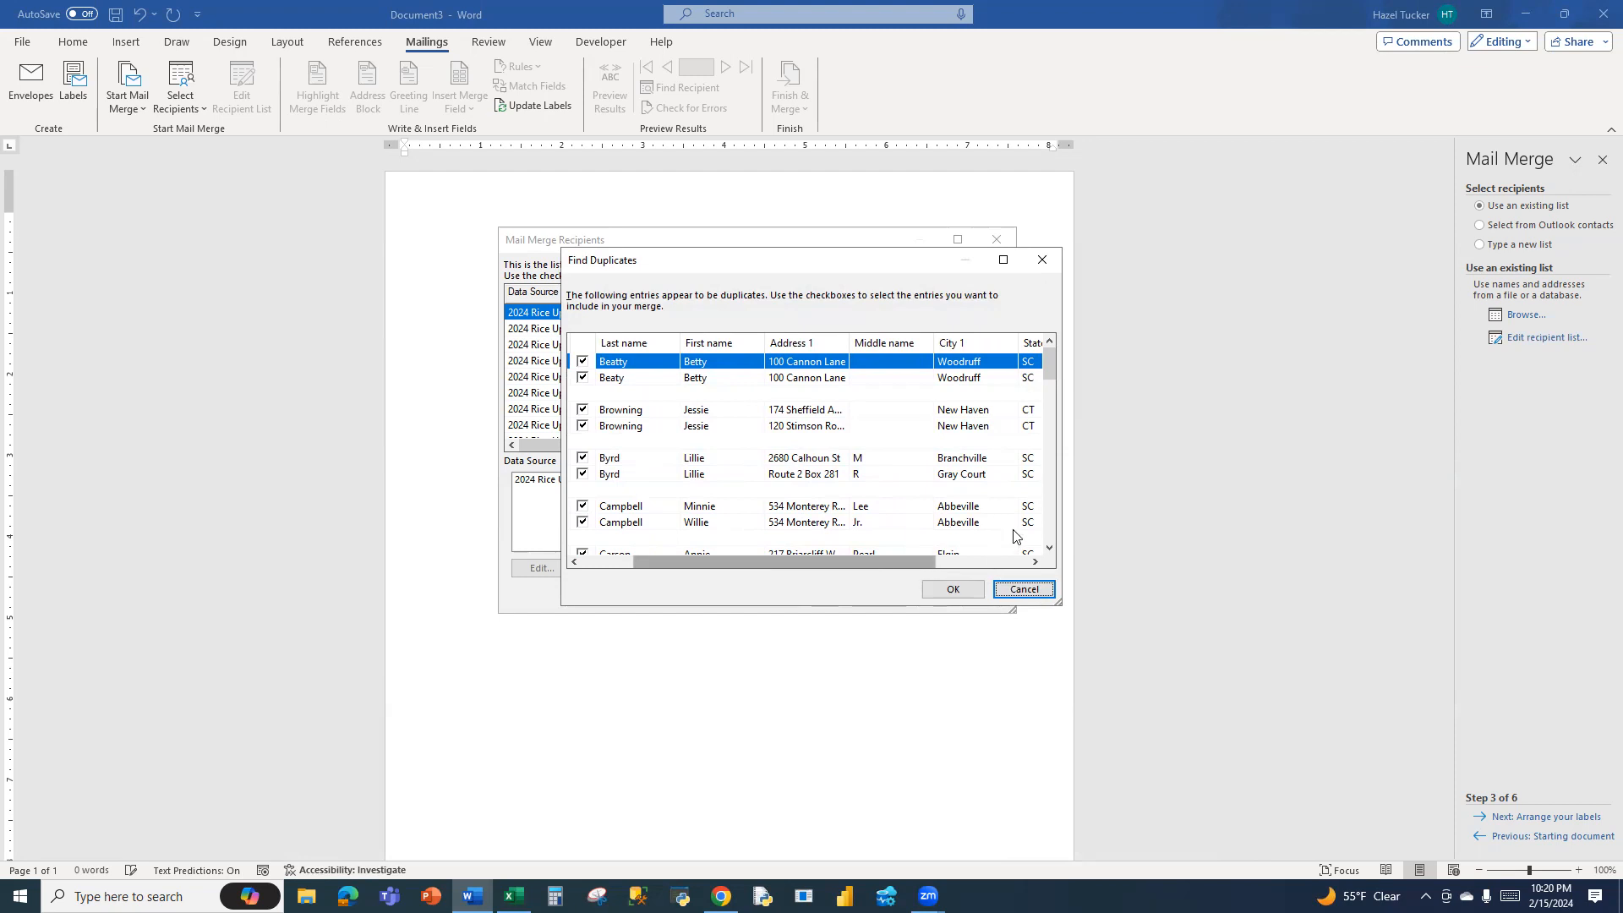
left_click_drag(1049, 369, 1039, 332)
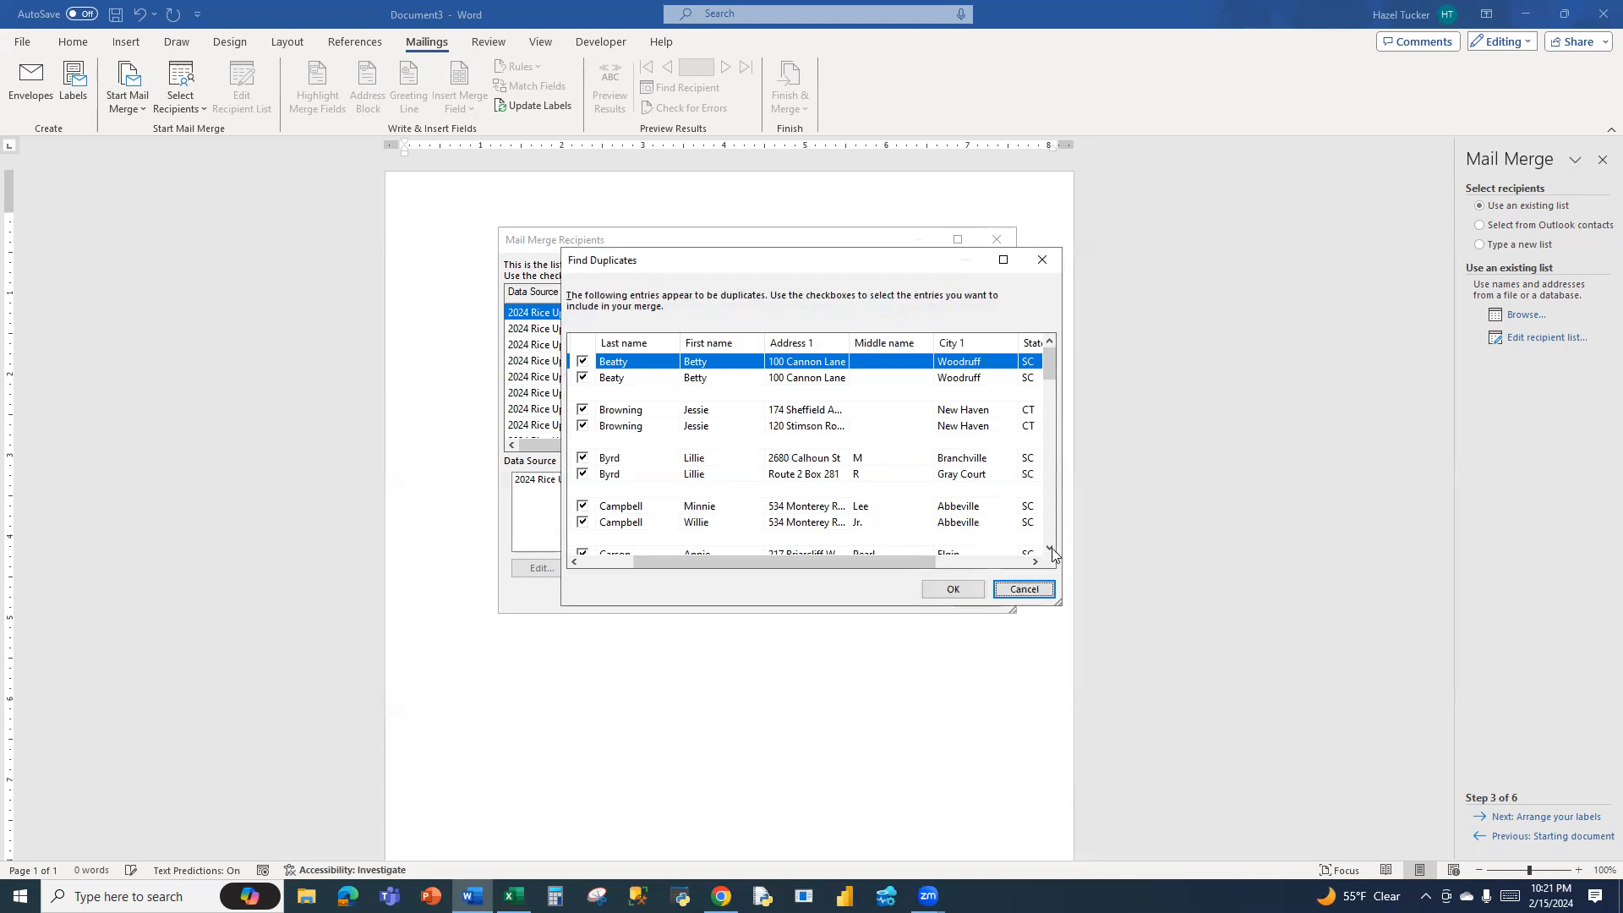
left_click_drag(1049, 551, 1049, 551)
left_click(1023, 590)
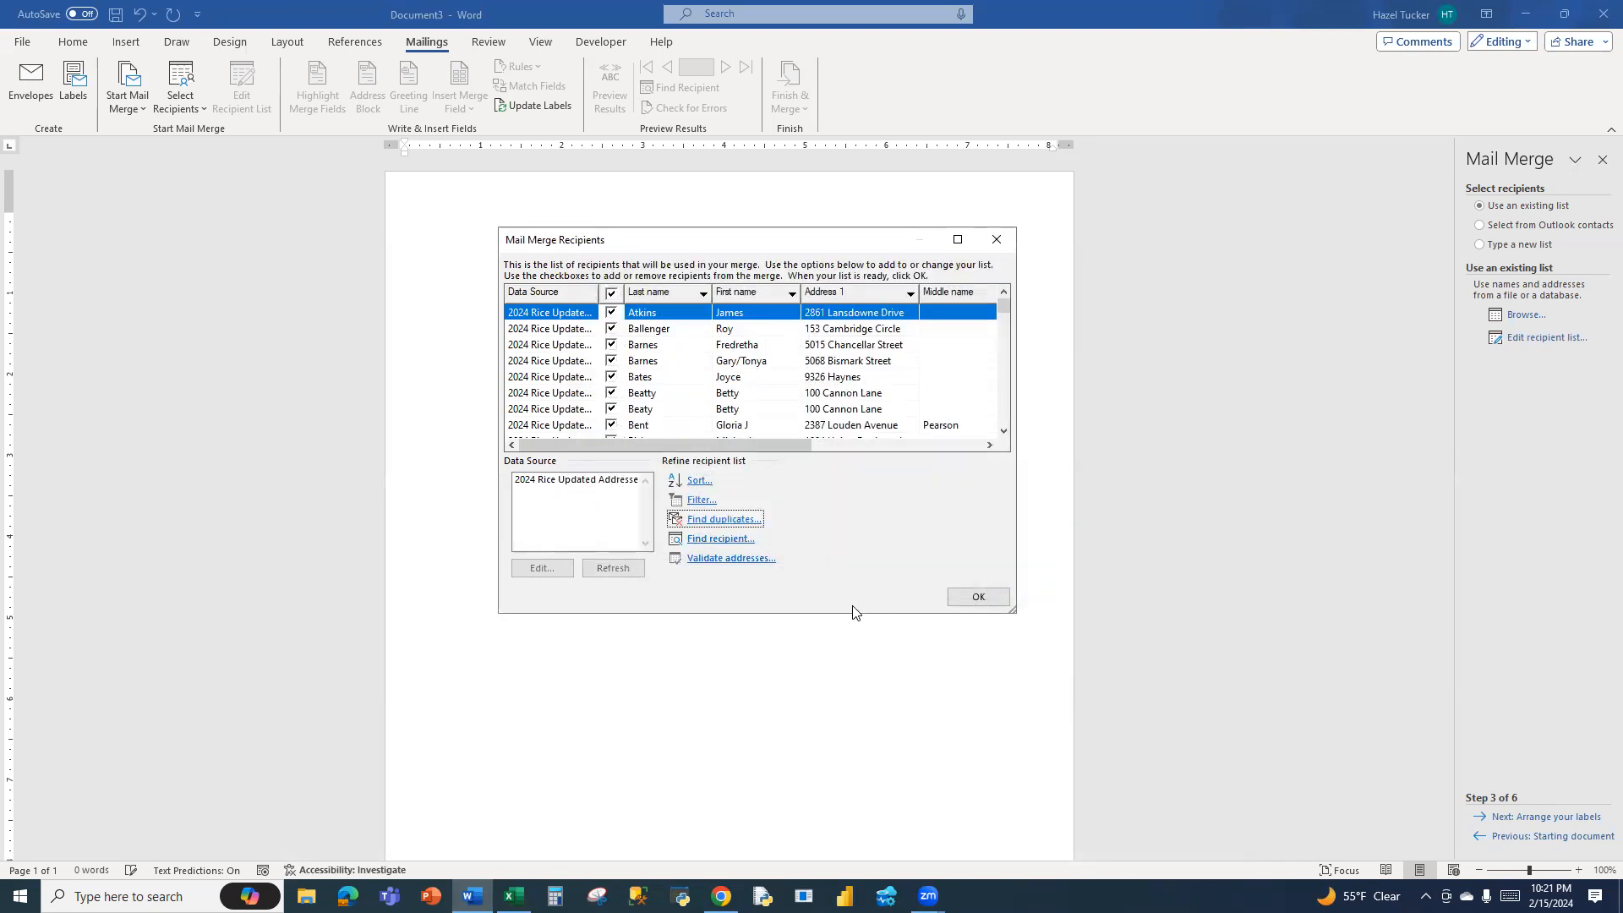
Accept the recipient list with all entries included and proceed to arranging the labels
left_click(991, 599)
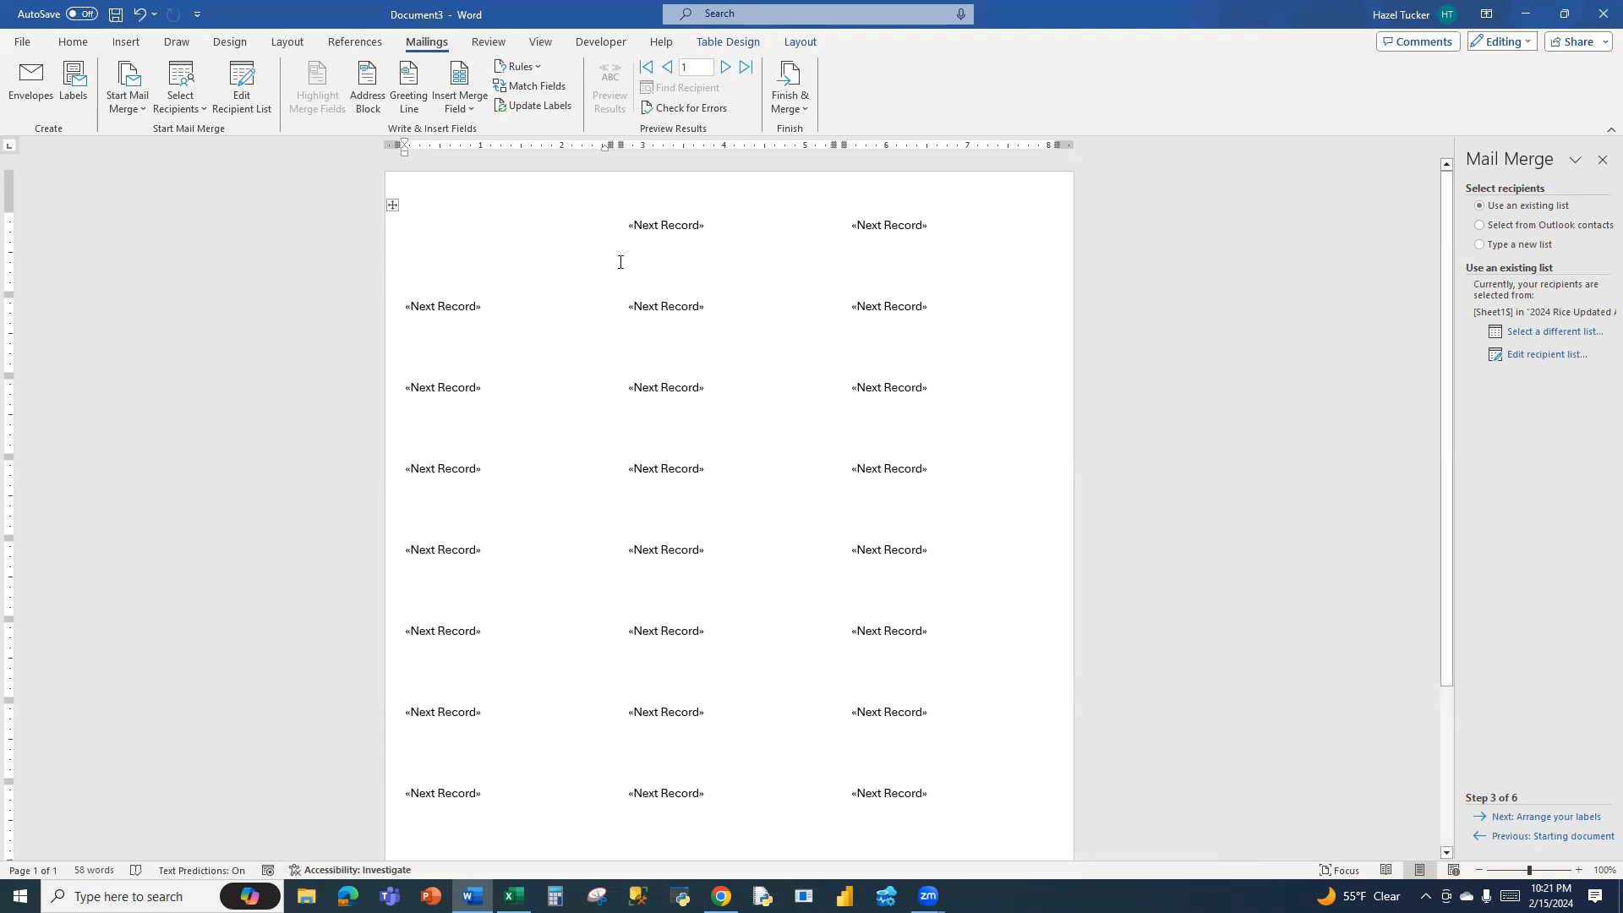
left_click(1524, 818)
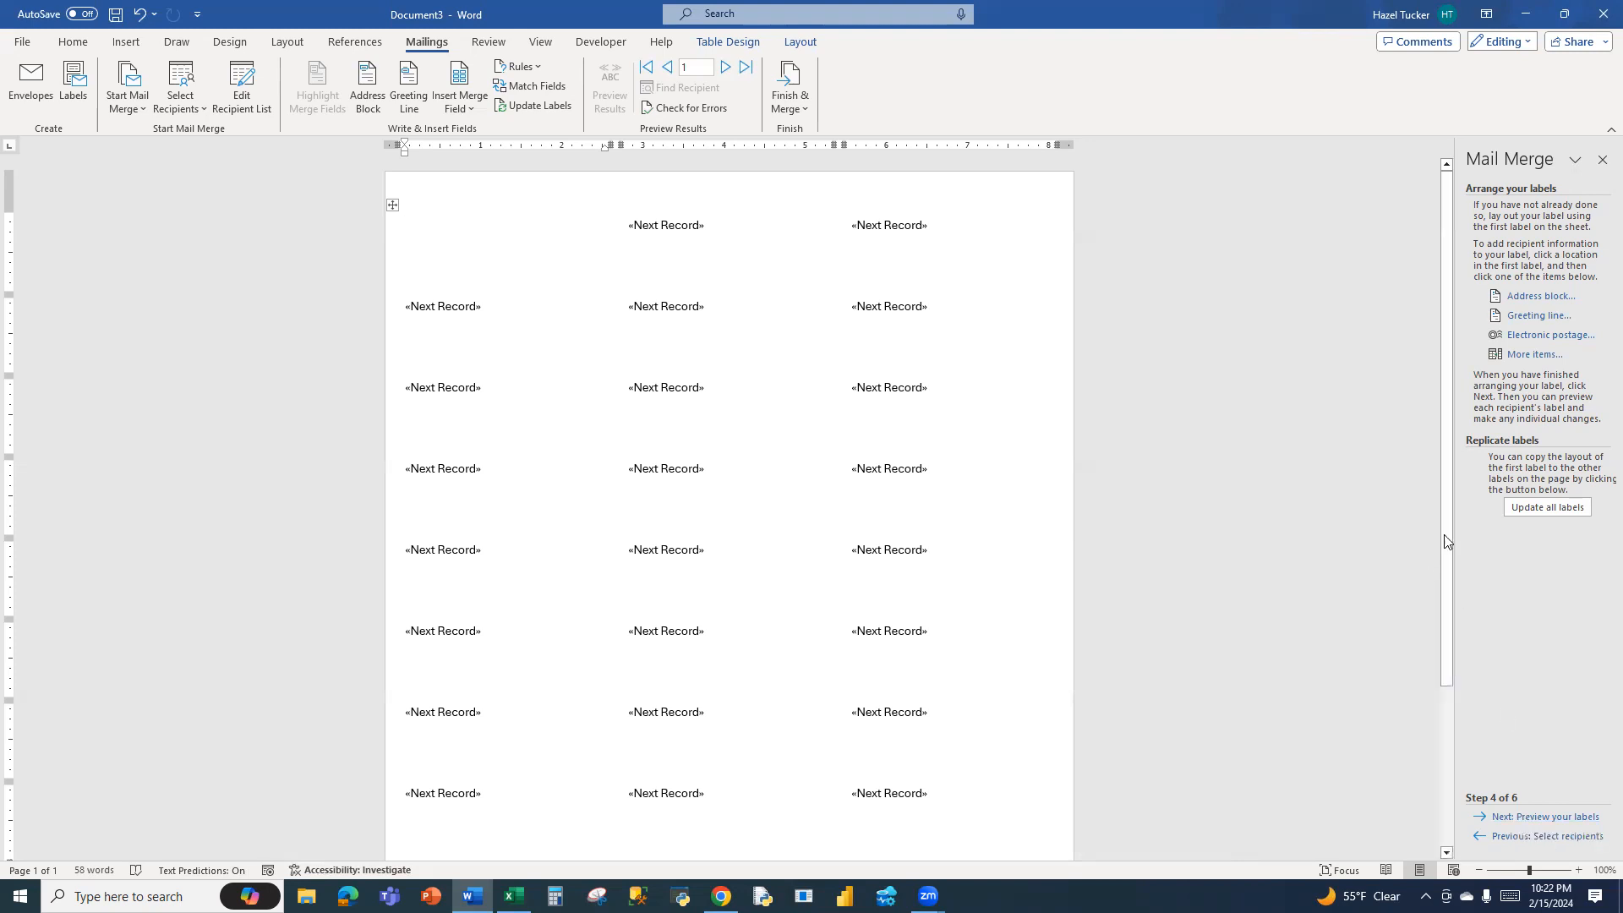
Match the address block's City, State and Postal Code fields to City 1, State 1 and Postal code 1
left_click(1540, 295)
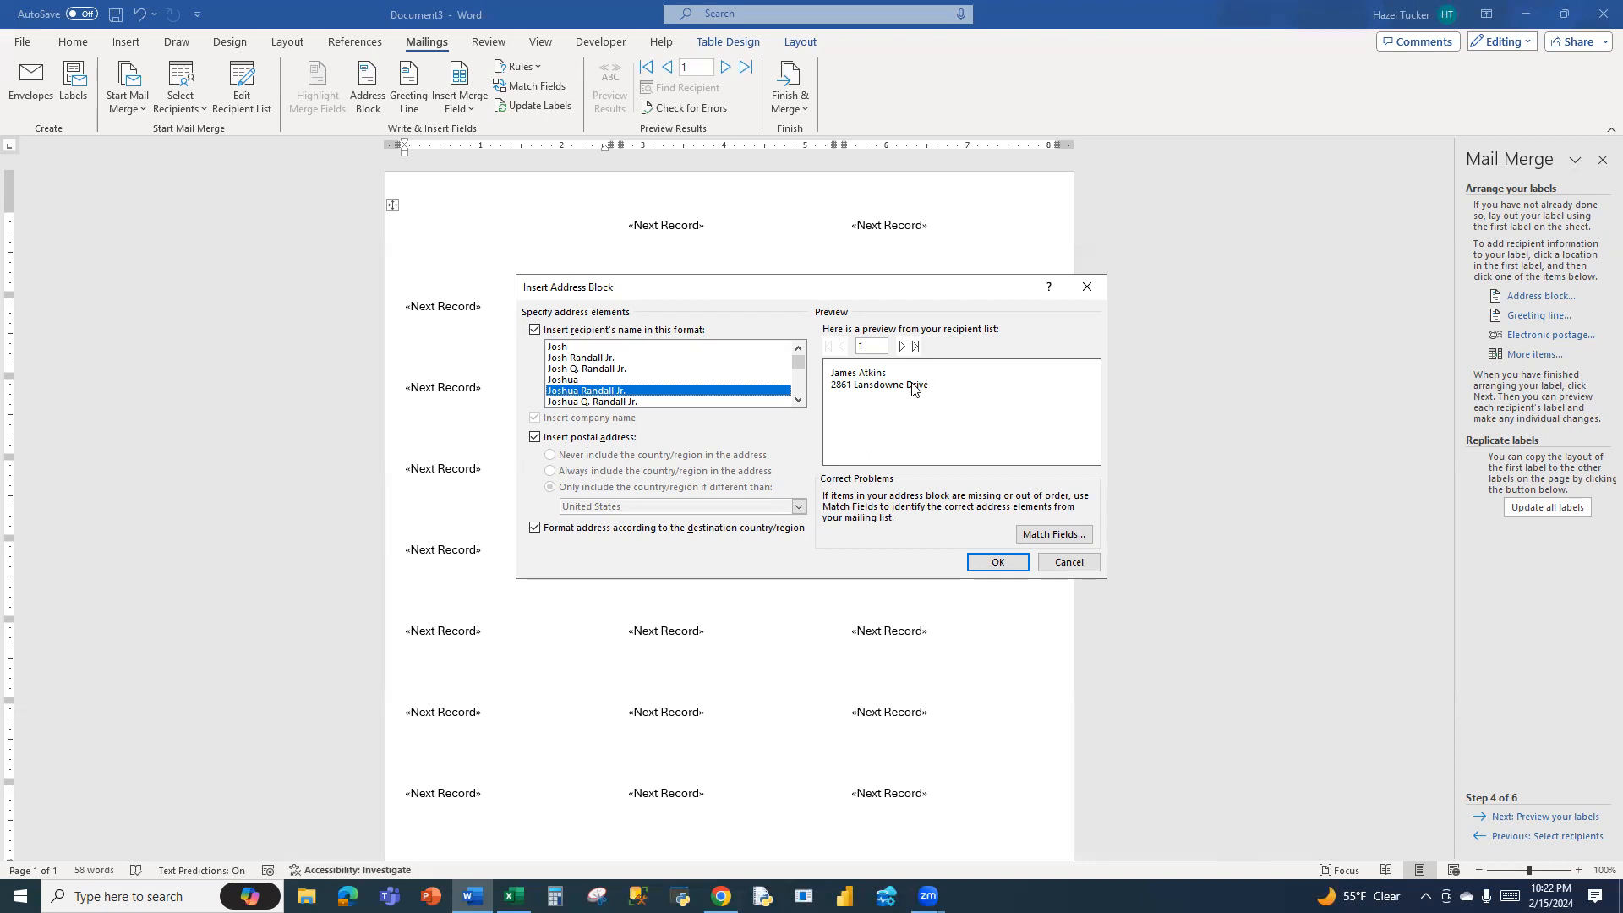
left_click(1070, 538)
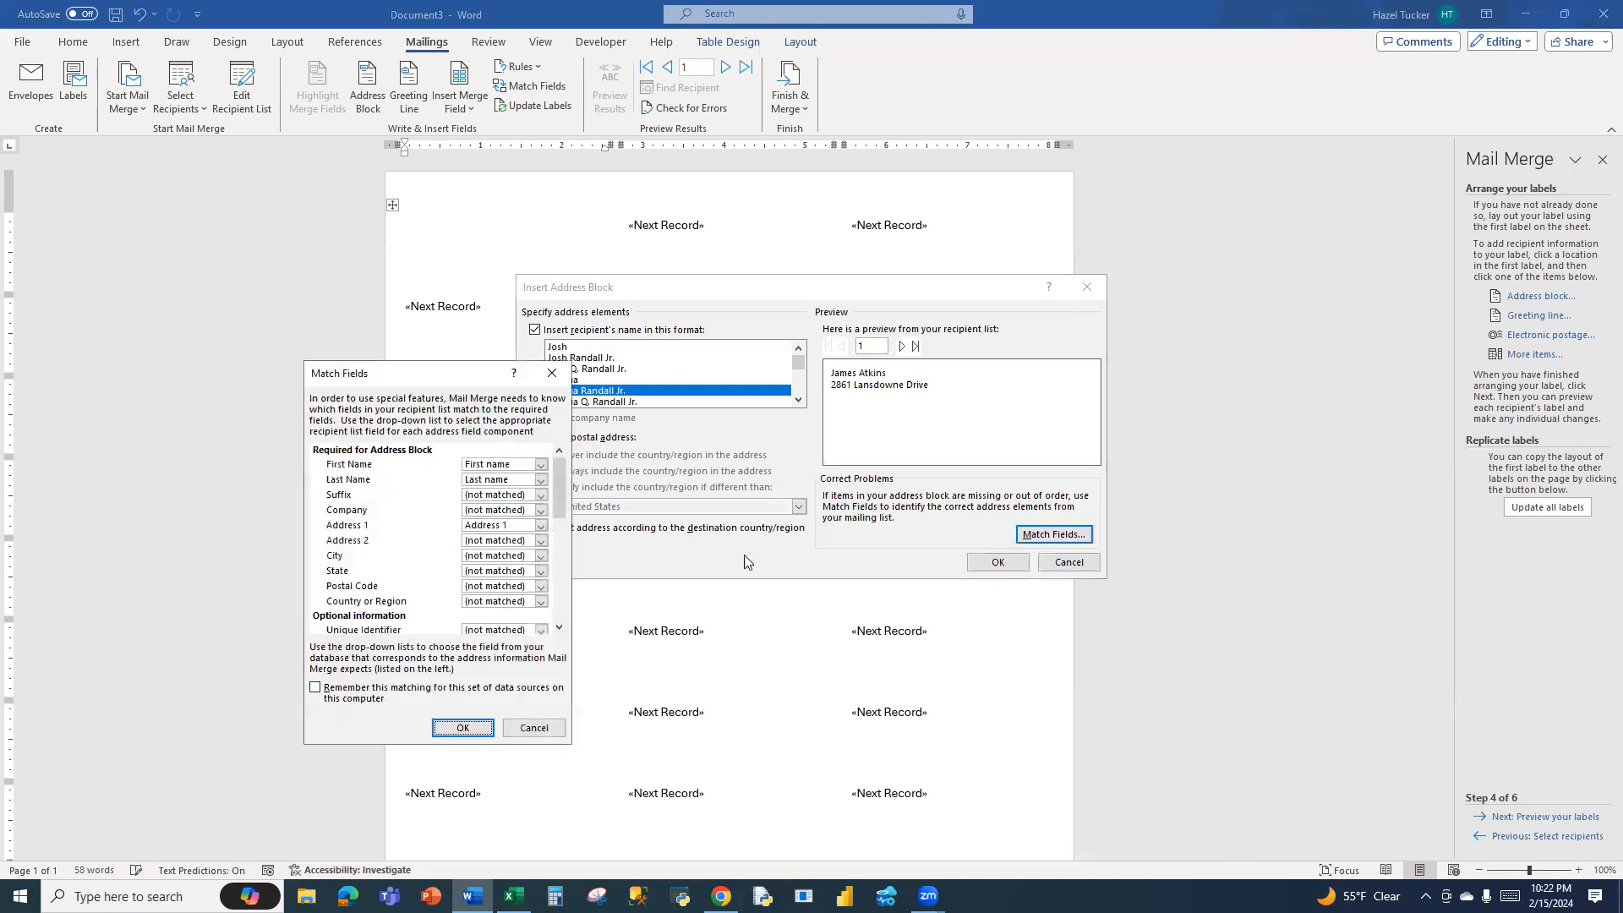
left_click(529, 557)
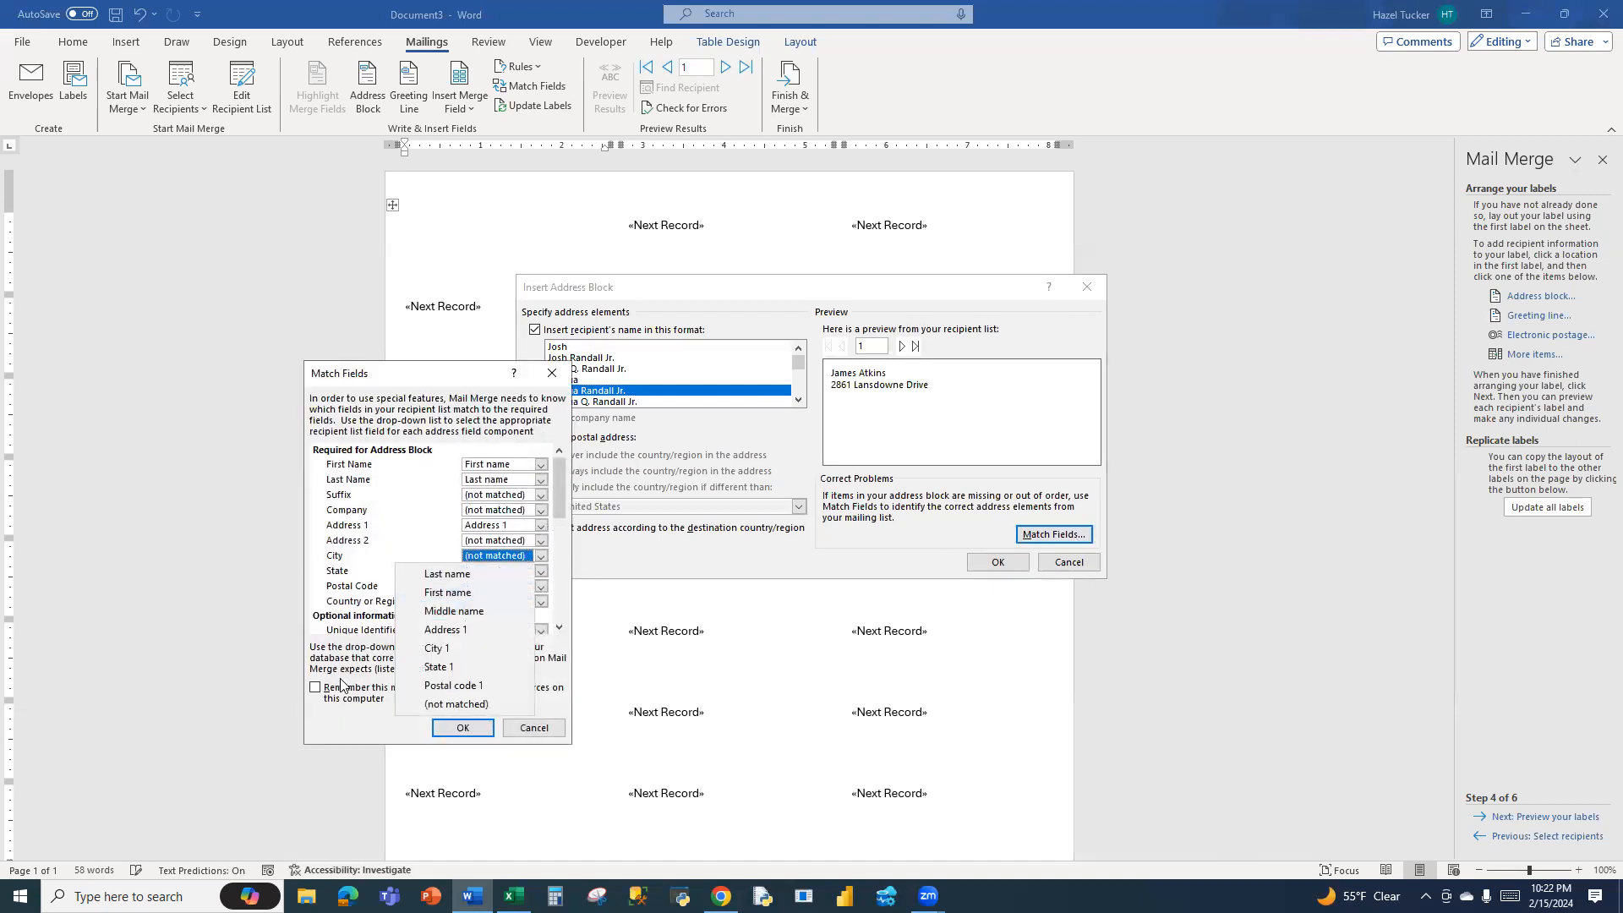
left_click(495, 649)
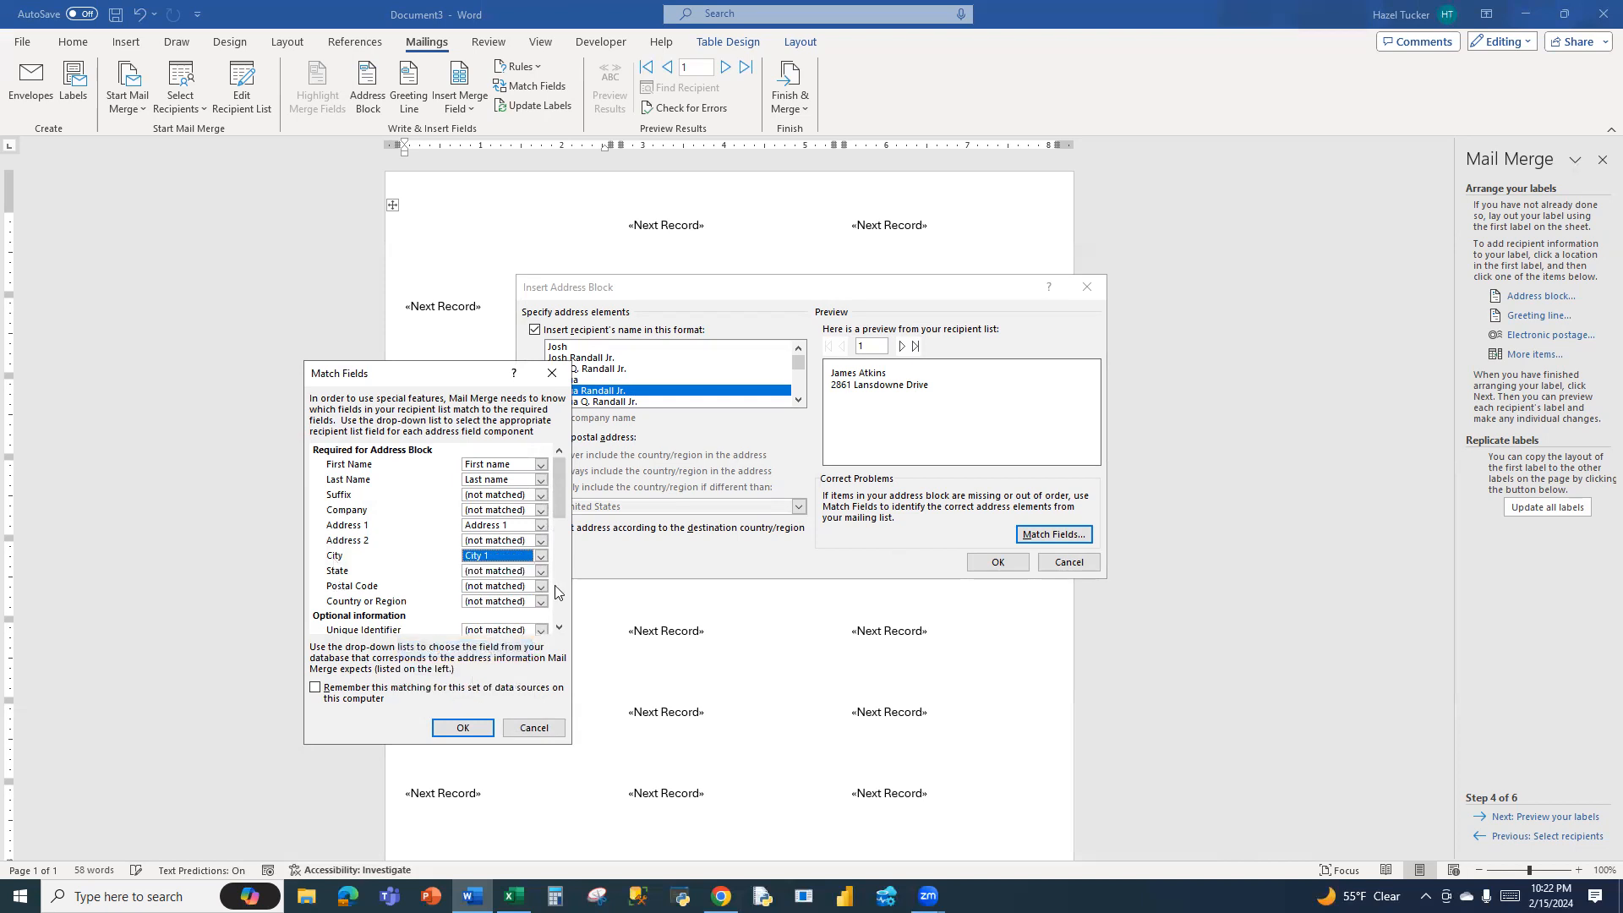
left_click(523, 572)
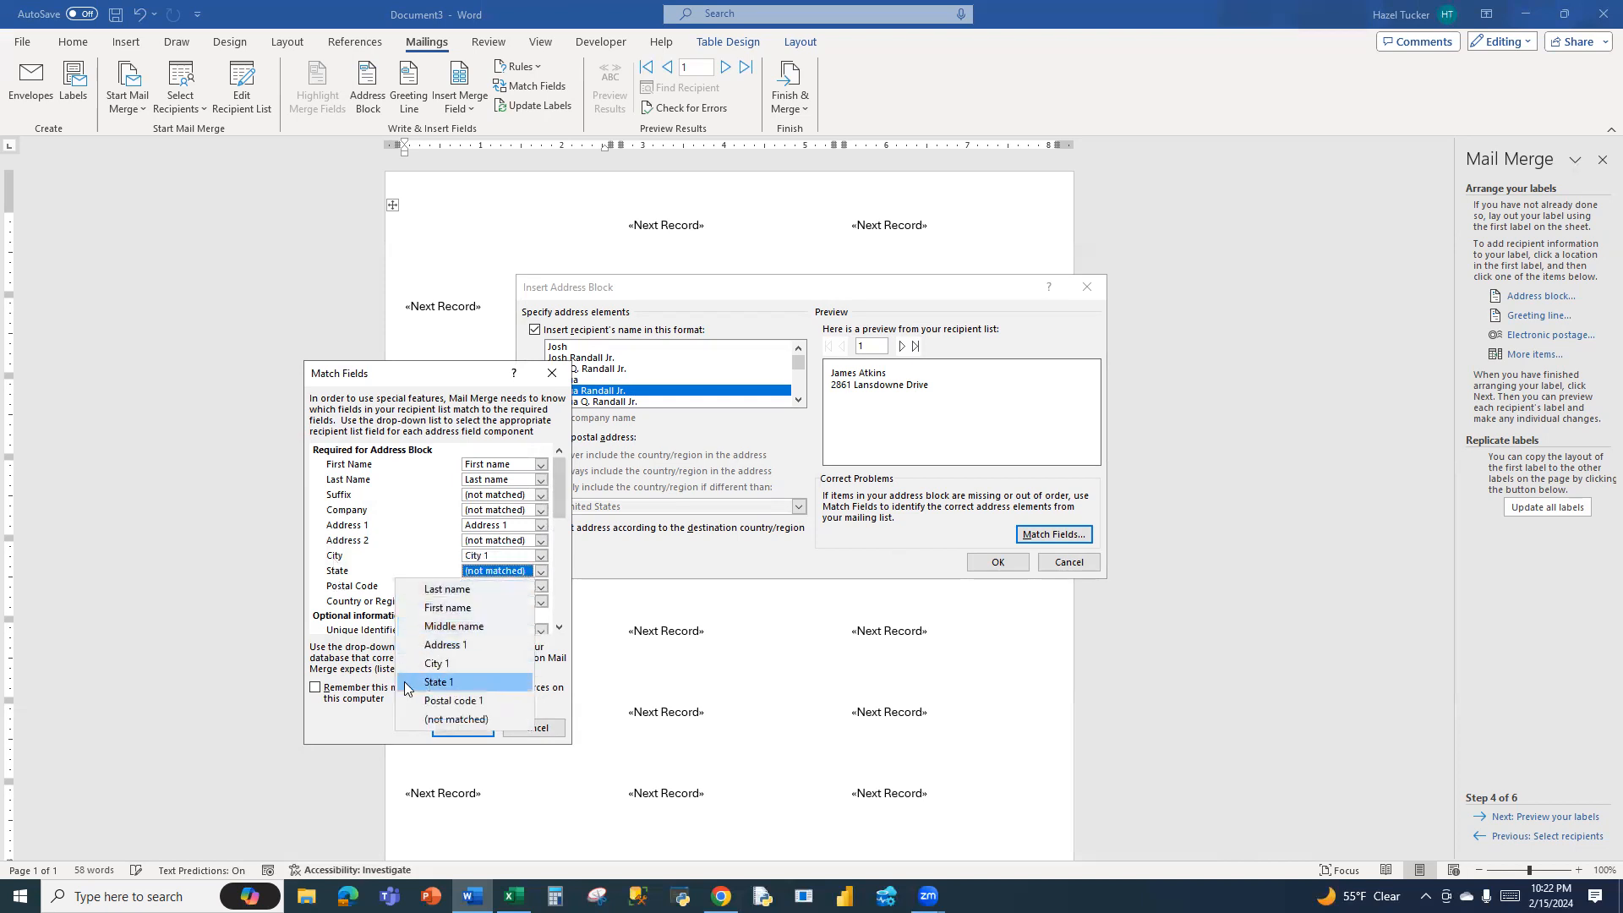
left_click(445, 683)
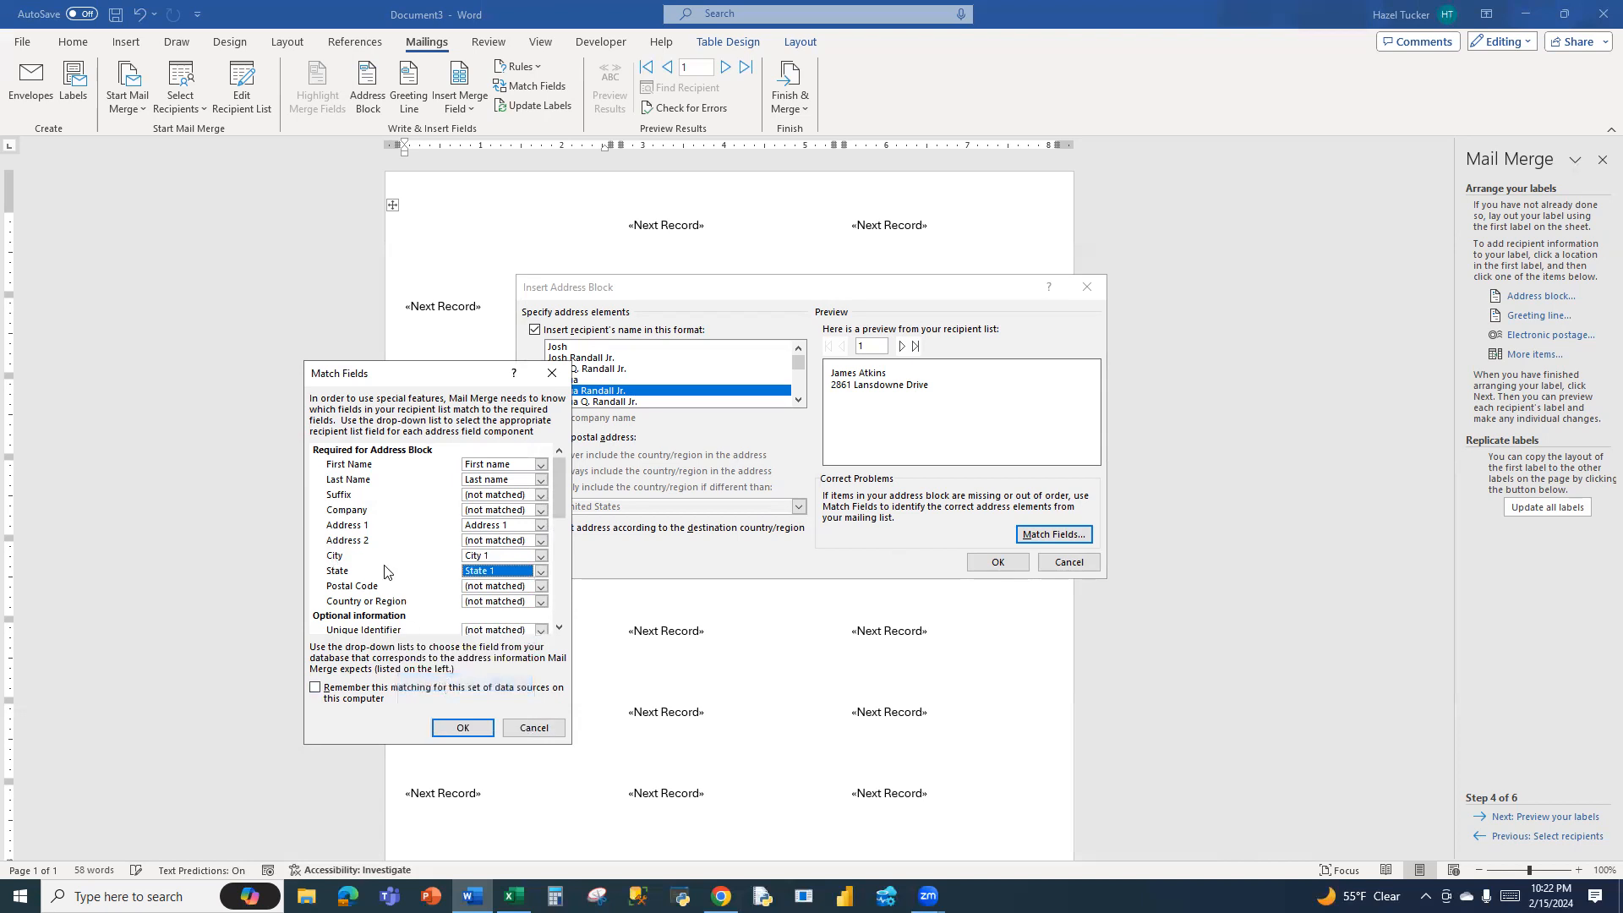
left_click(505, 586)
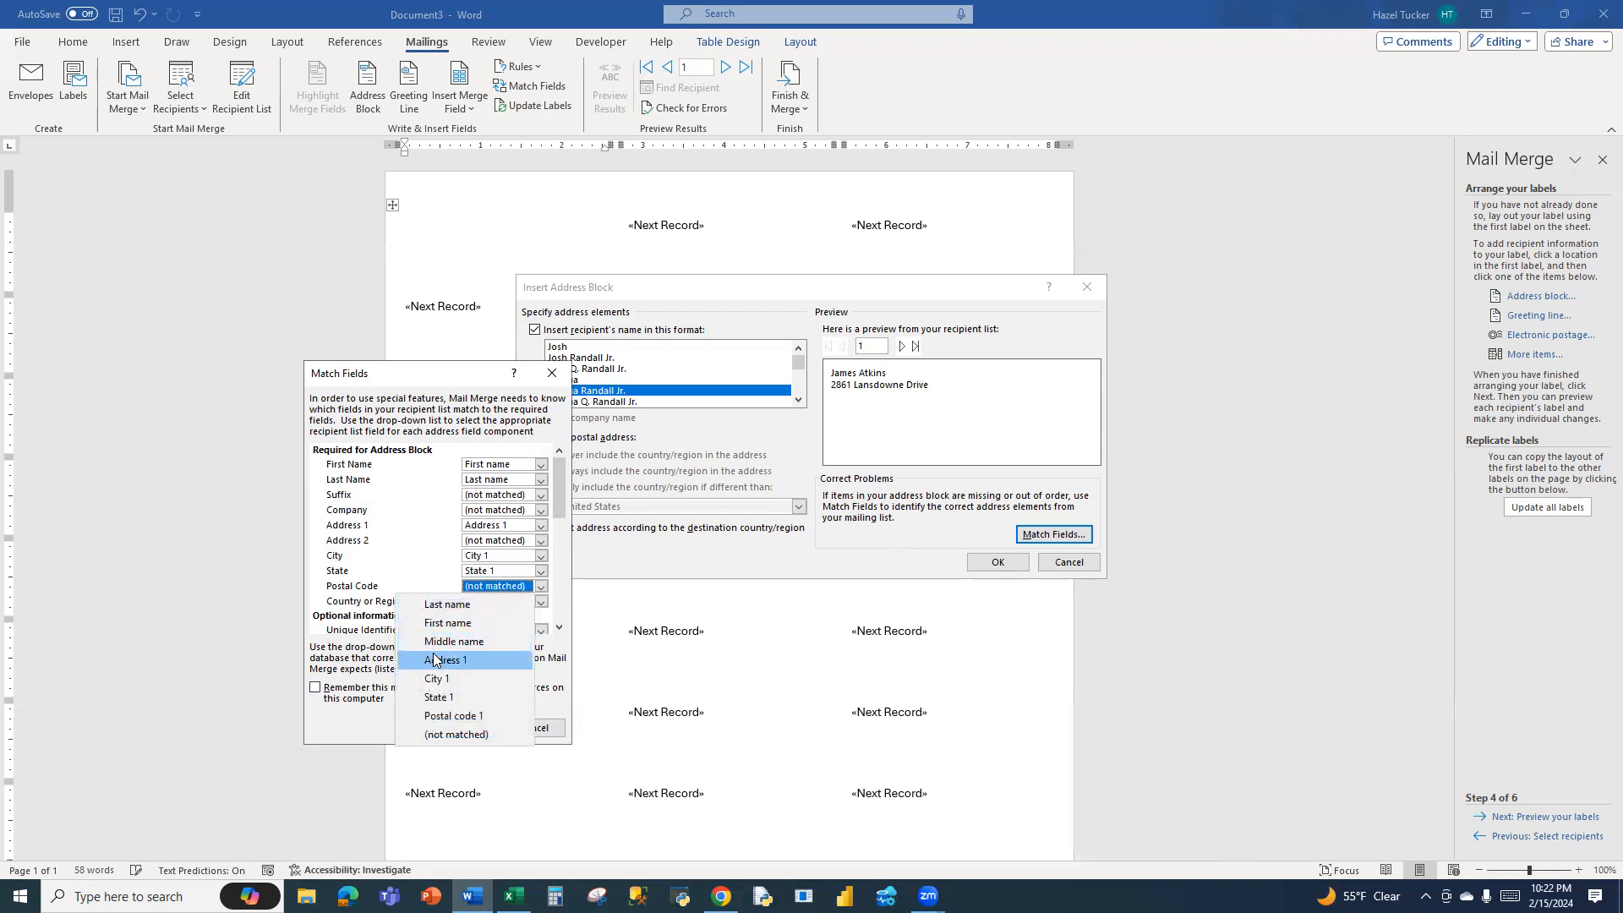
left_click(457, 716)
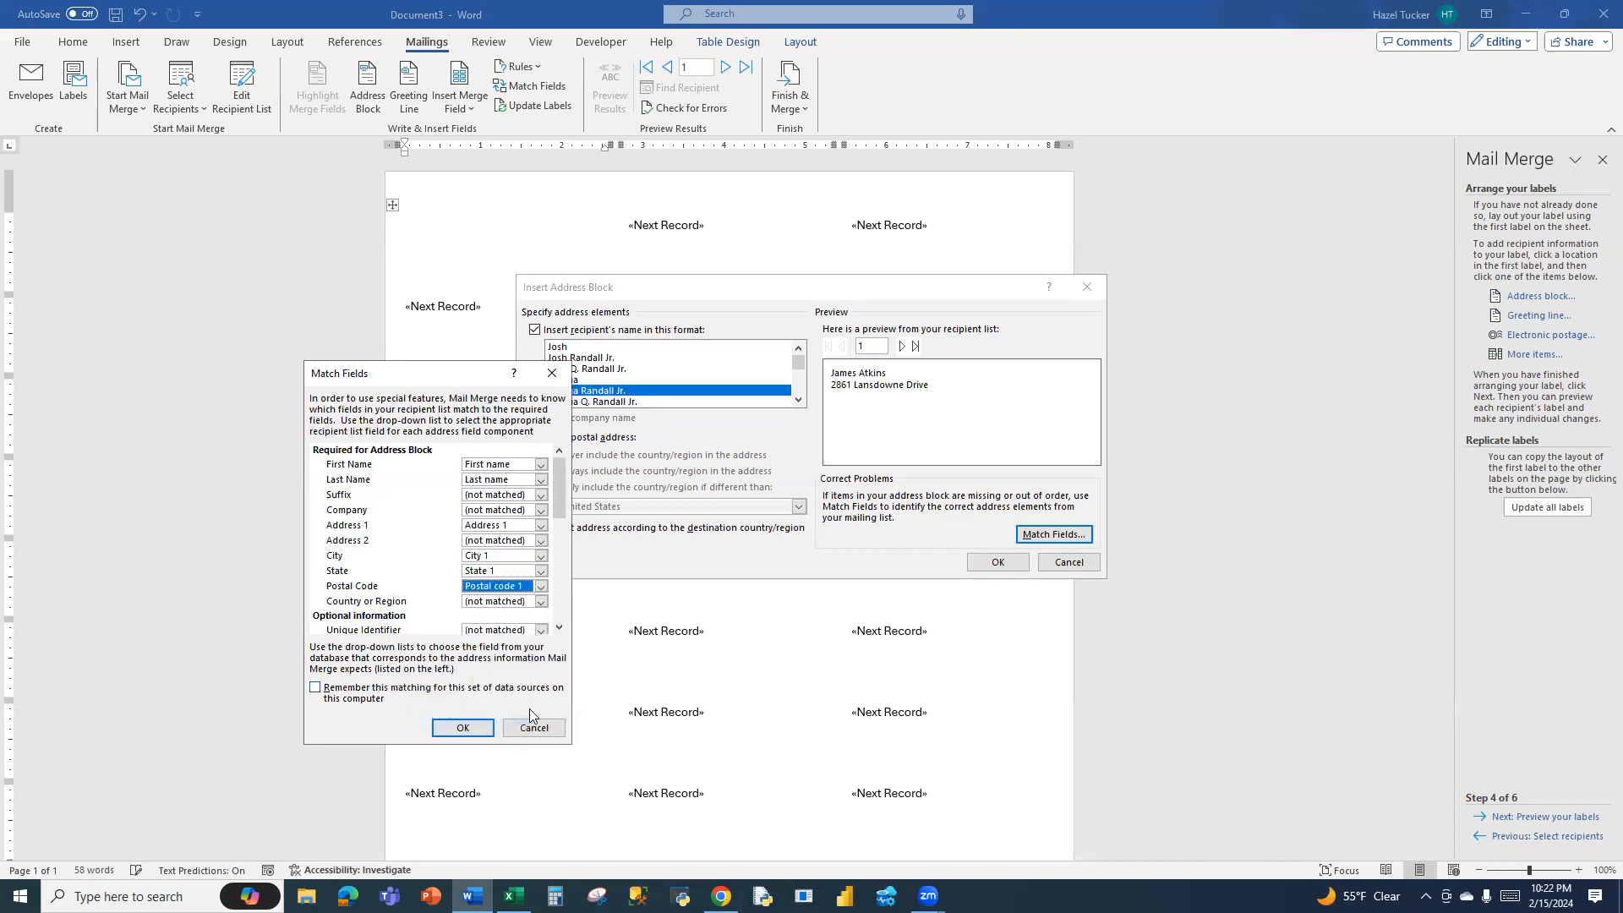
left_click(461, 729)
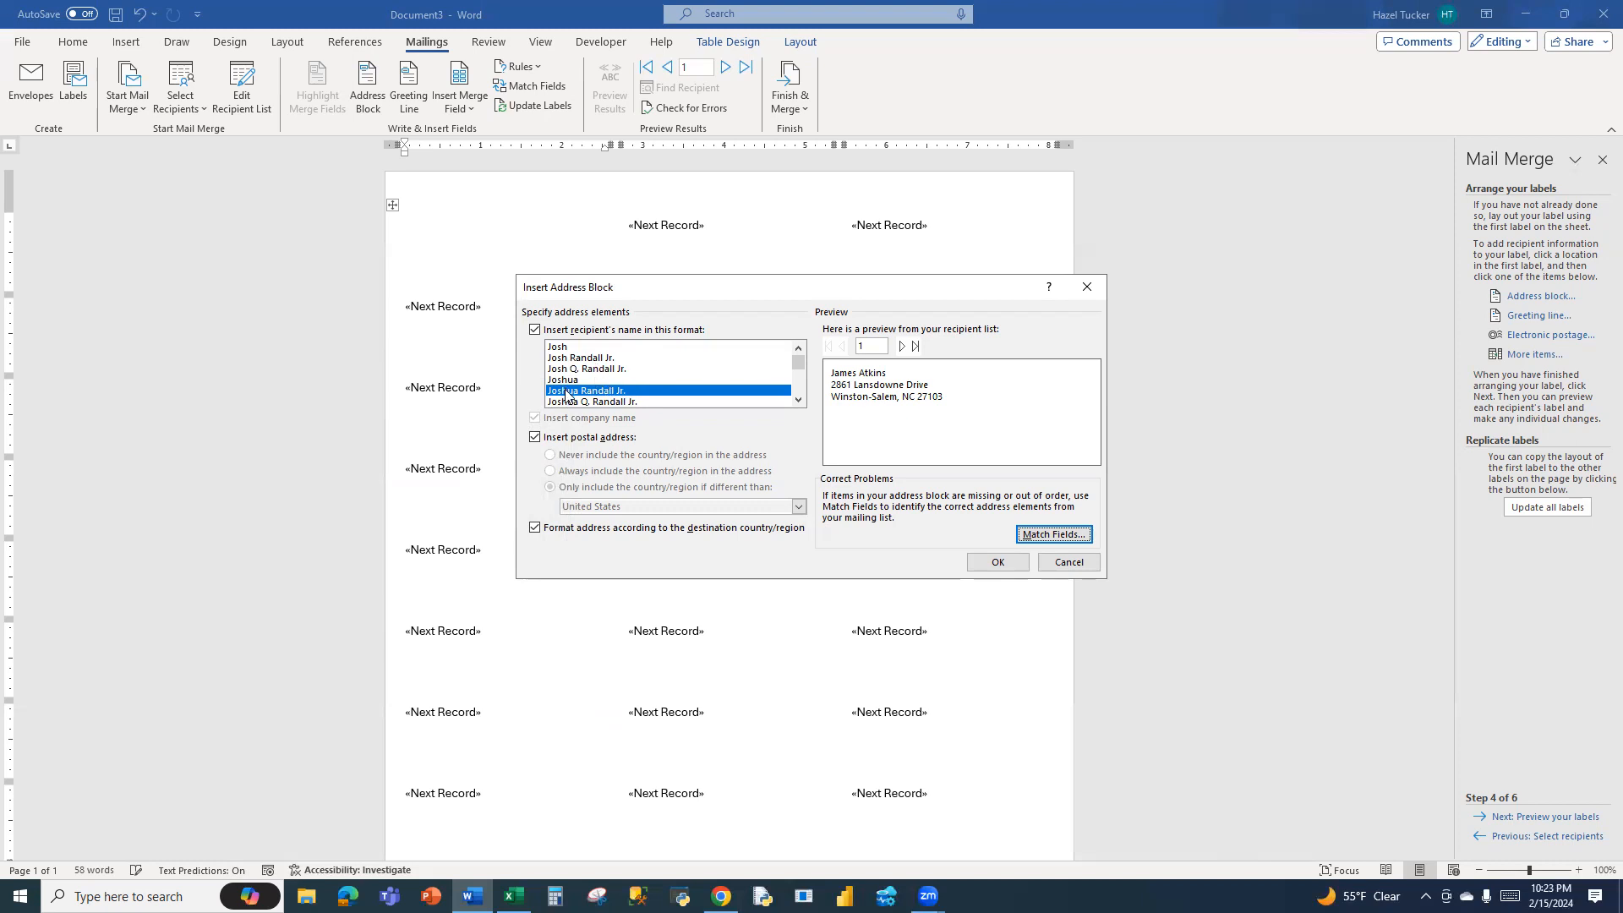
Review the available recipient name formats and recheck the address block's field matching without changes
left_click(797, 400)
left_click(797, 400)
left_click(797, 400)
left_click(797, 399)
left_click(797, 400)
left_click(797, 400)
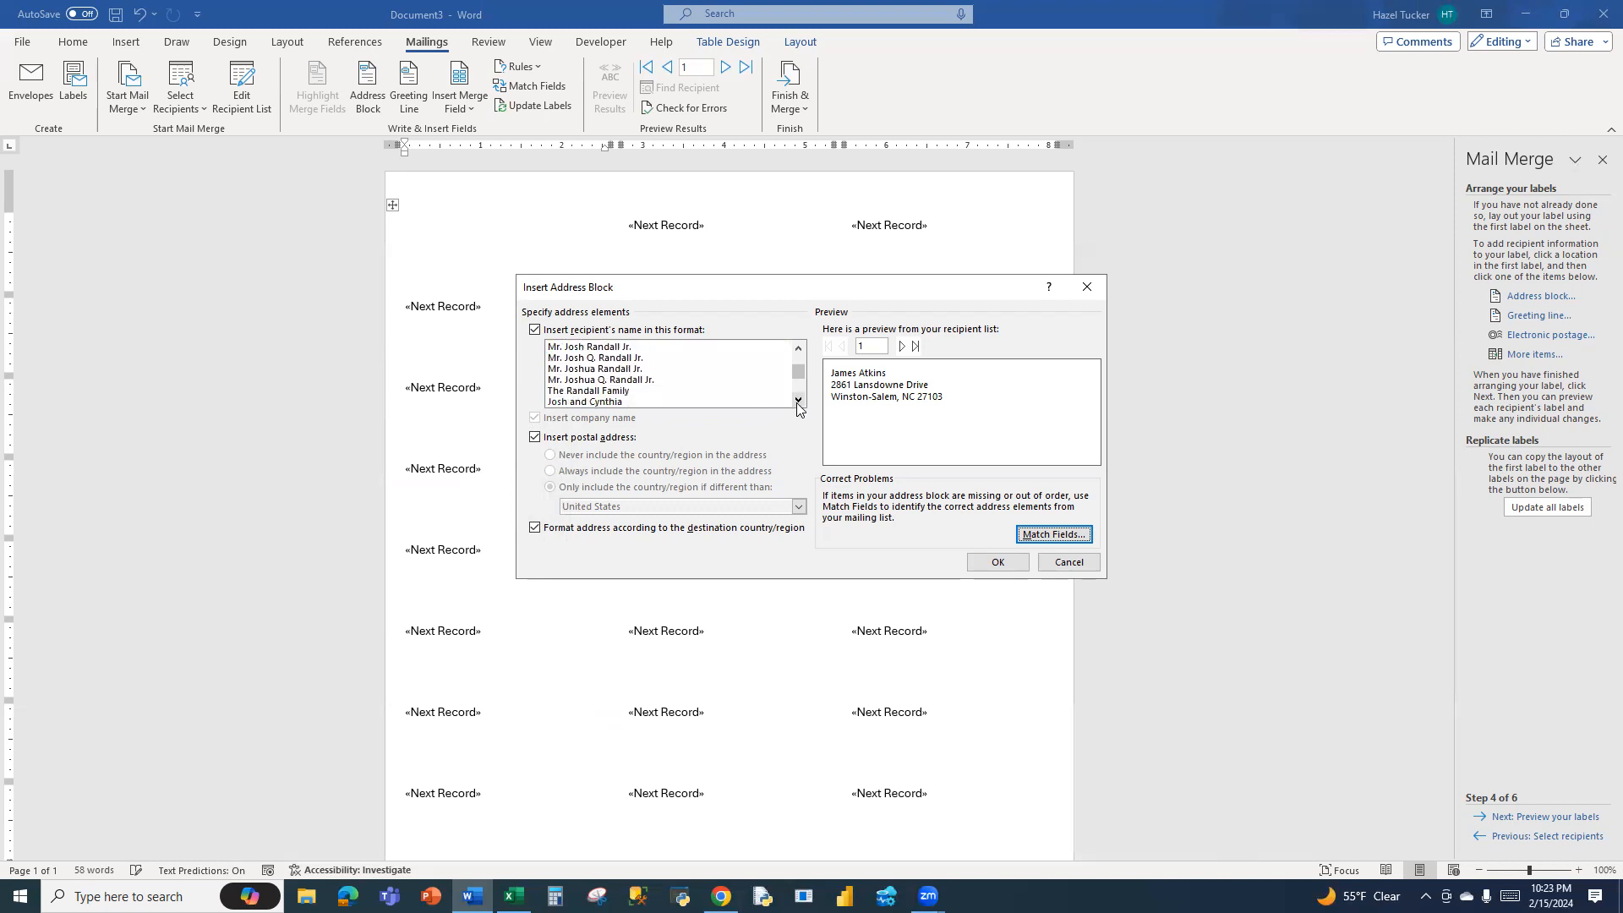
scroll(801, 382, "up", 2)
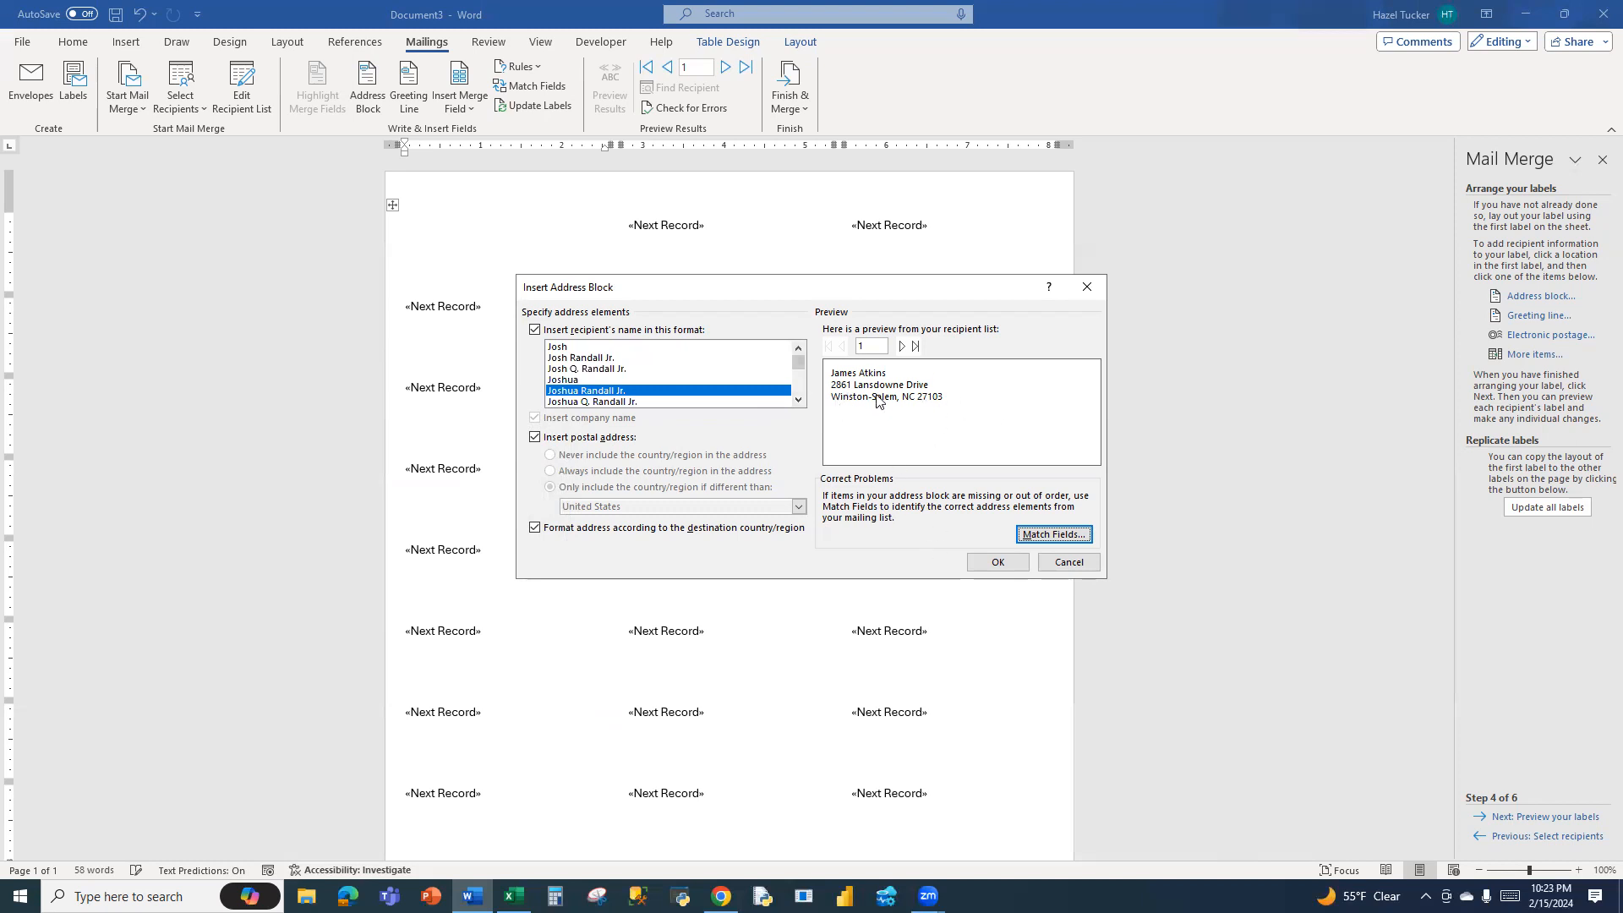
left_click(1053, 535)
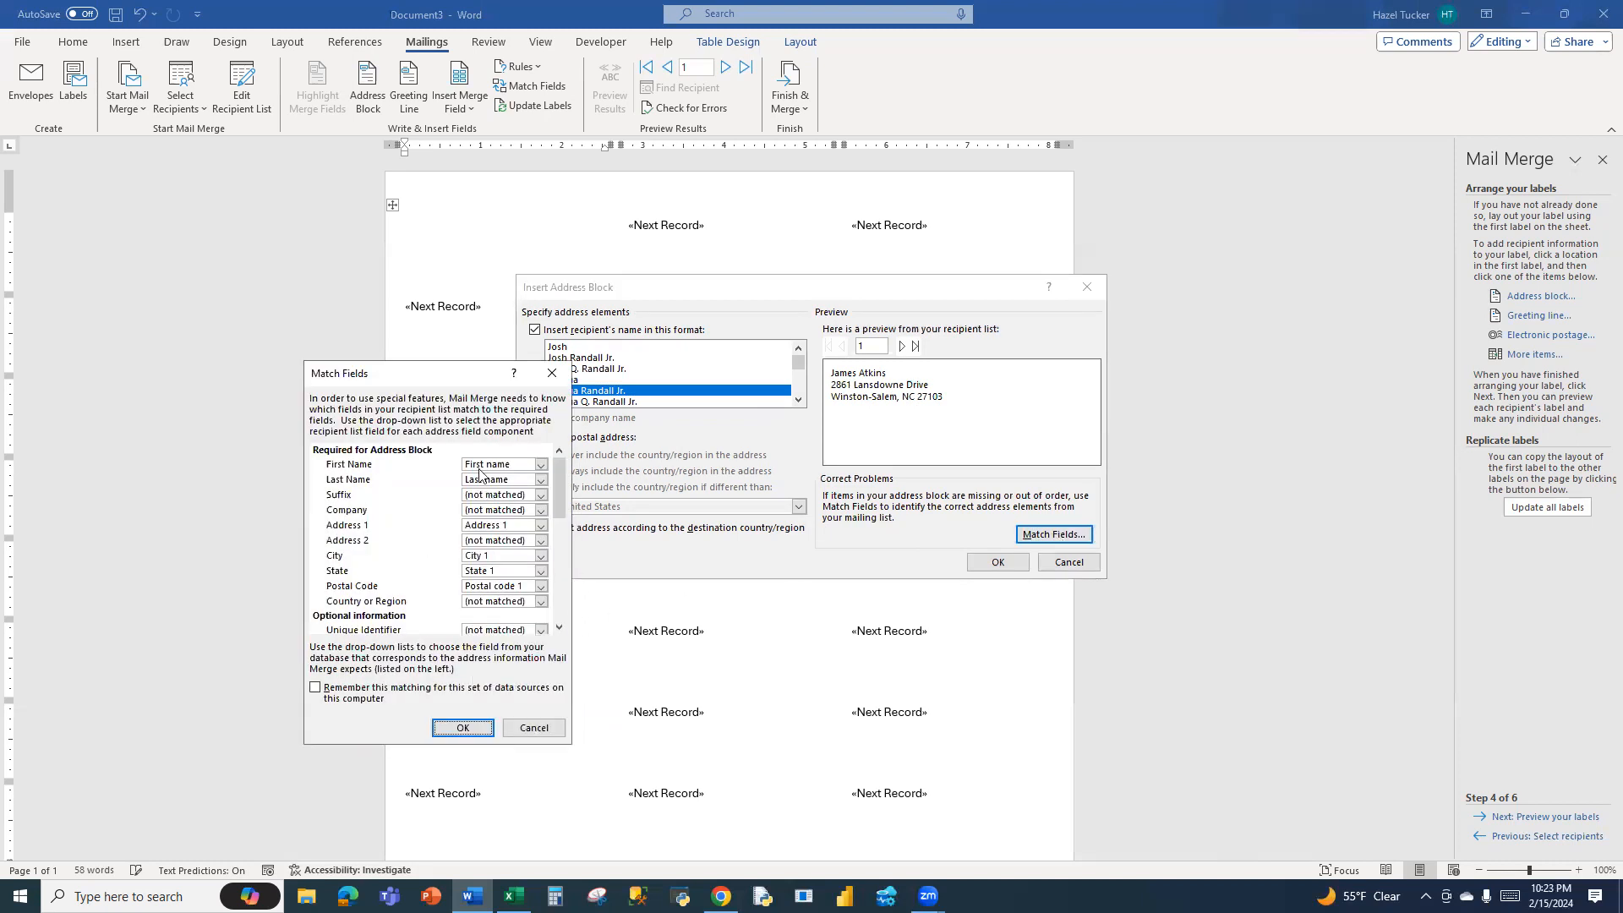
left_click(532, 729)
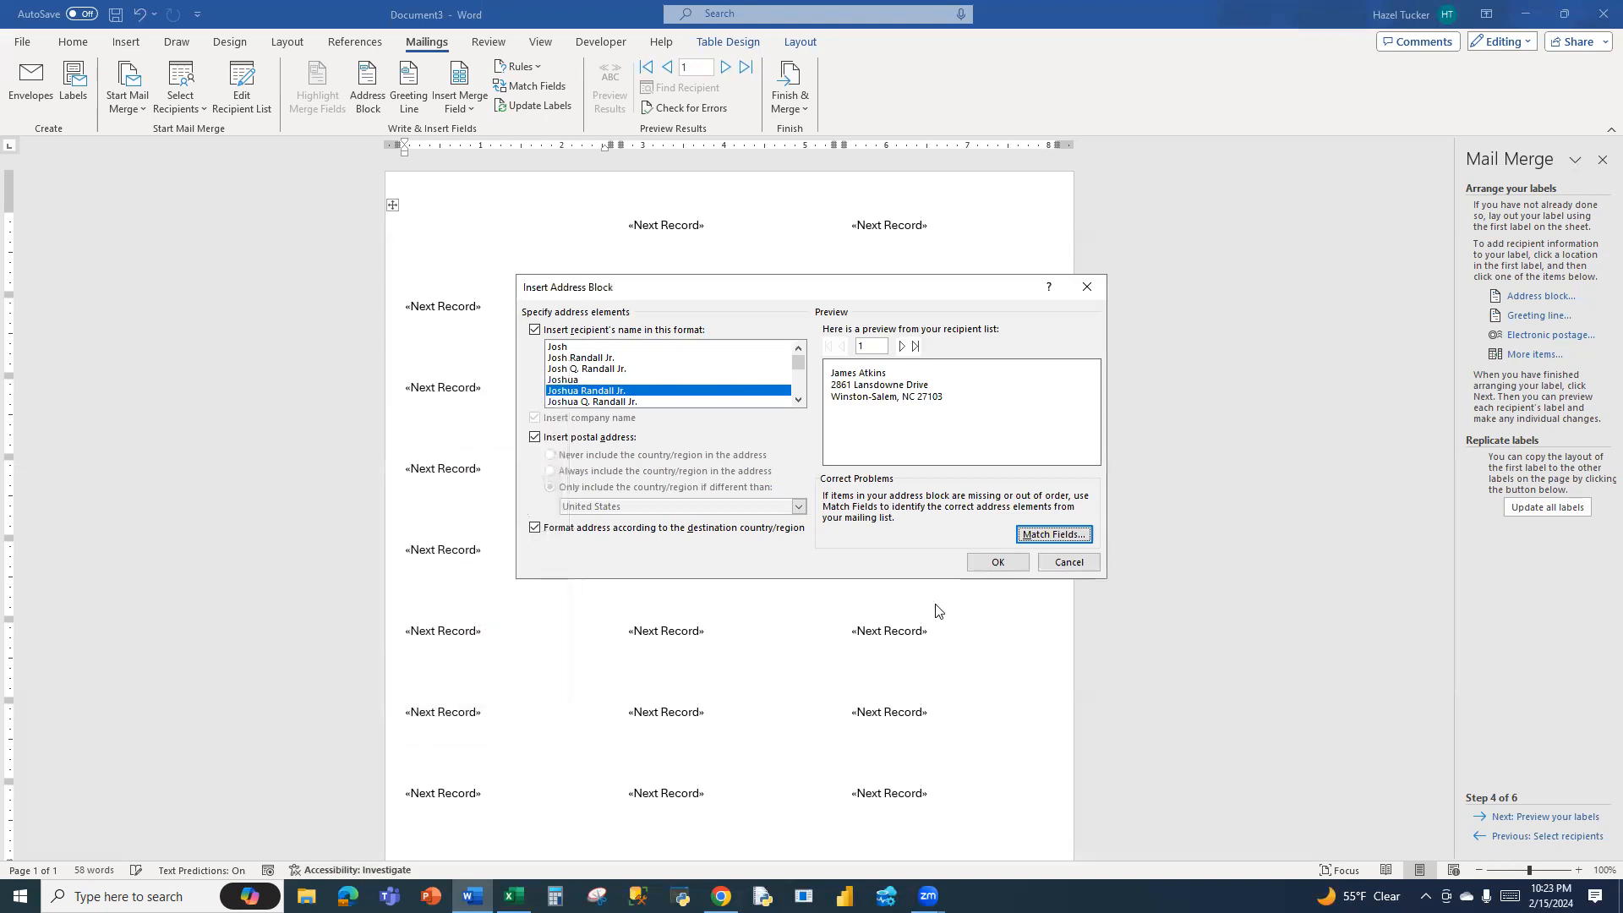
Insert the address block into the first label and replicate it to all labels on the sheet
left_click(997, 564)
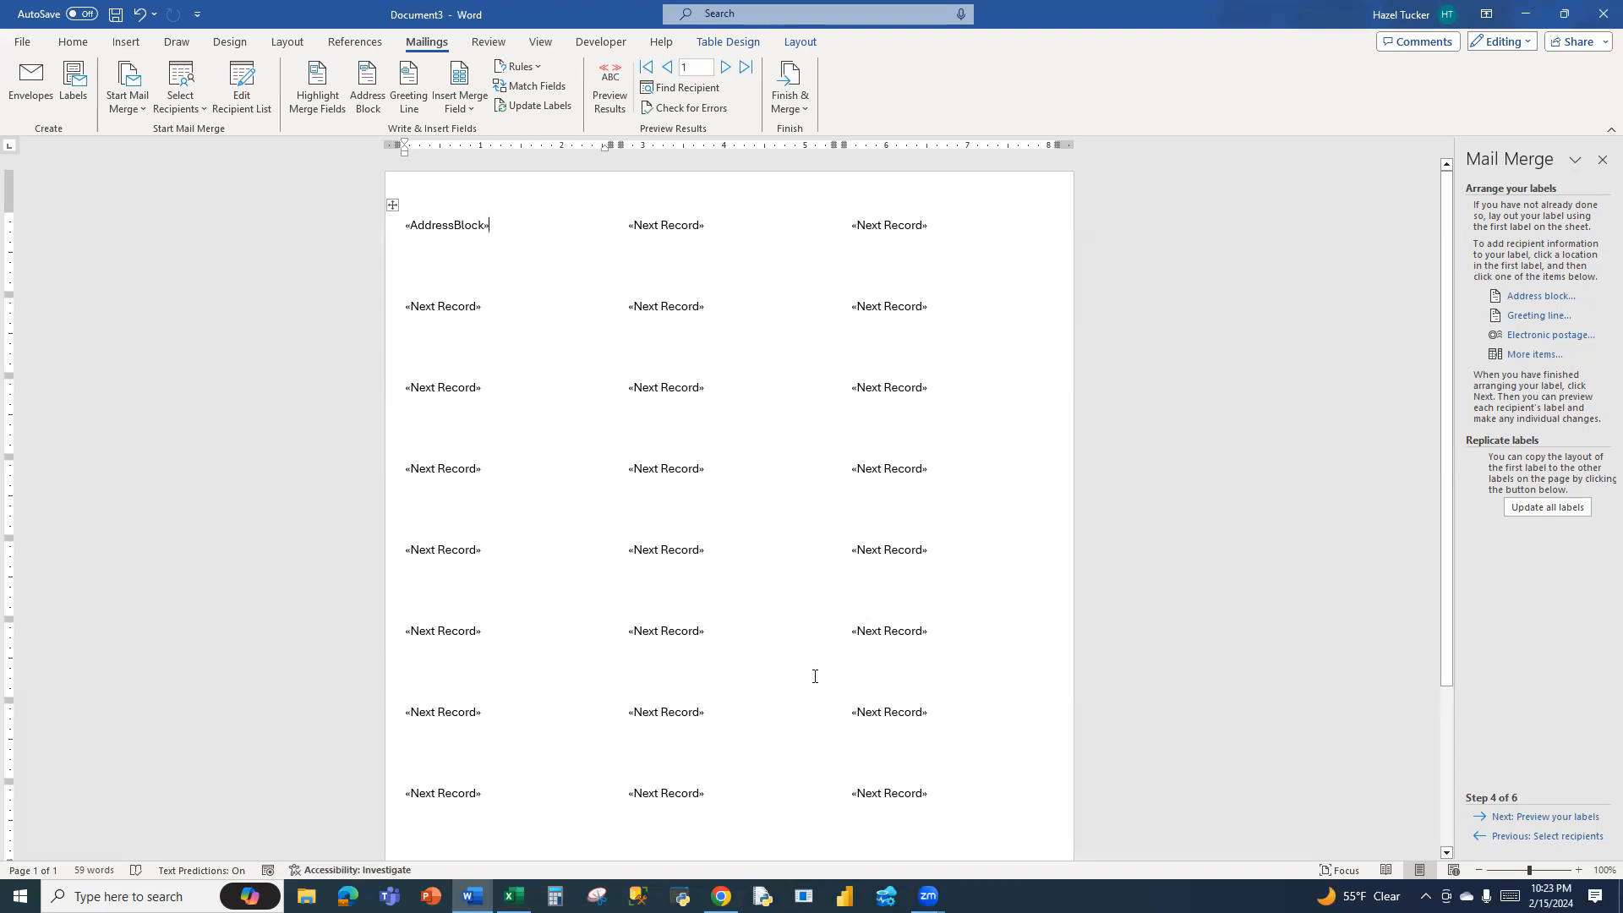
left_click(1535, 504)
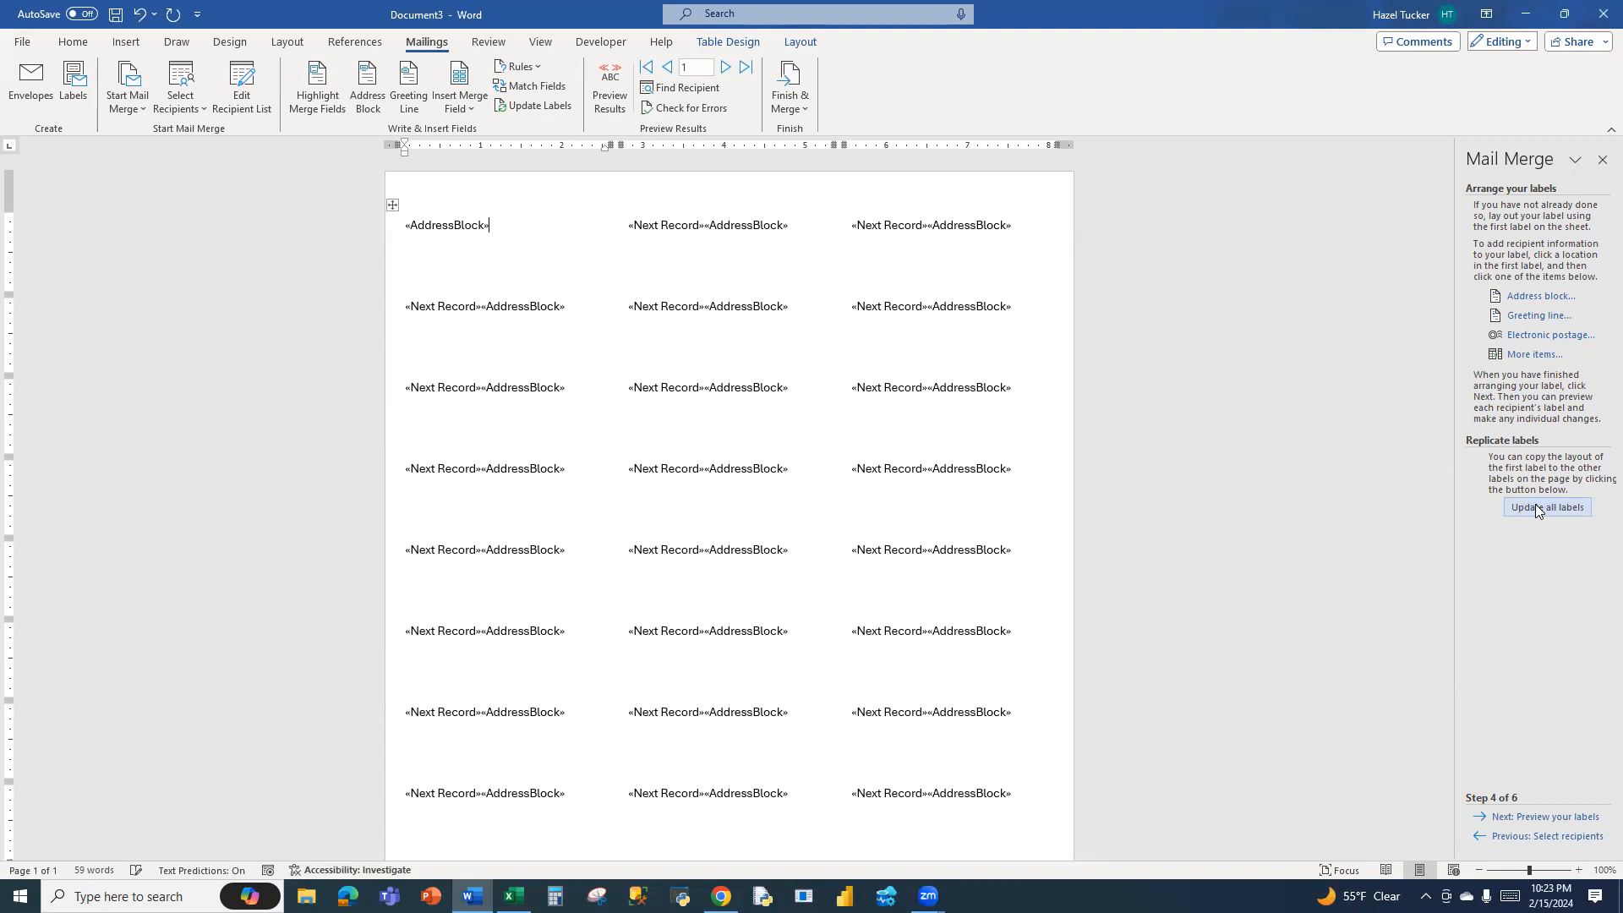
Preview the merged labels, proceed to the Complete the merge stage and look over the page of labels
left_click(1550, 817)
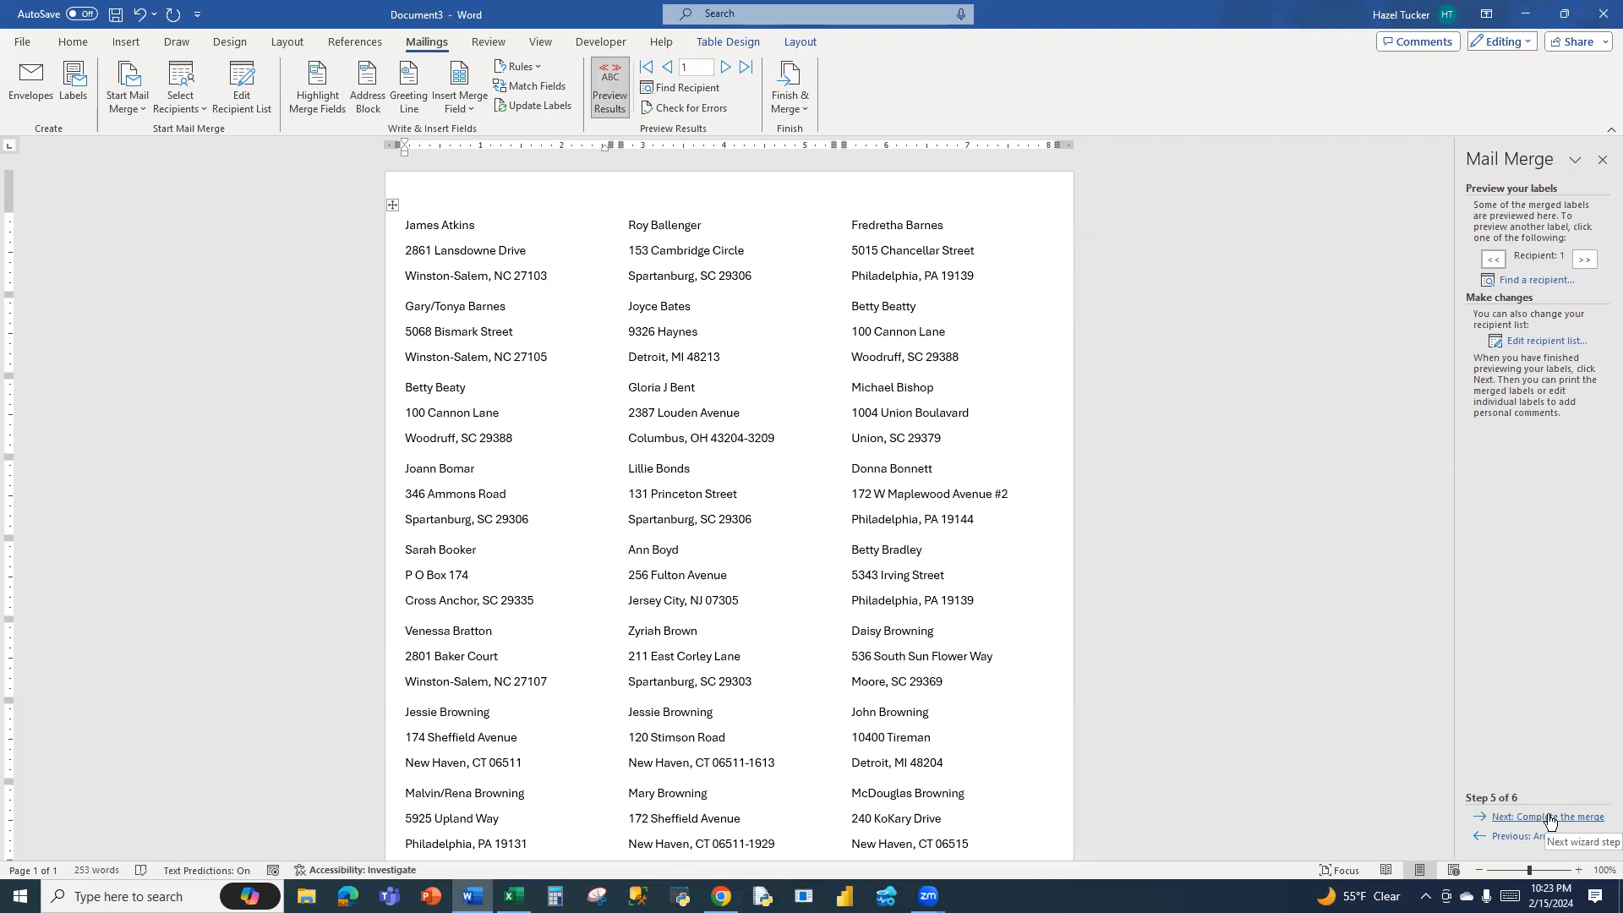
left_click(1550, 818)
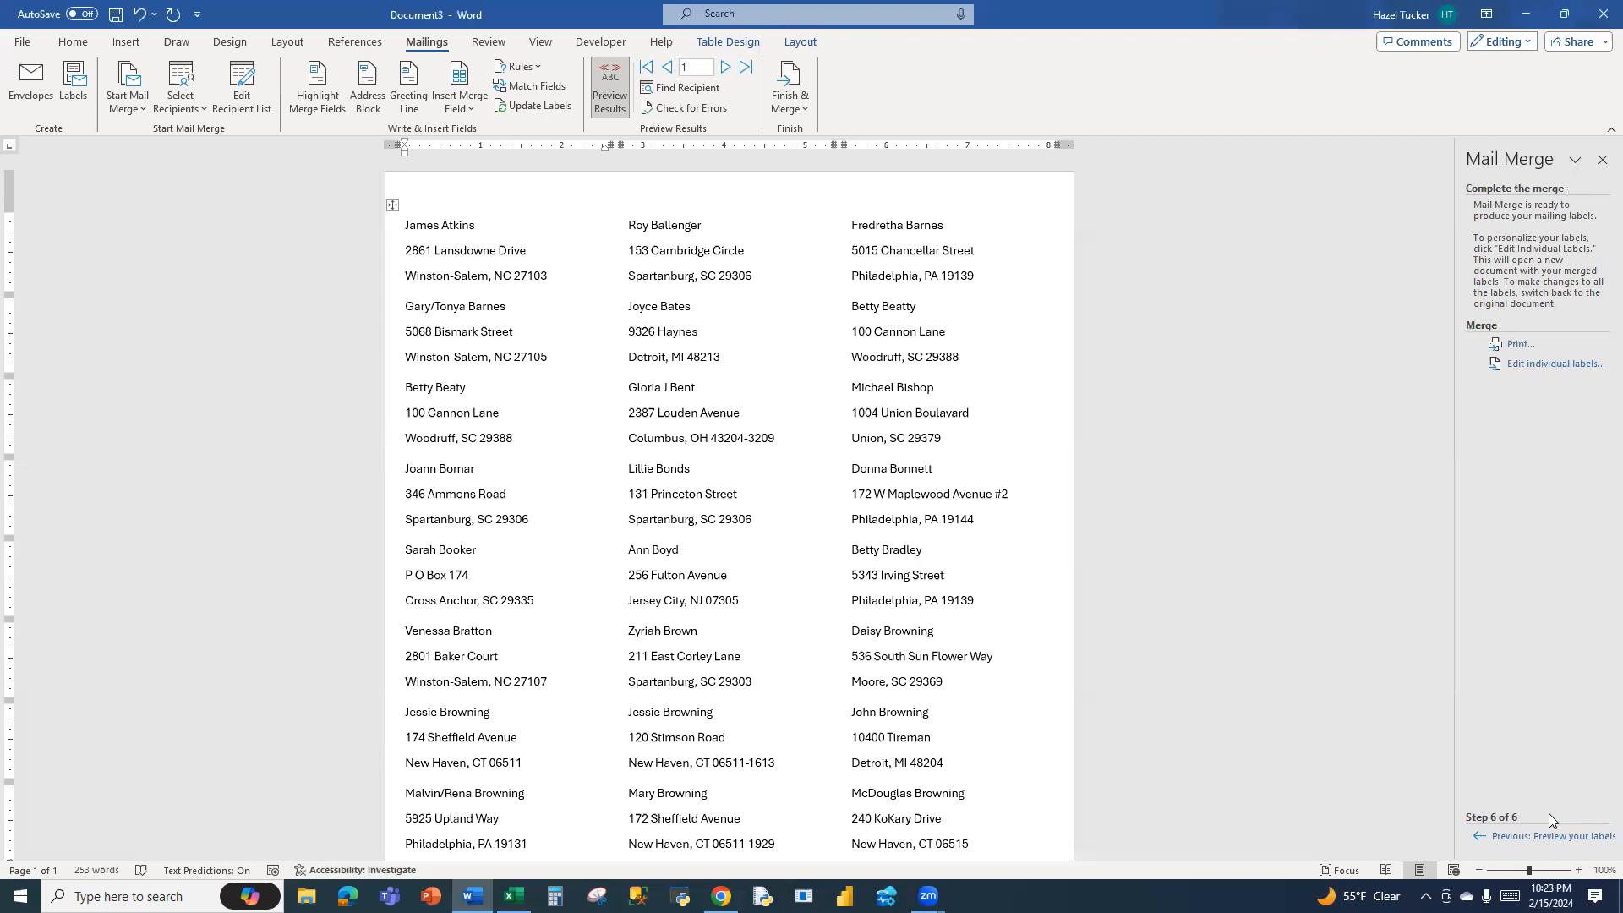
scroll(1172, 692, "down", 3)
scroll(1171, 692, "down", 3)
scroll(1171, 691, "up", 5)
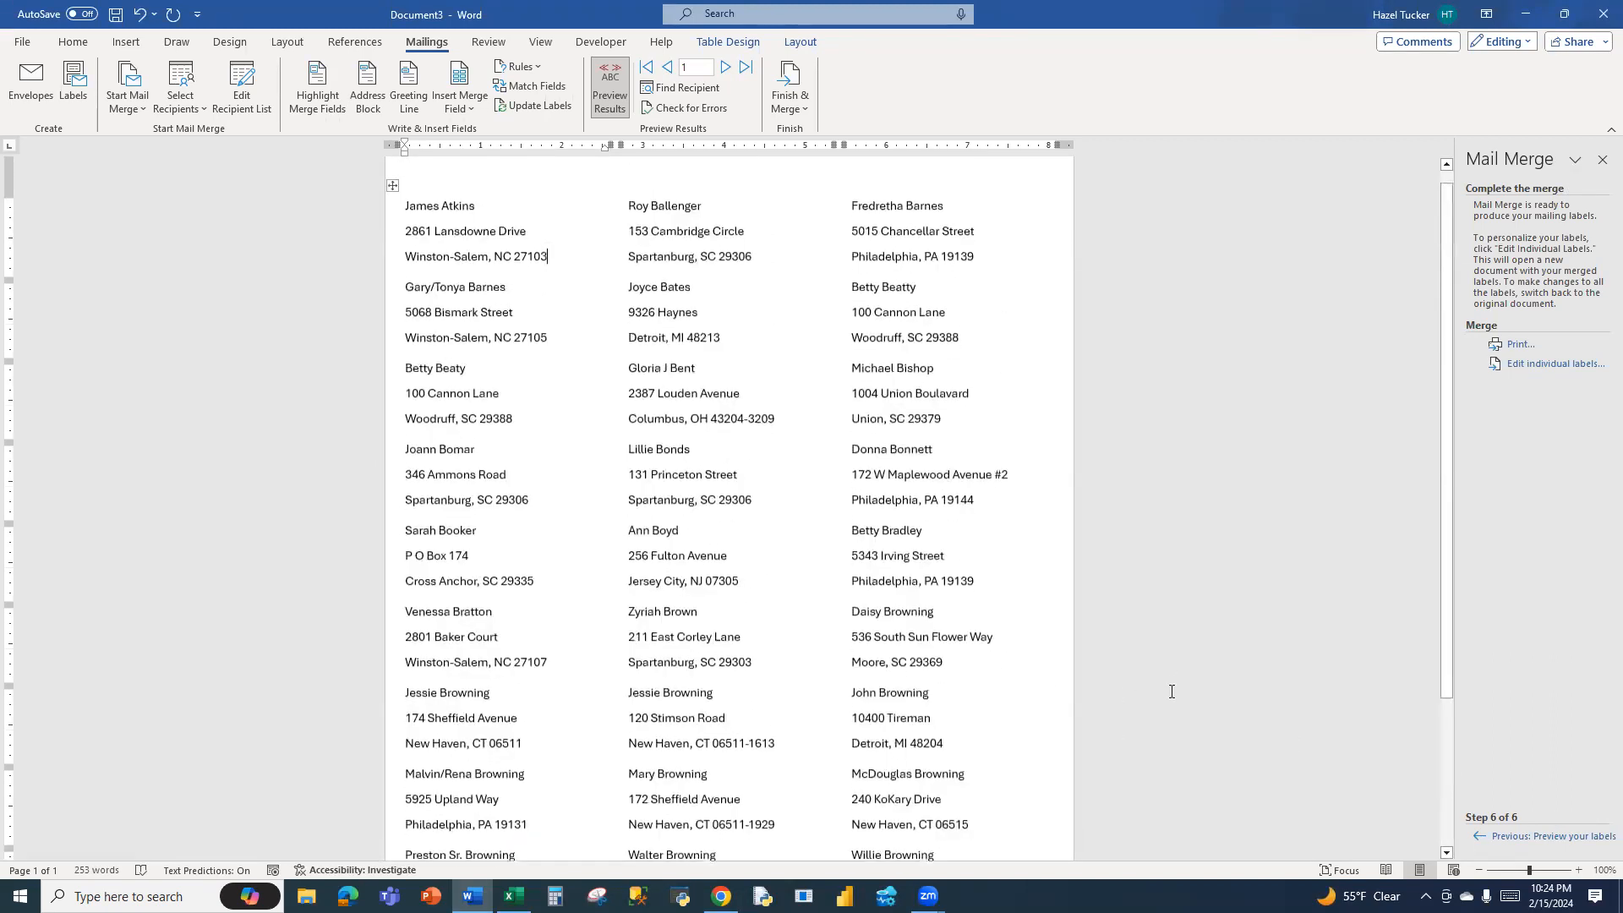
scroll(1171, 692, "down", 5)
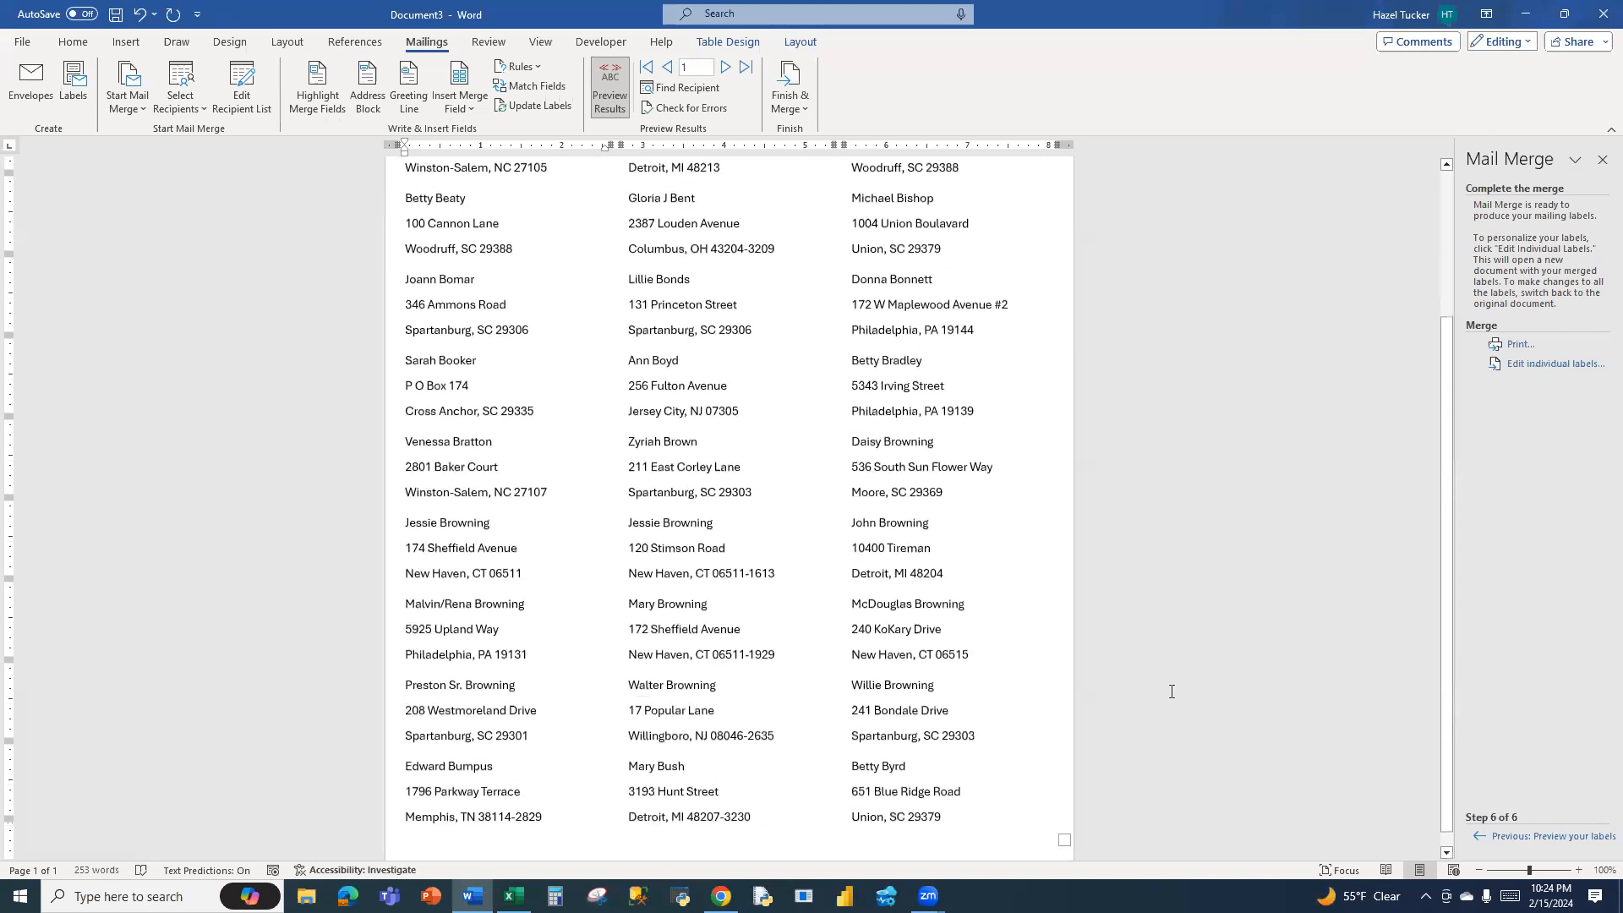
scroll(1172, 691, "up", 5)
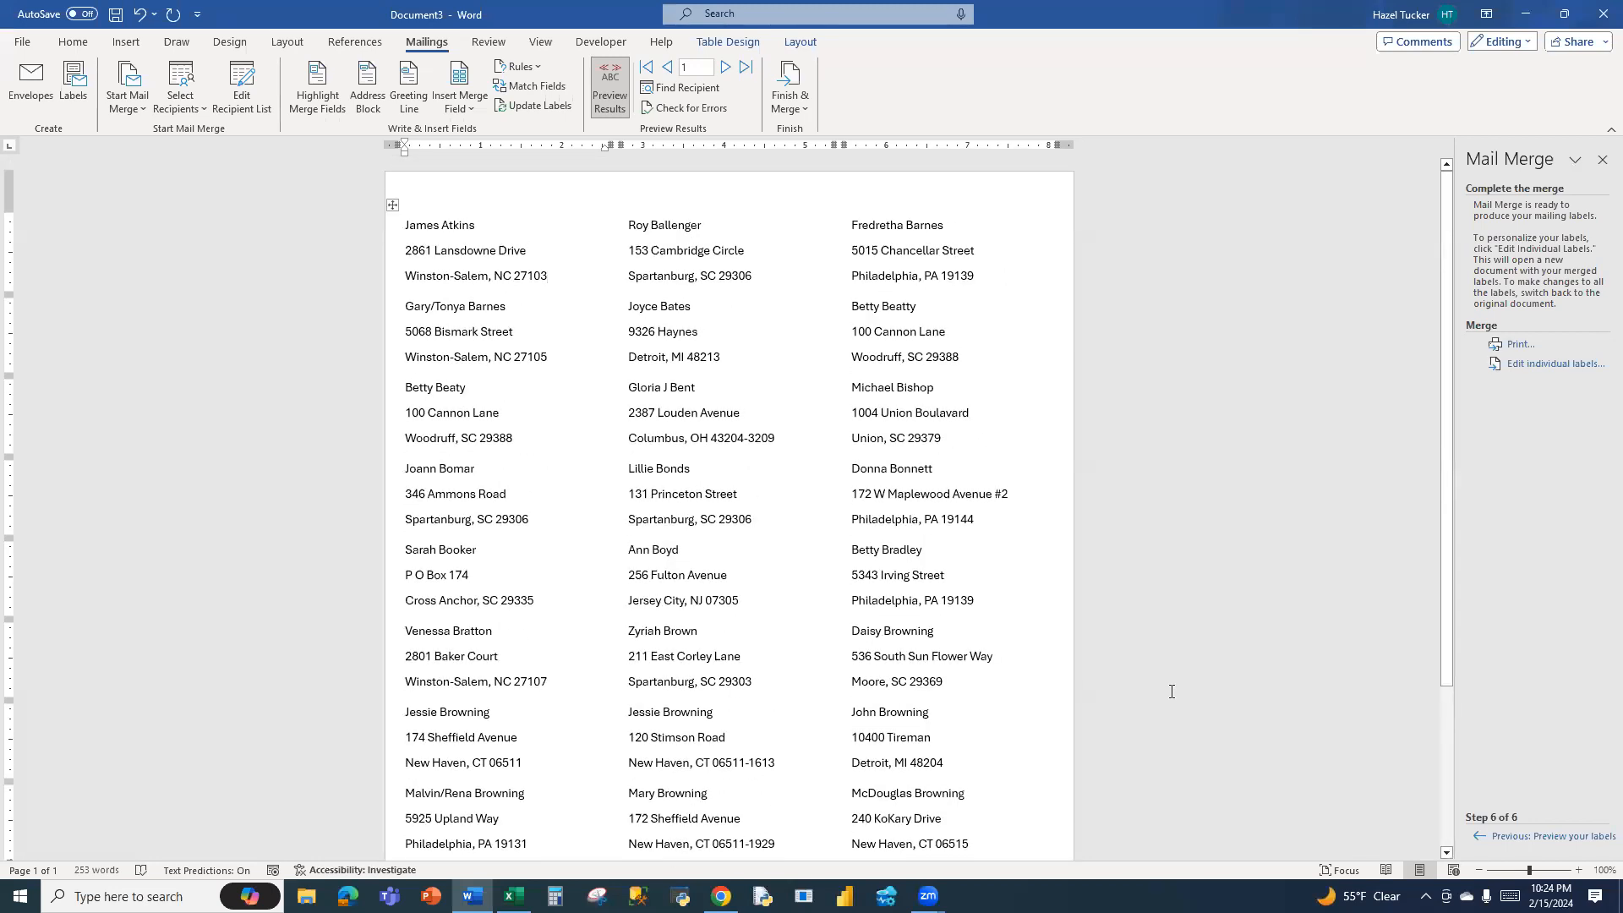
Browse the merged label preview forward to record 4 and return to the first record
left_click(723, 68)
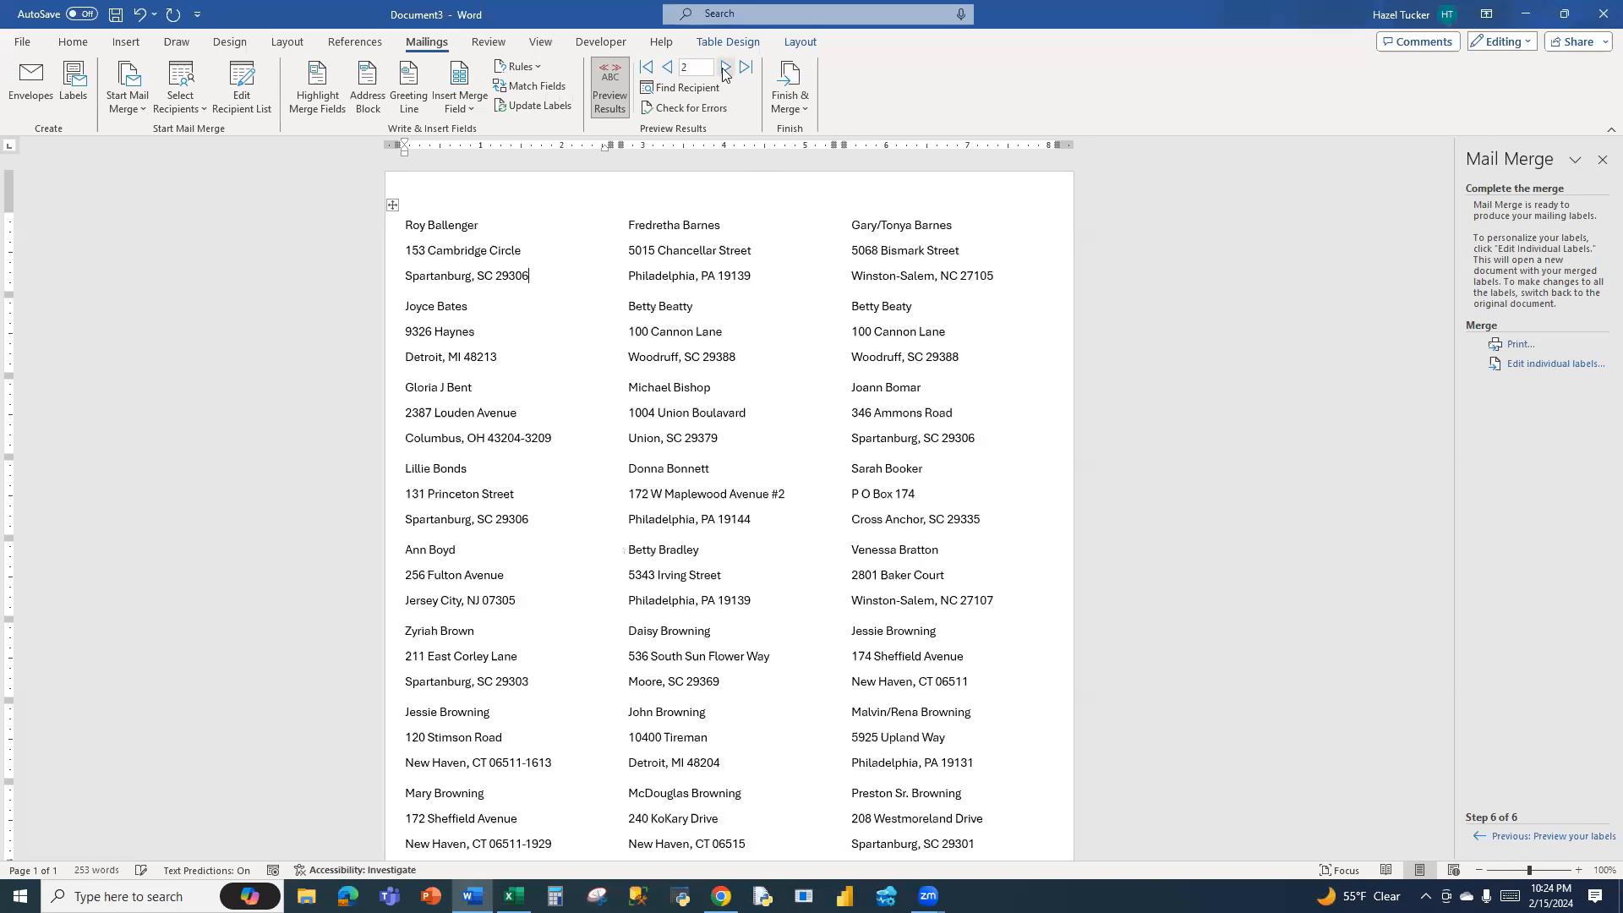
left_click(722, 70)
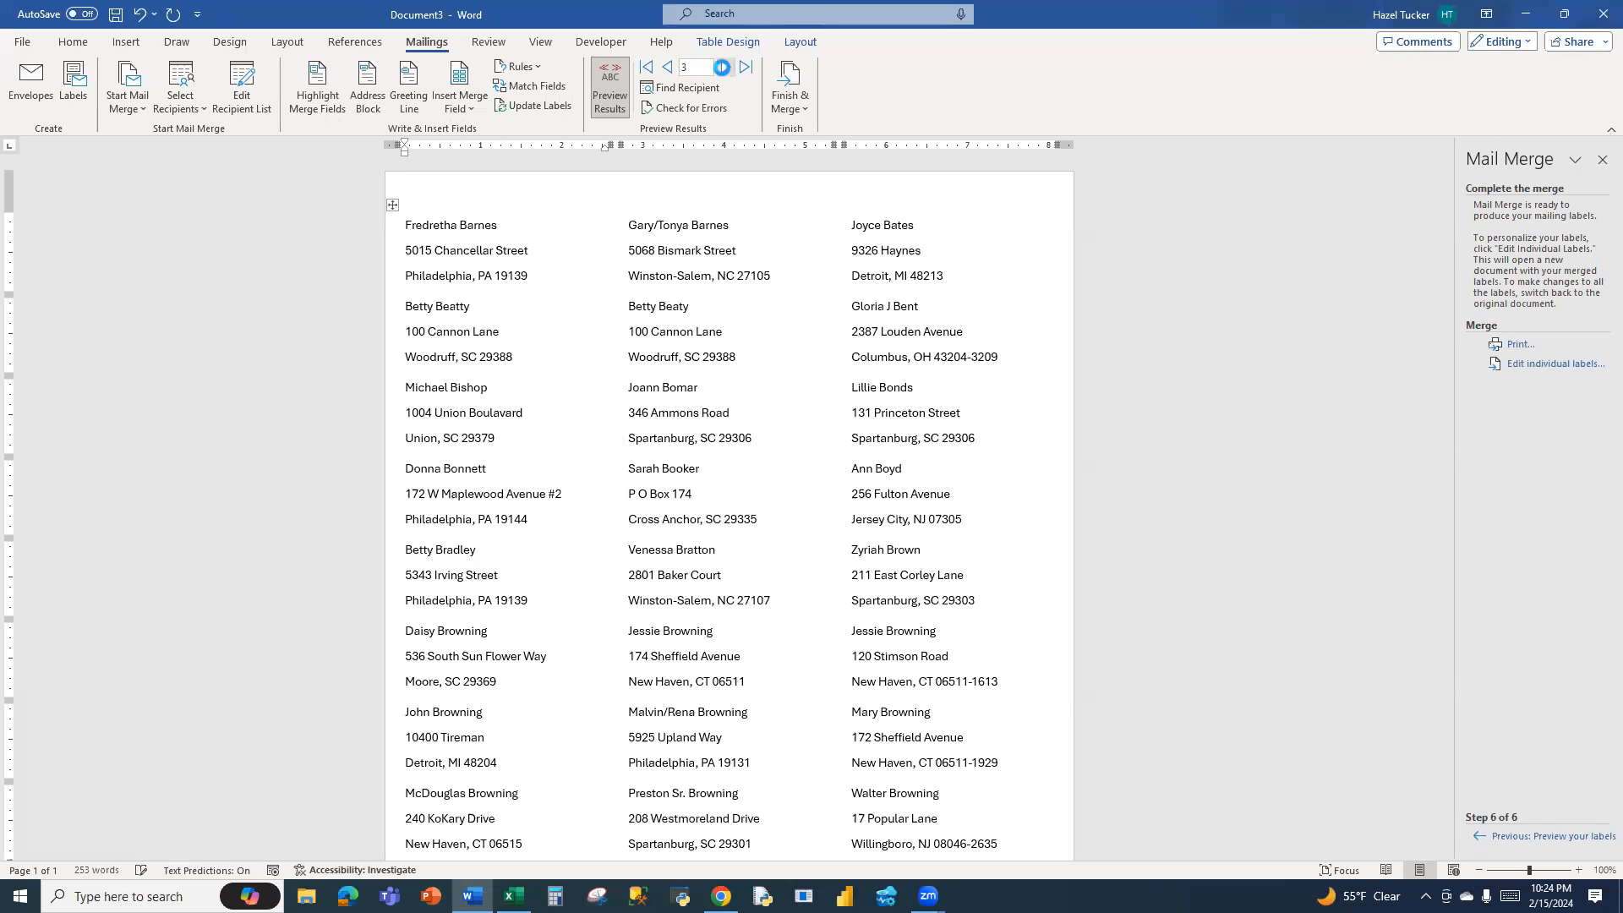
left_click(723, 68)
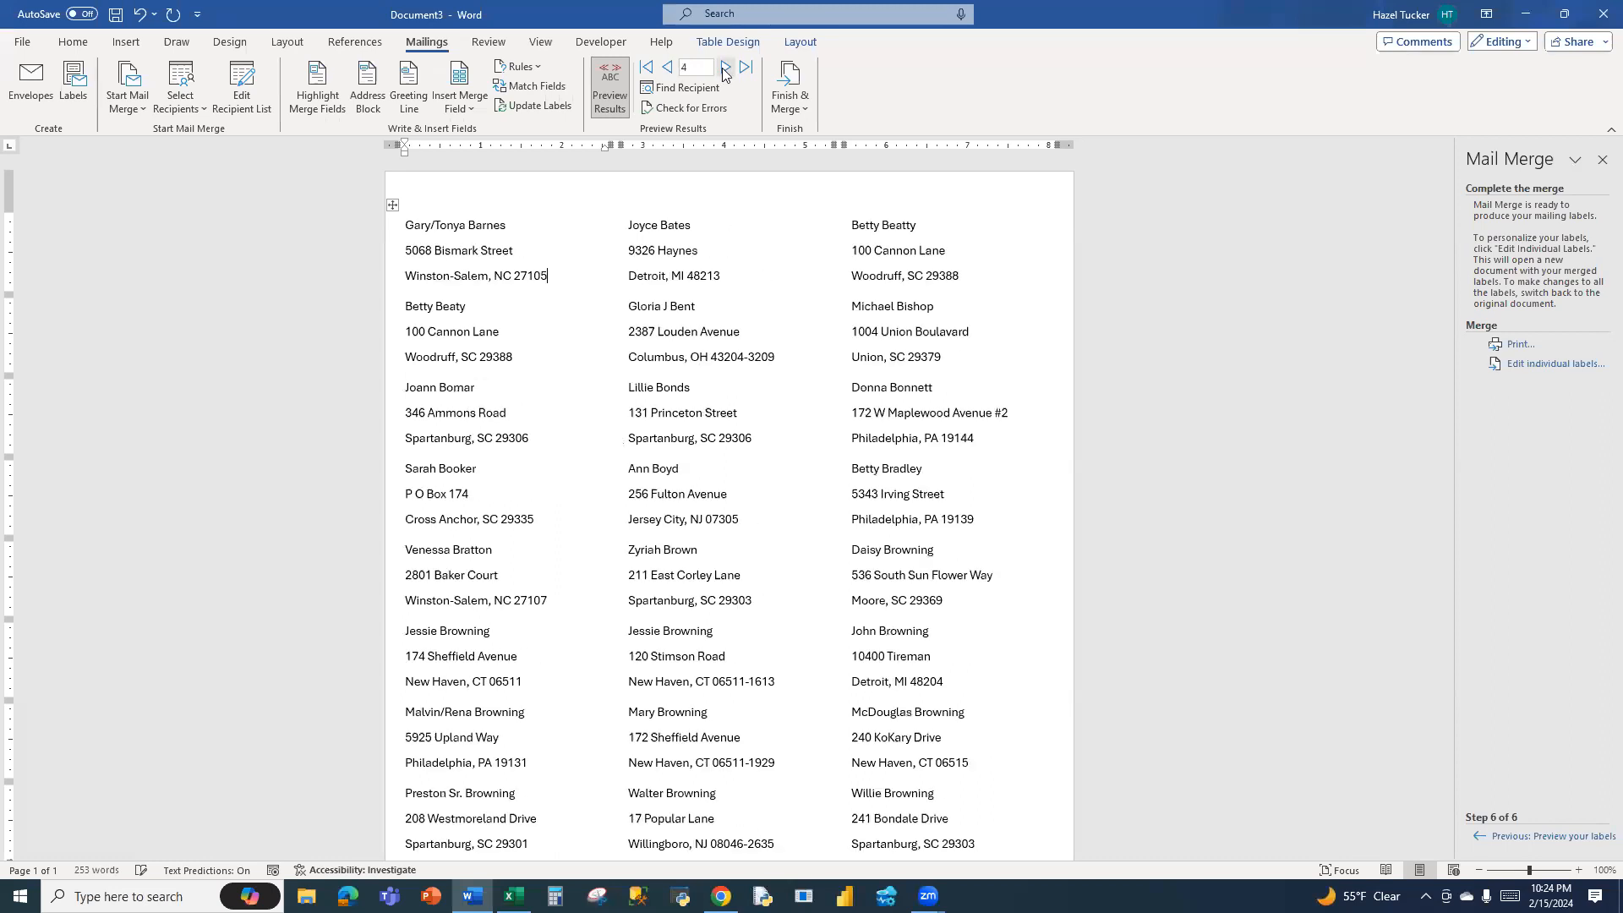
left_click(669, 68)
left_click(669, 67)
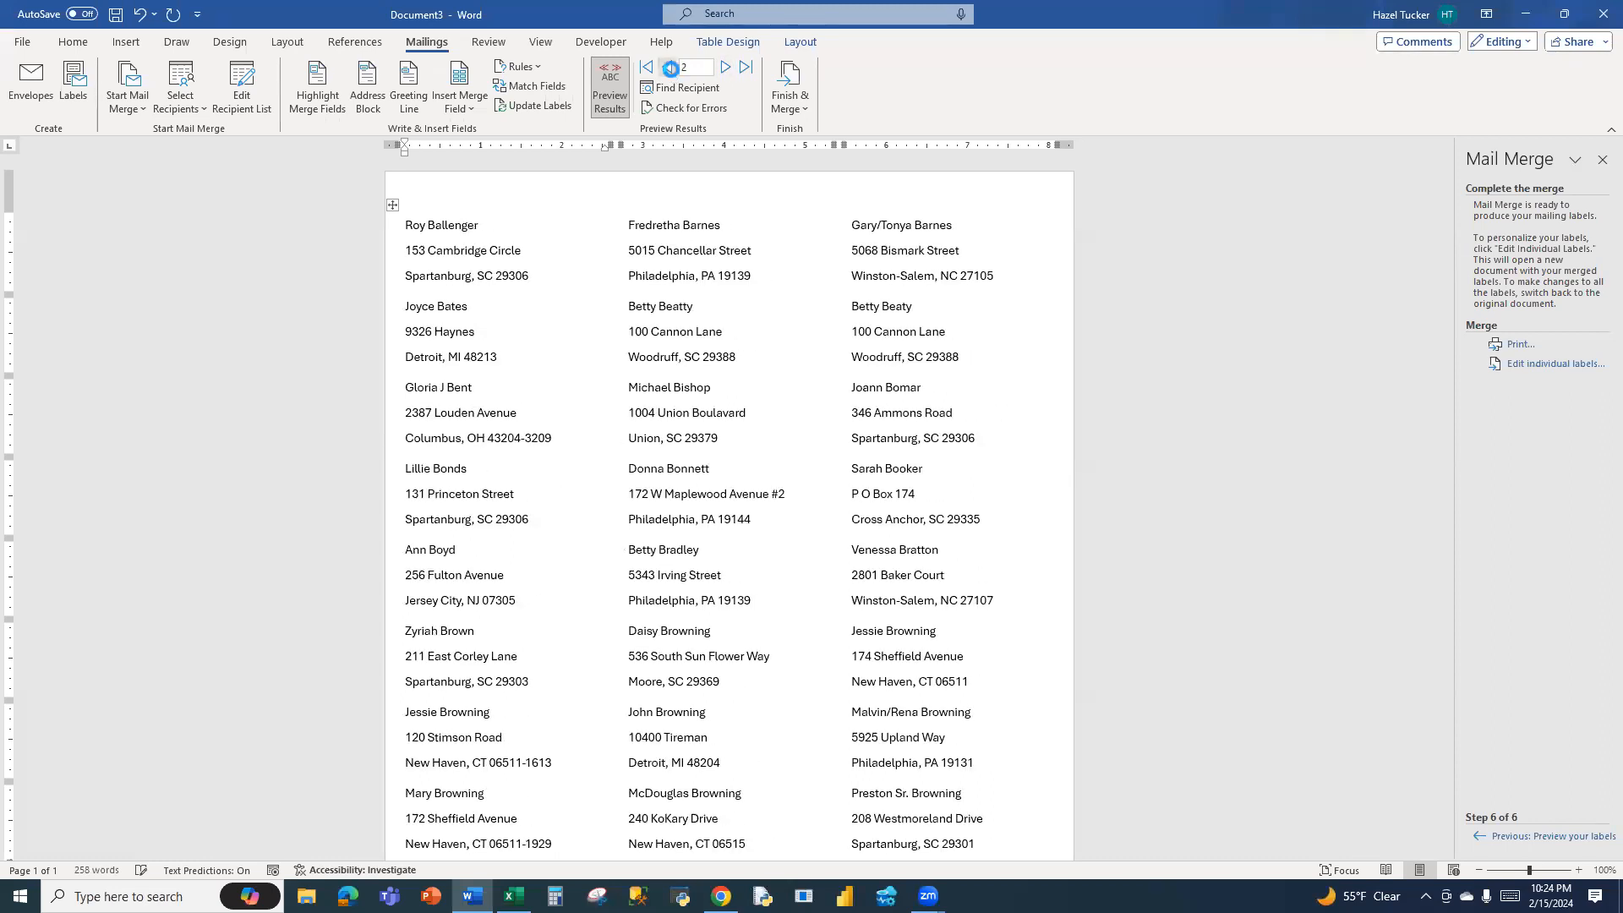
left_click(668, 68)
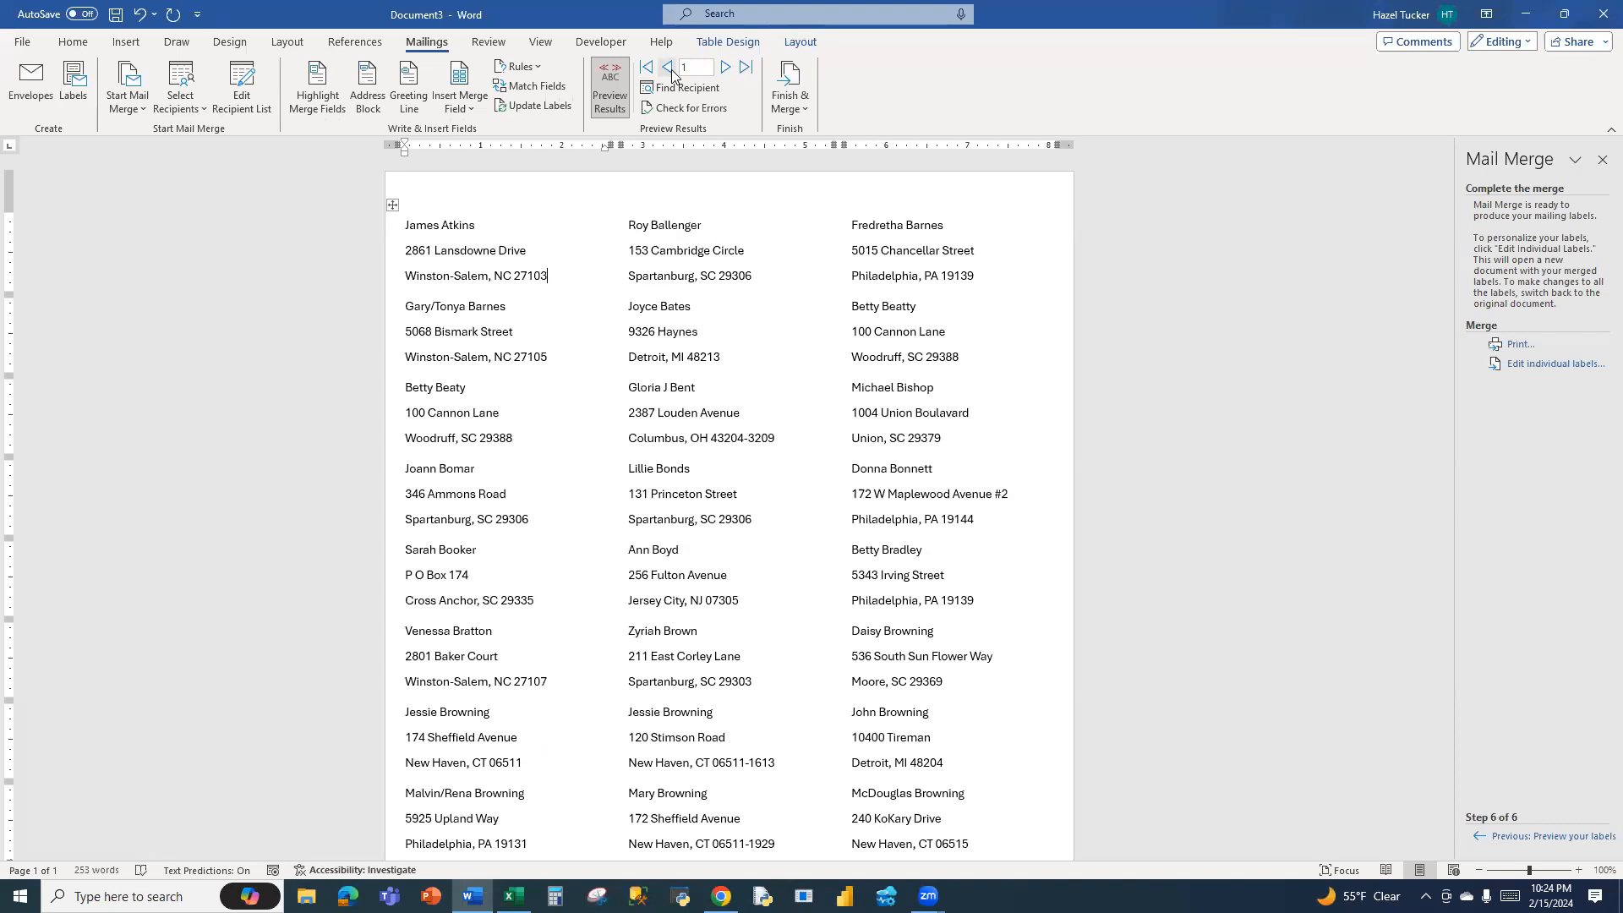
Merge all records into a new document of individual labels and look over its pages
left_click(804, 106)
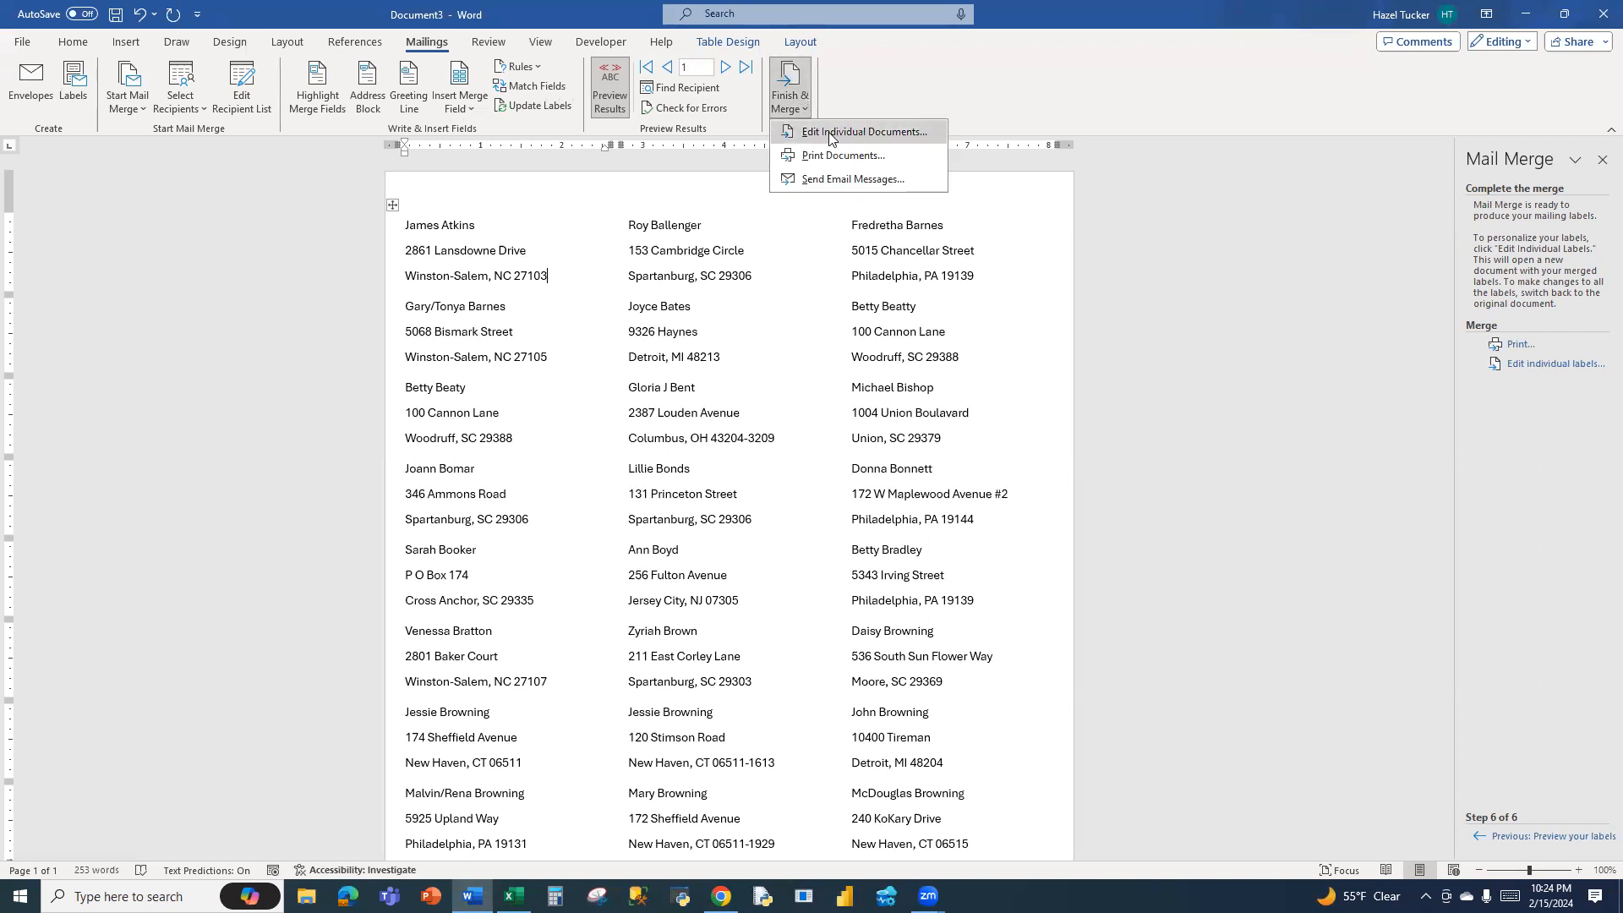
left_click(831, 135)
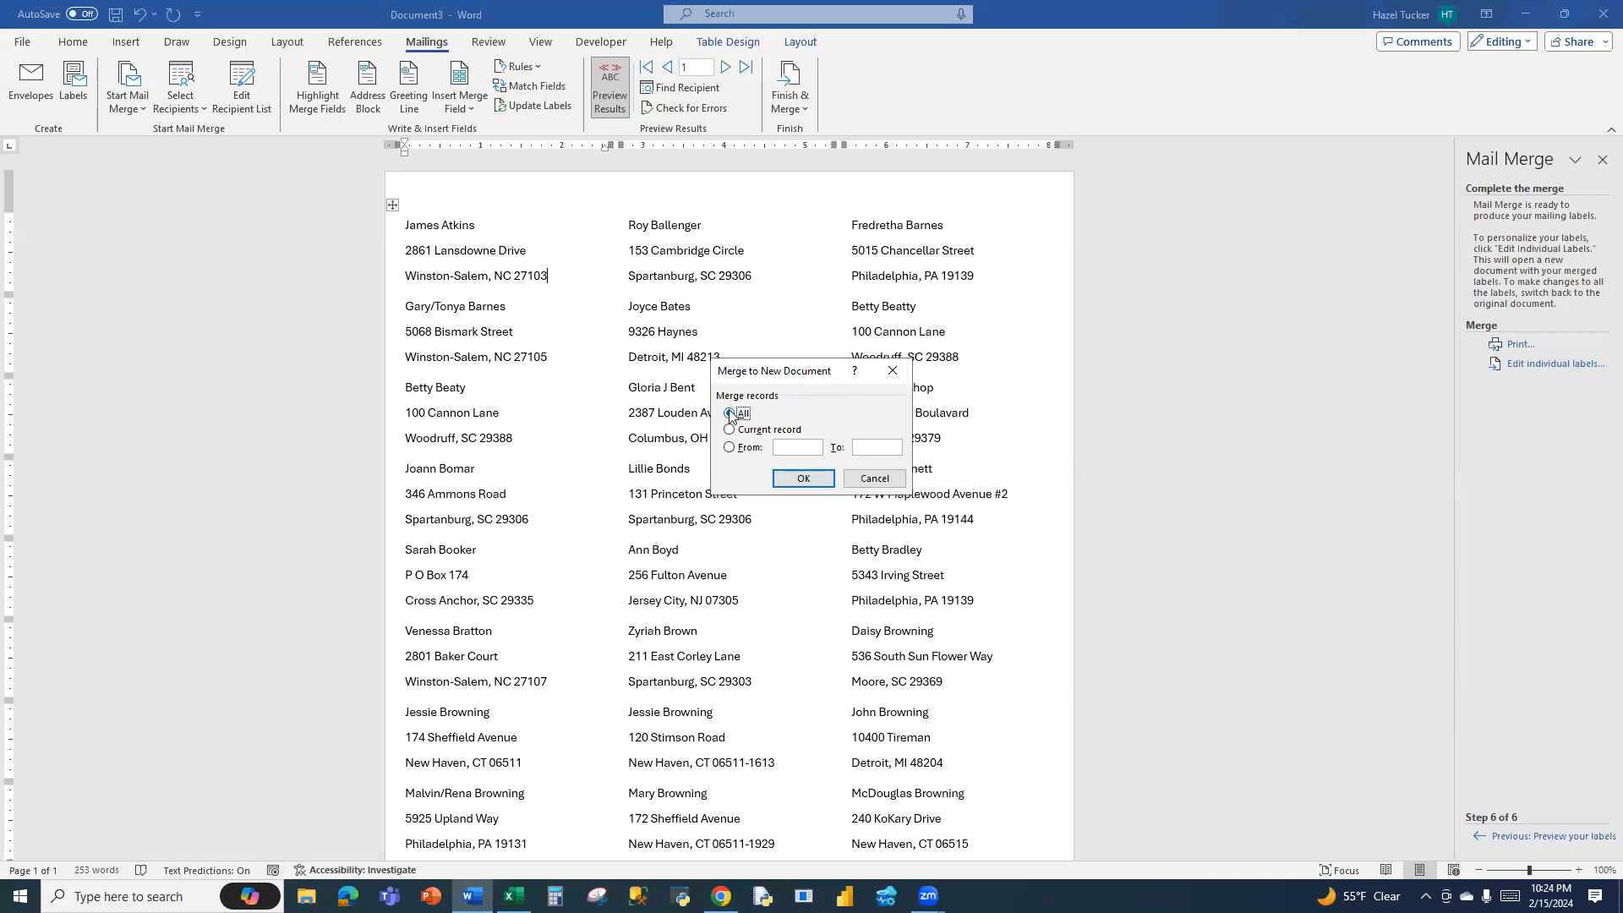
left_click(803, 478)
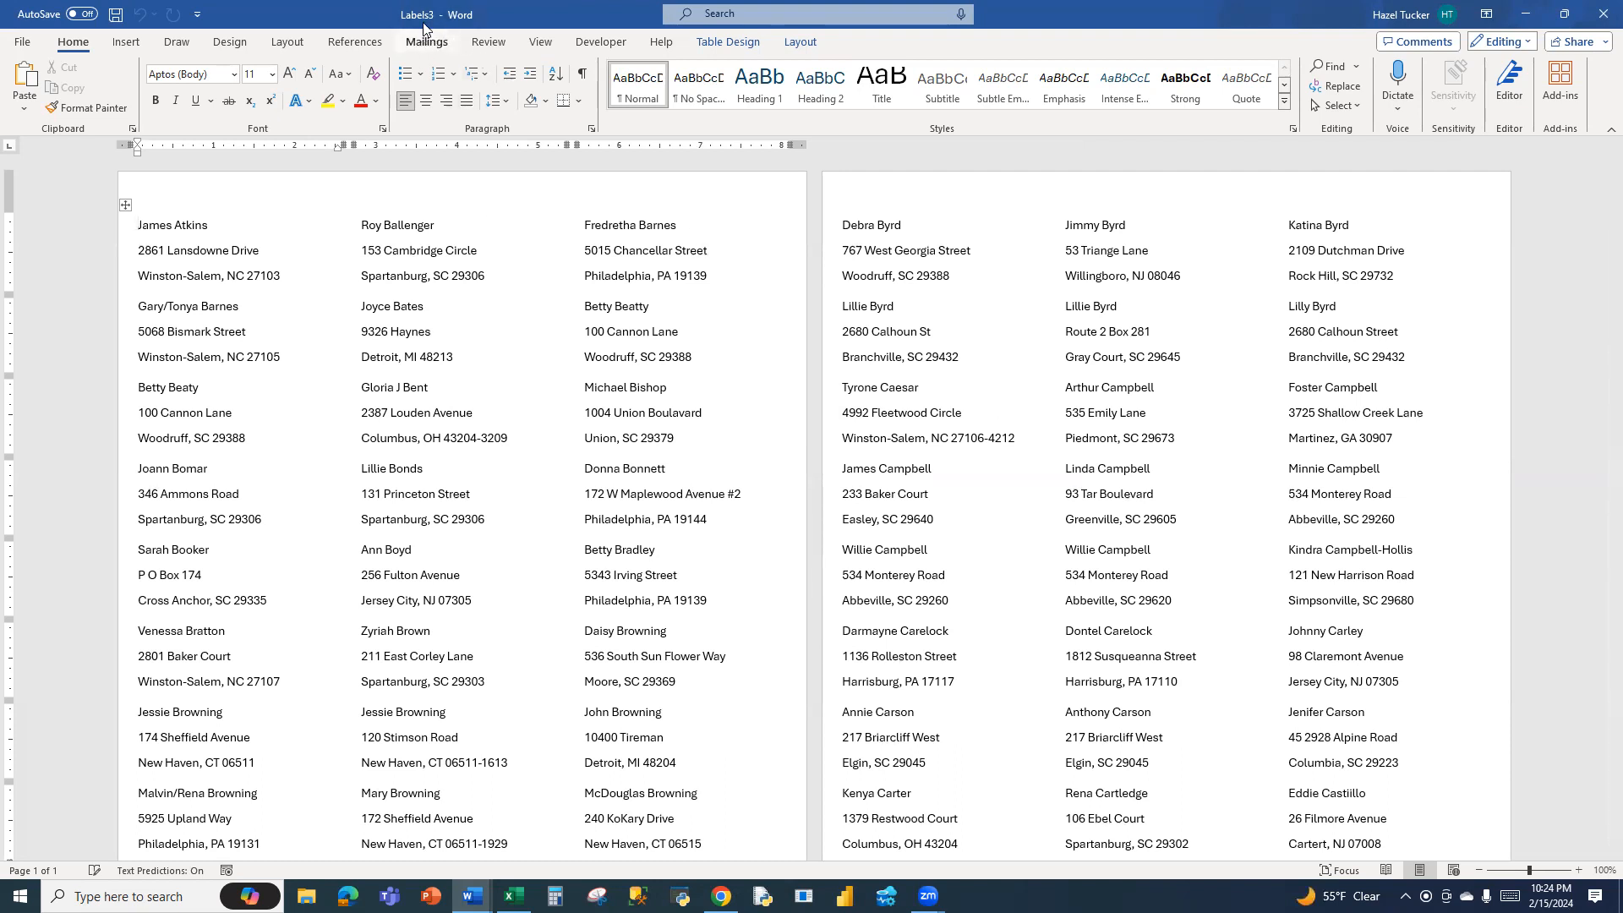
scroll(1105, 504, "down", 4)
scroll(1106, 504, "down", 5)
scroll(1106, 504, "up", 10)
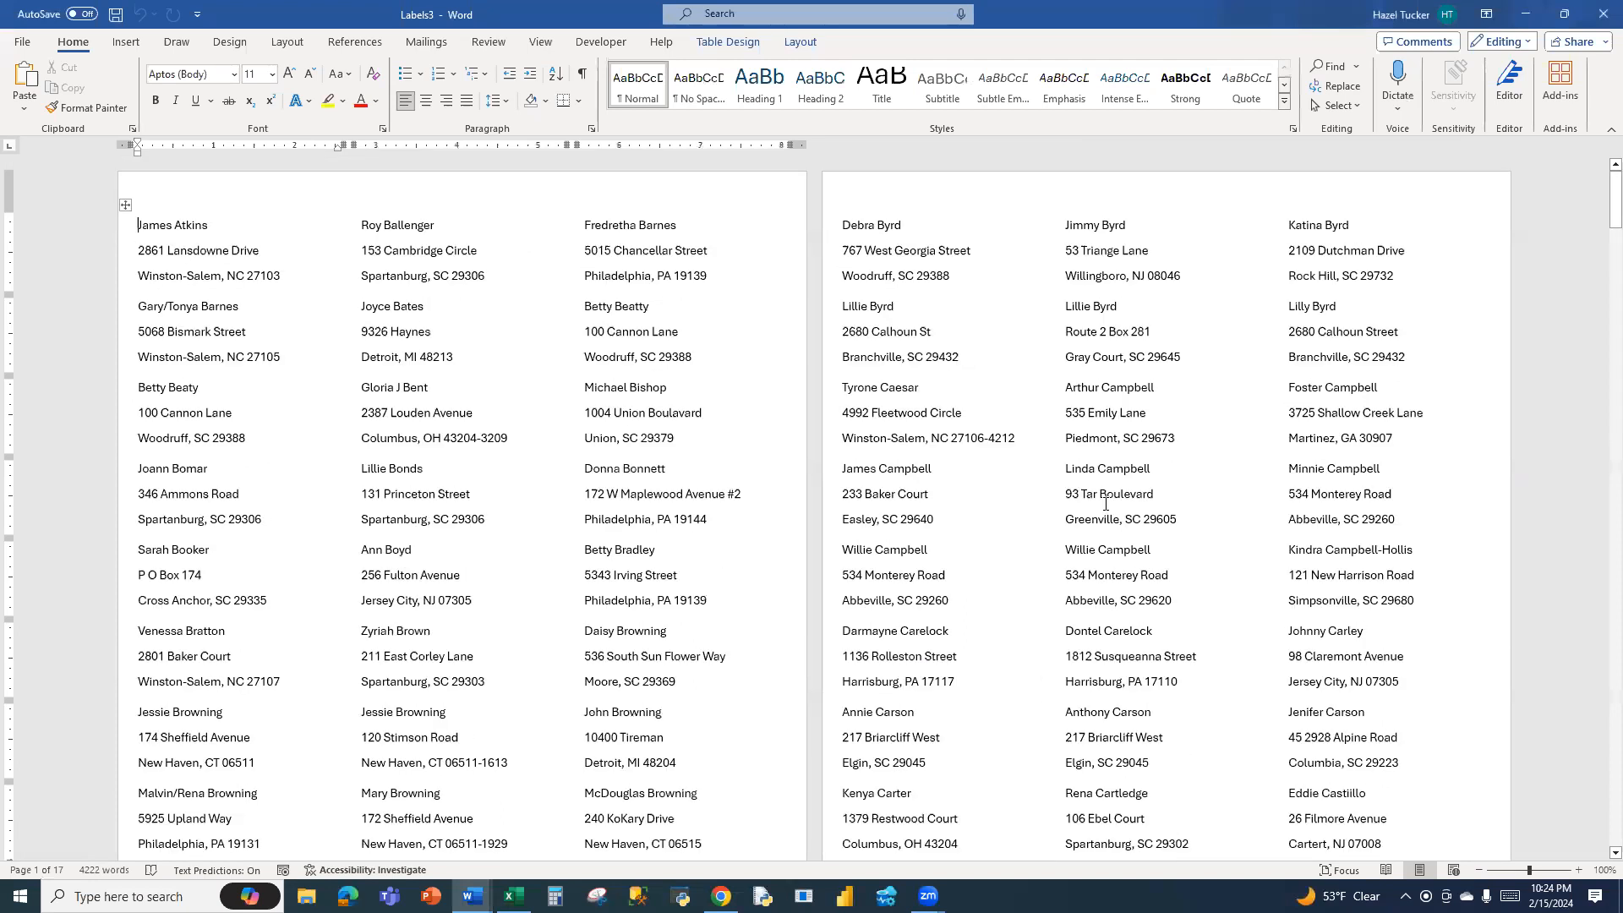
Save the merged labels document in the Downloads folder as Rice Family Labels.docx
left_click(23, 43)
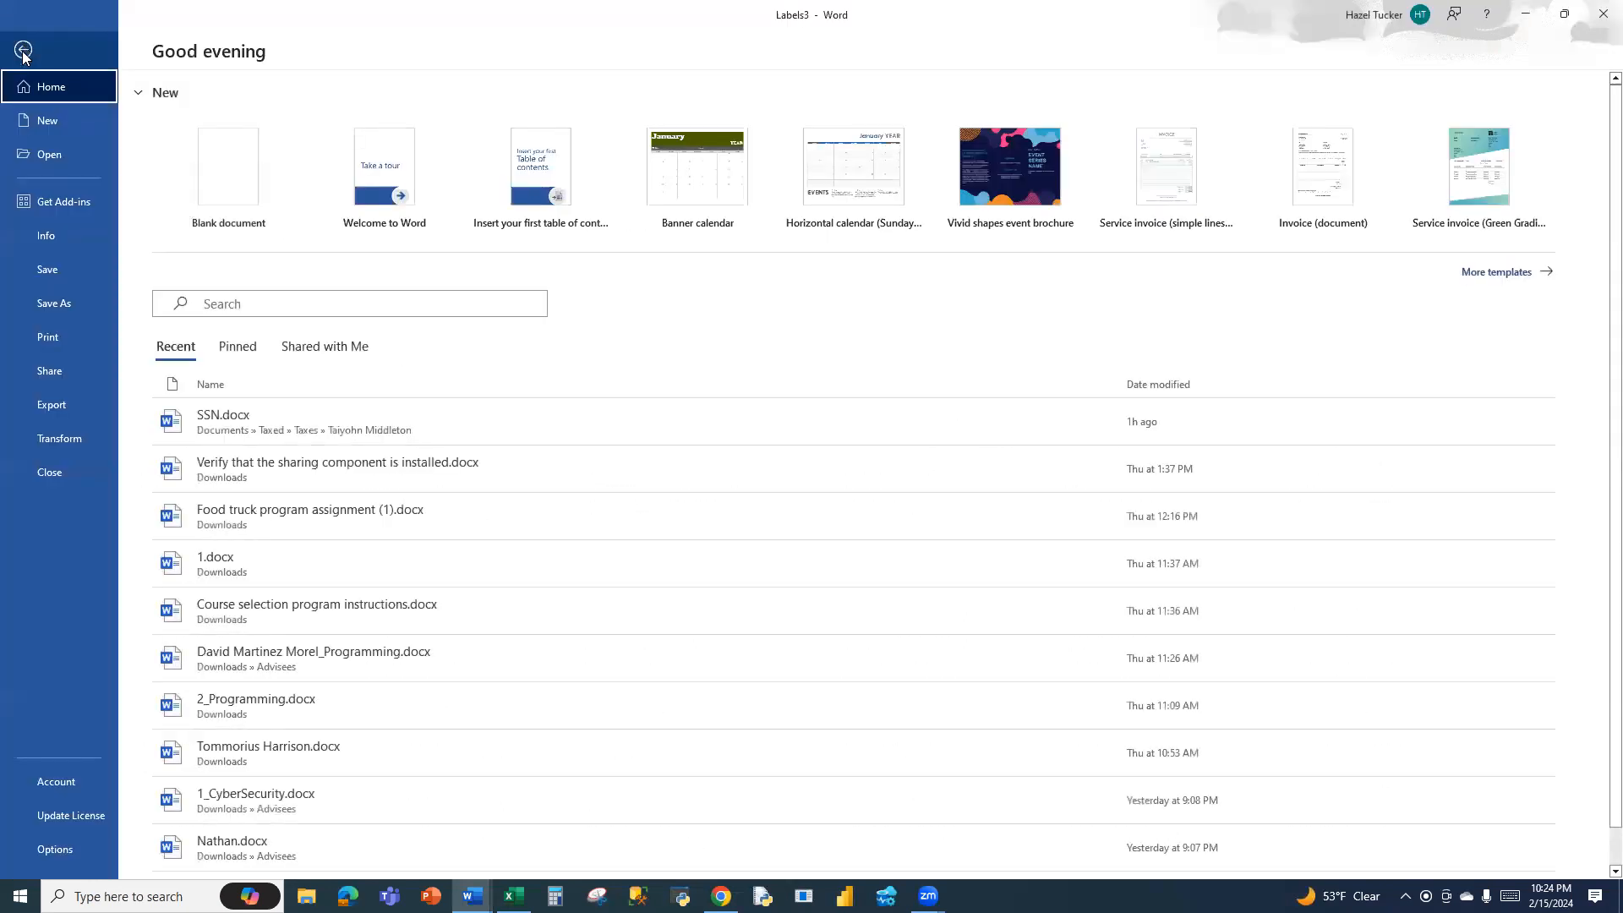
left_click(54, 303)
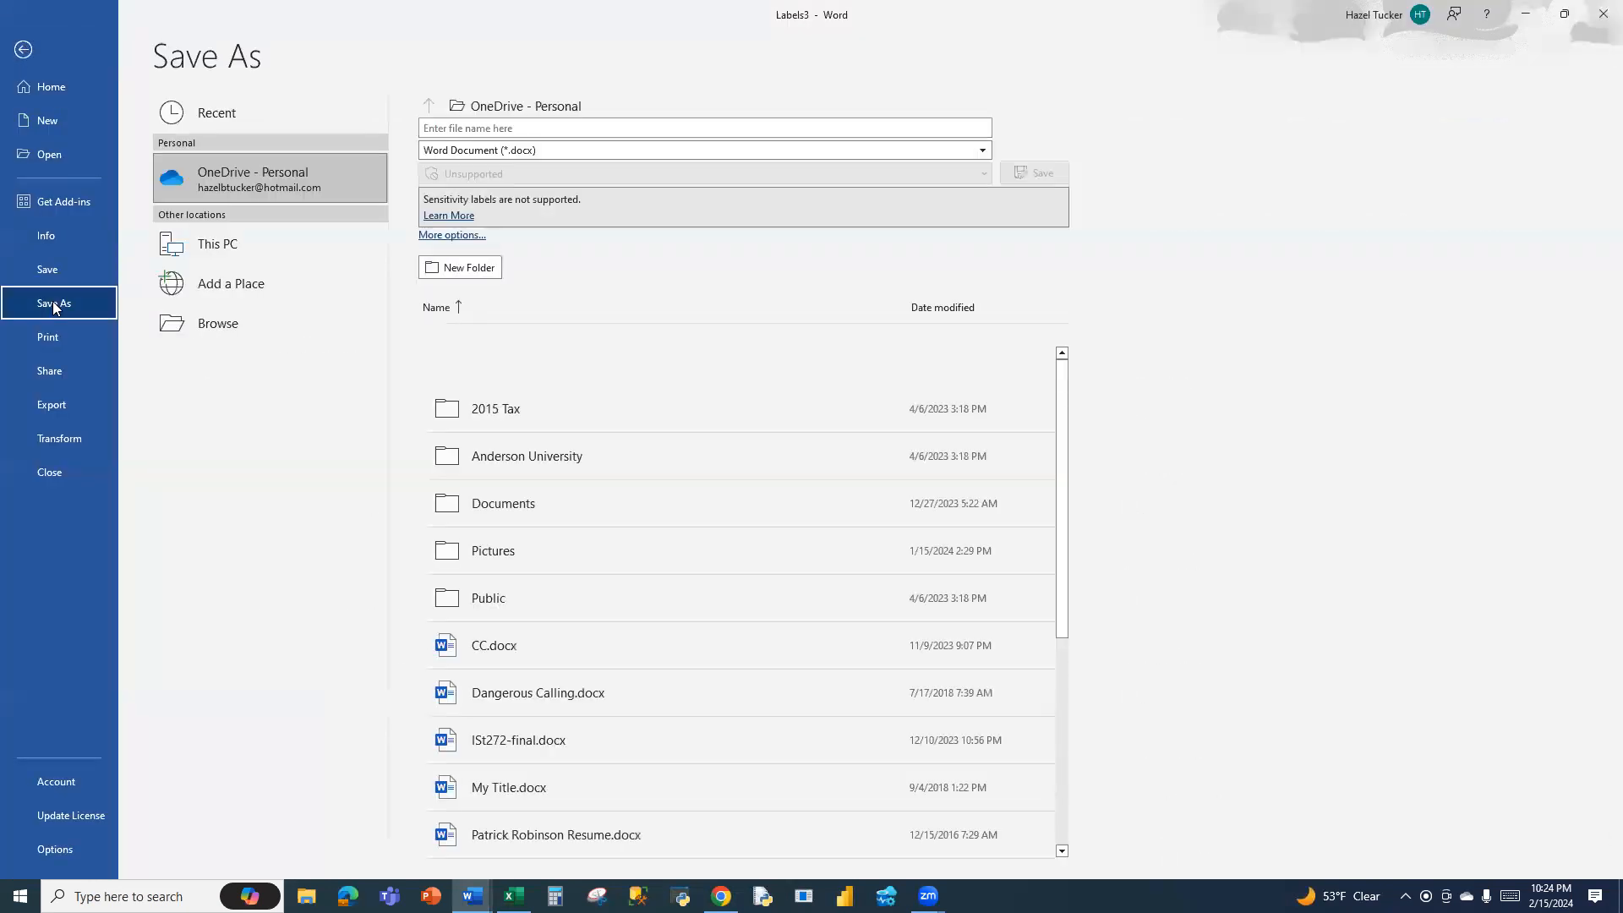
left_click(185, 323)
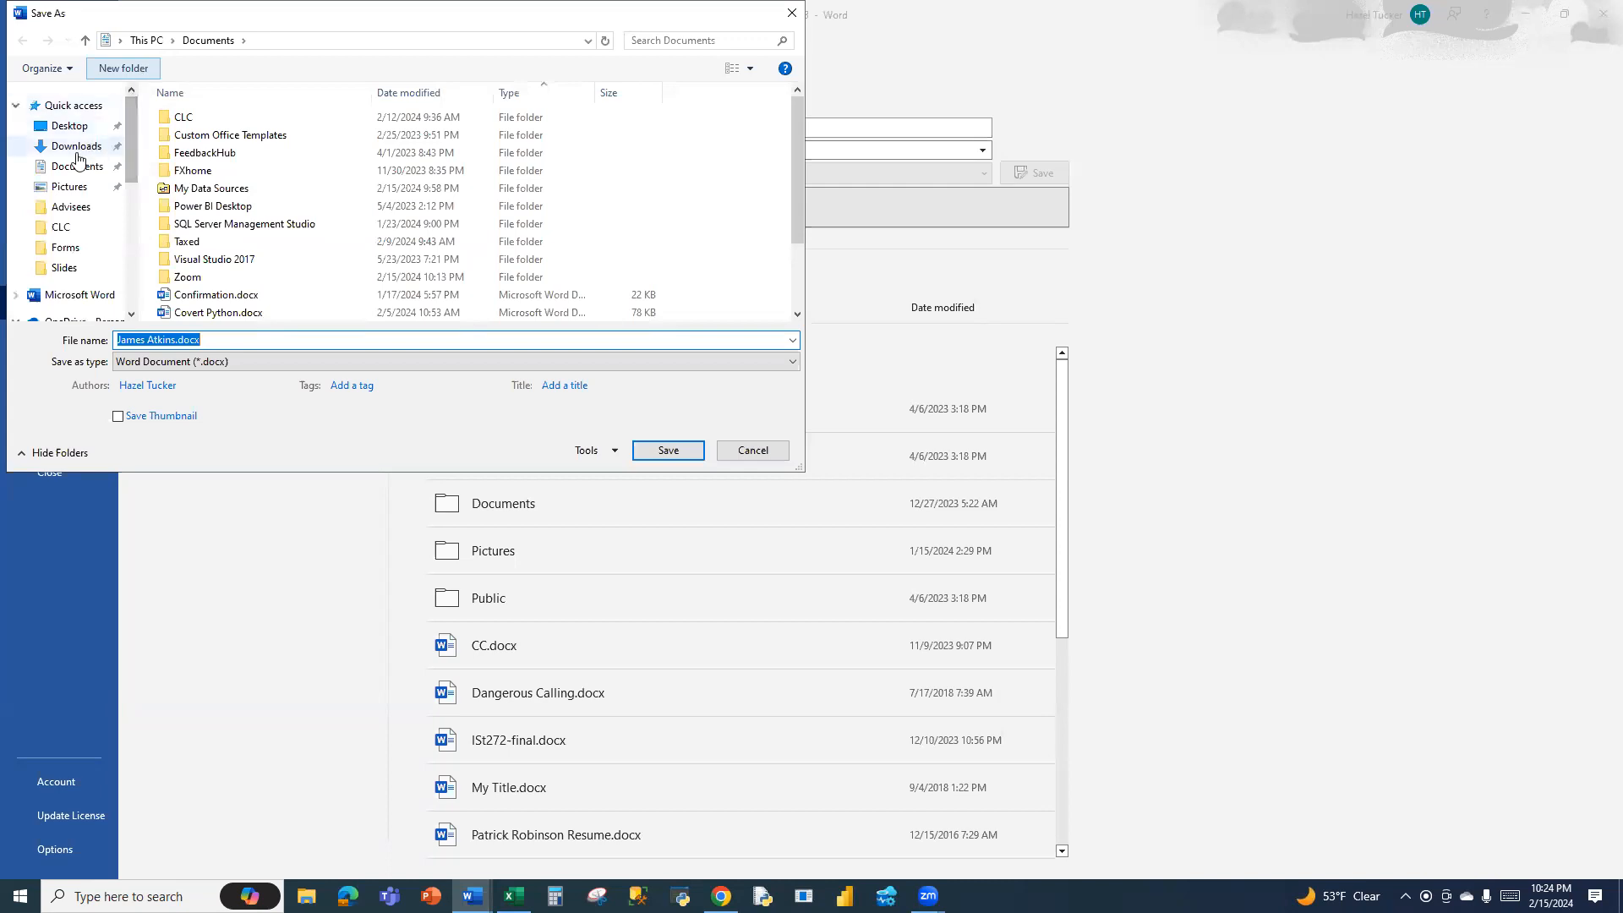
left_click_drag(130, 163, 139, 275)
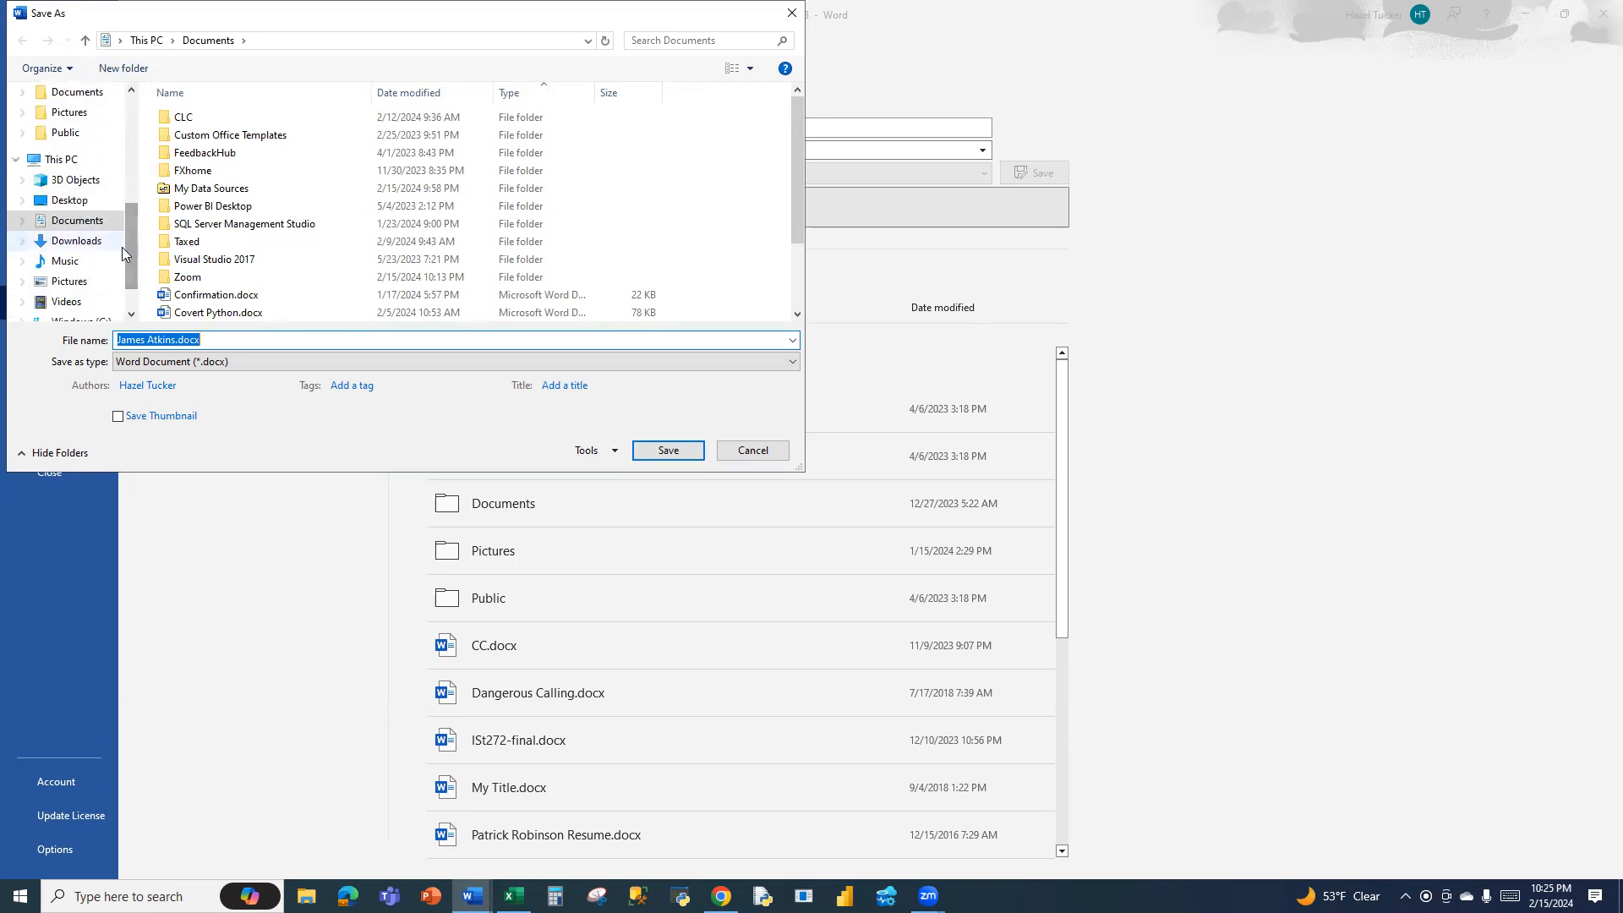
left_click(93, 242)
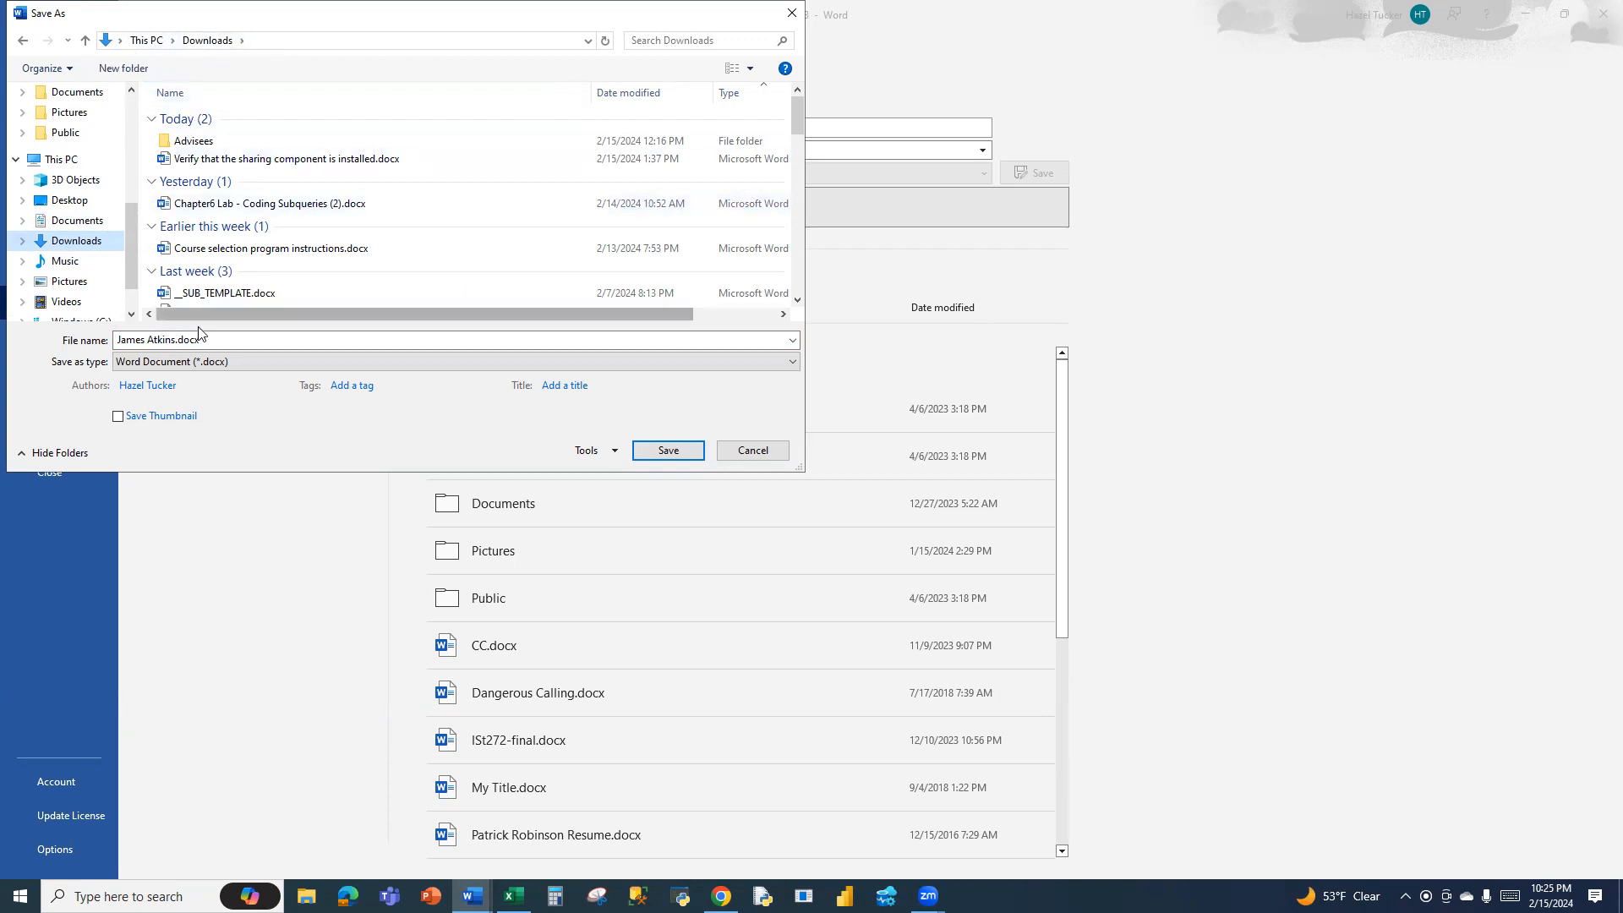
left_click(177, 338)
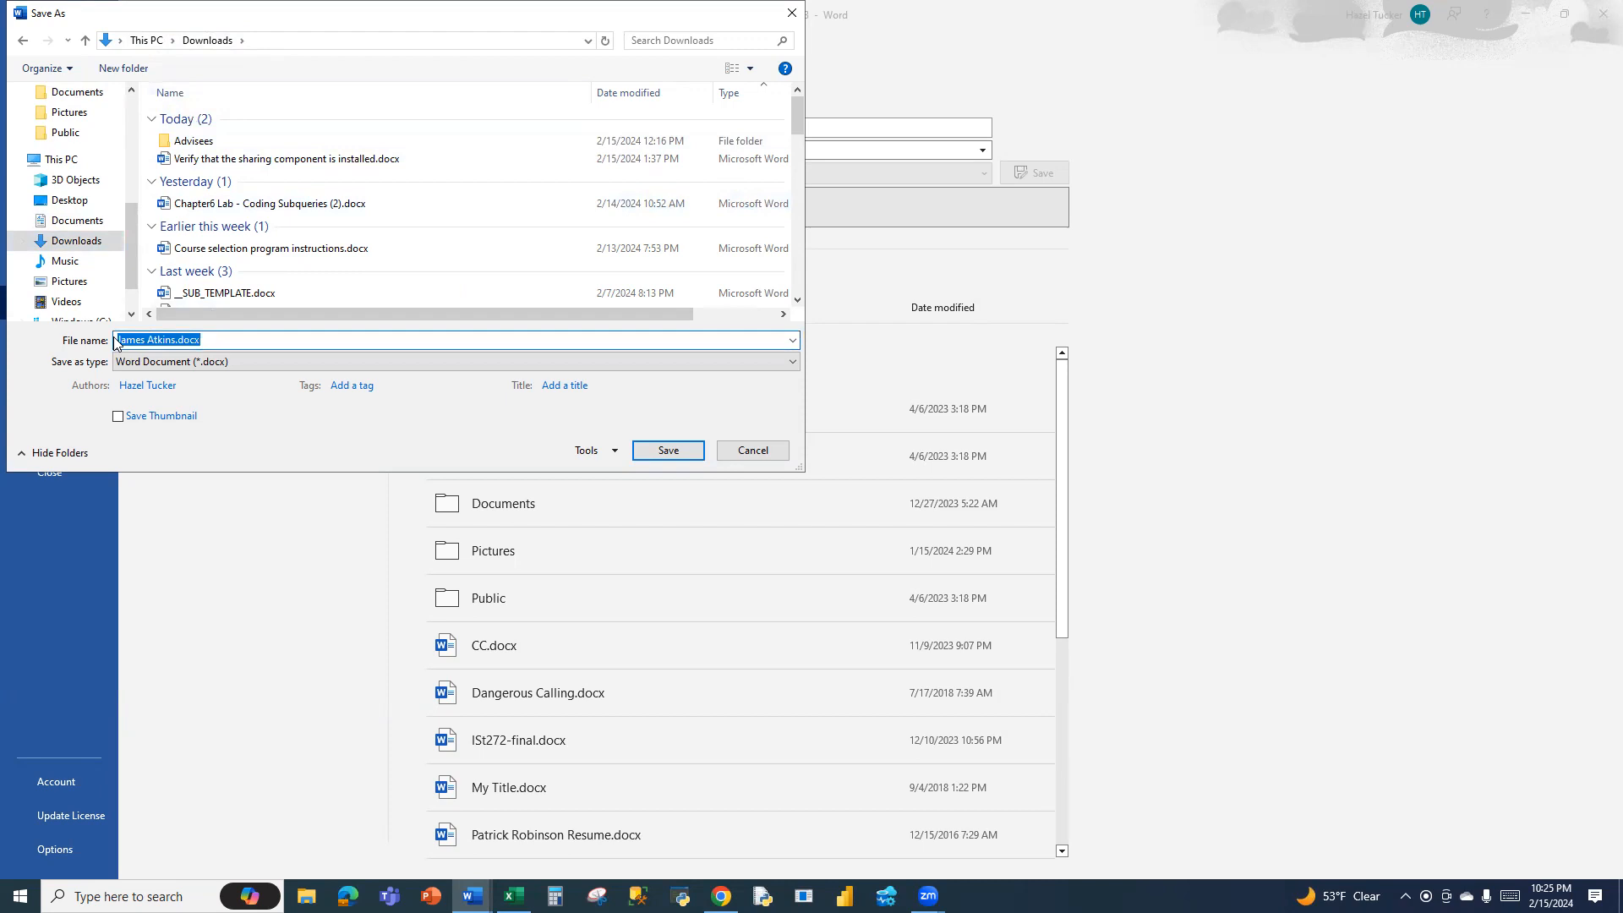
type("Rice Family Labels")
left_click(670, 450)
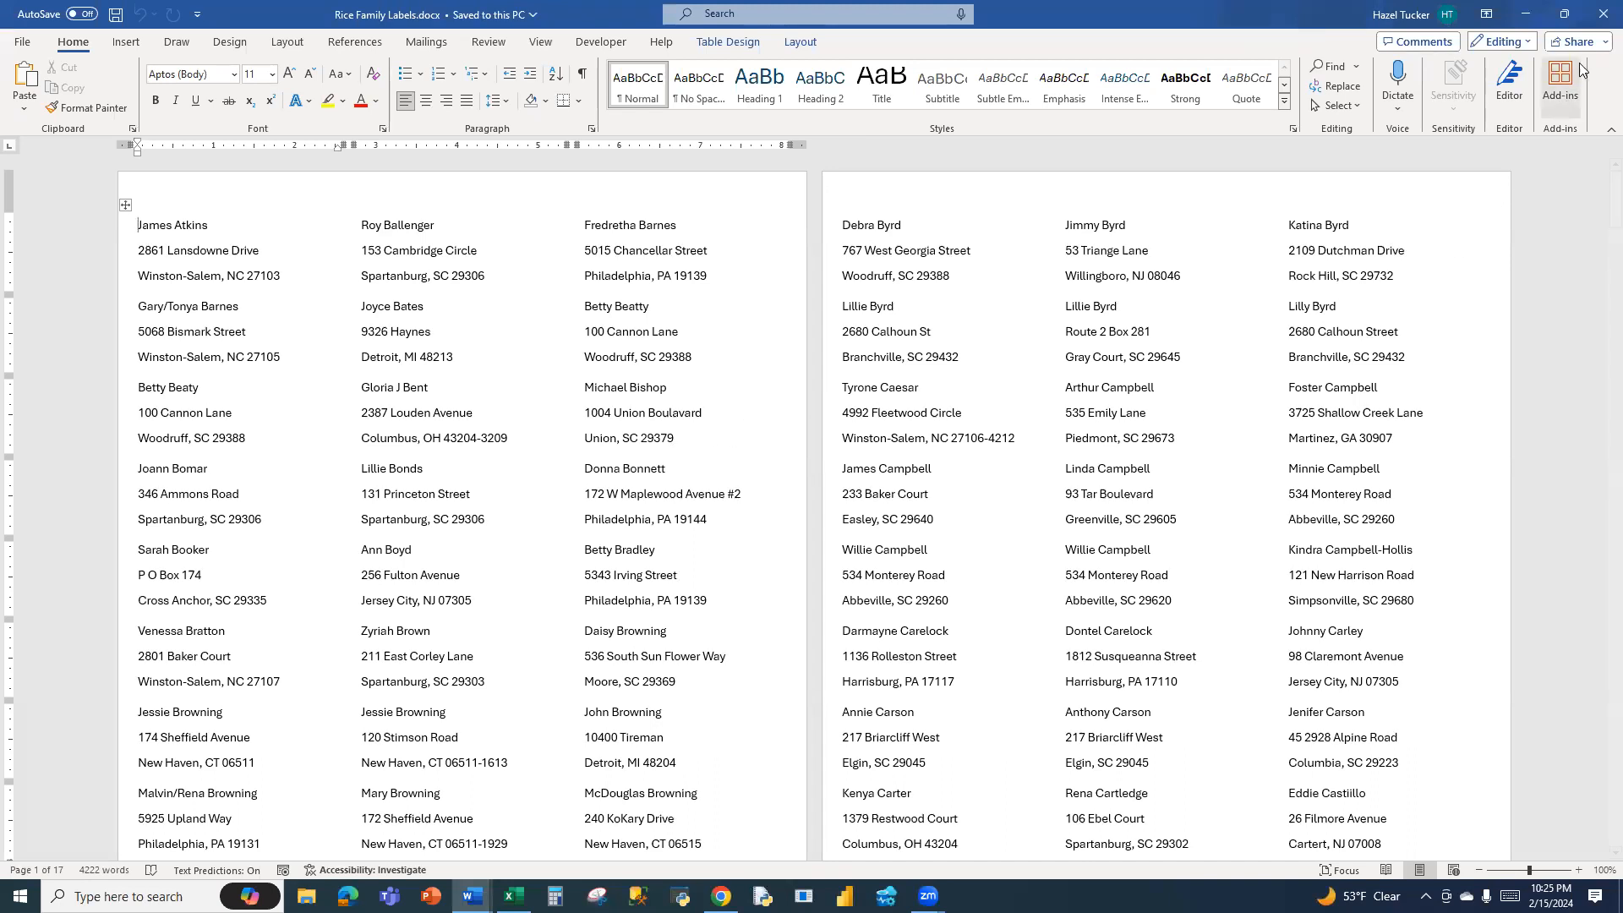
Close the saved labels document and the mail merge main document, discarding the main document's changes
left_click(1600, 15)
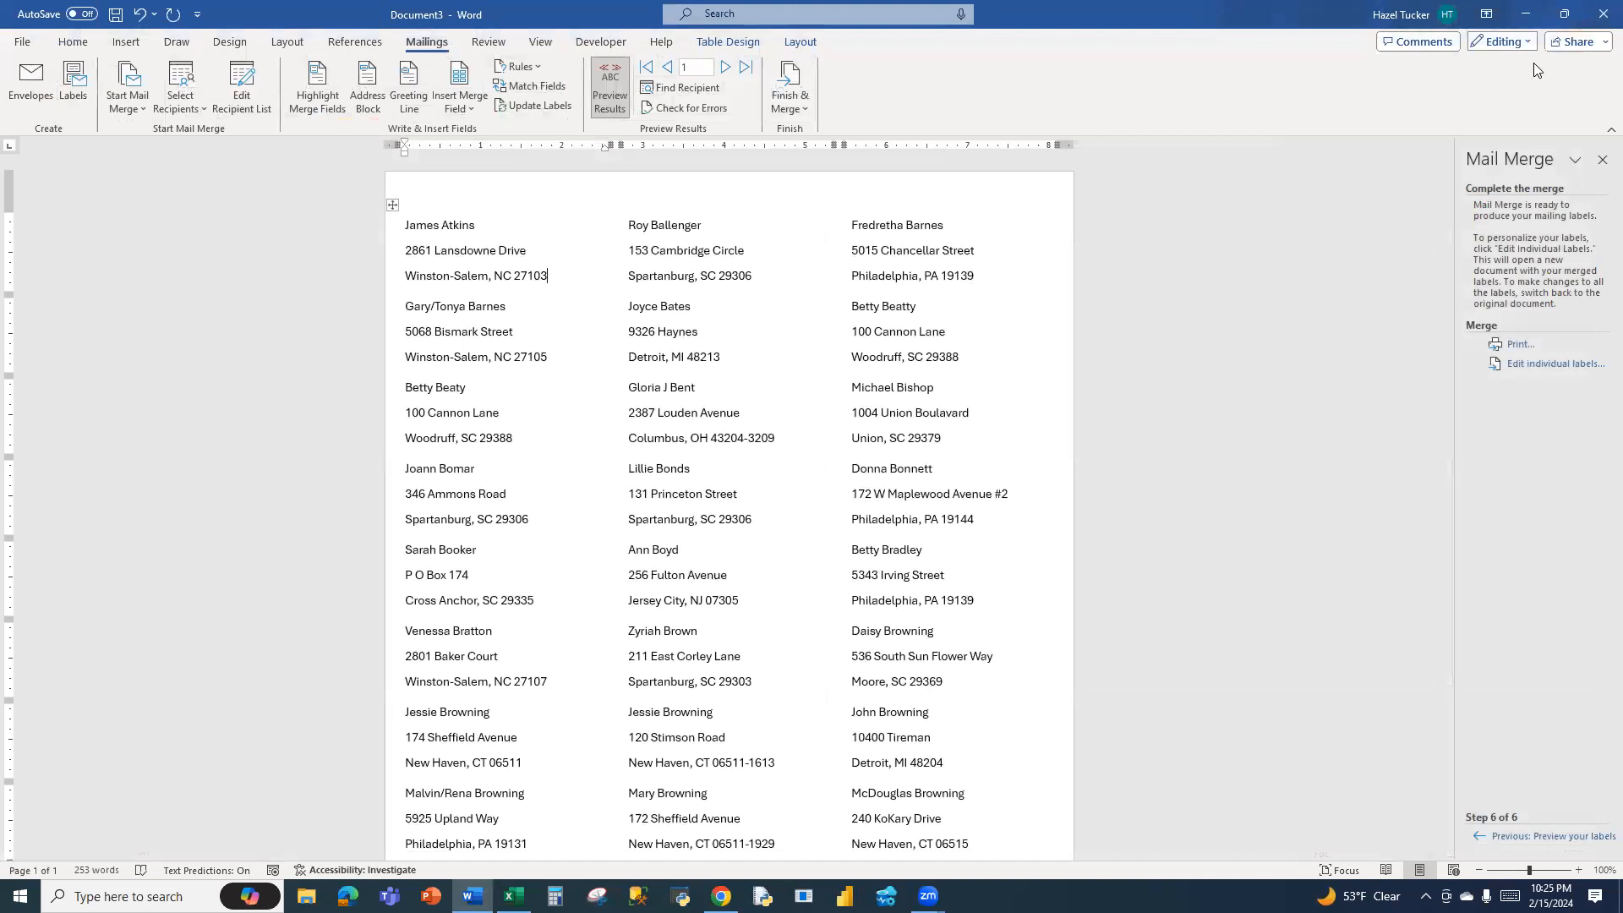
left_click(1600, 17)
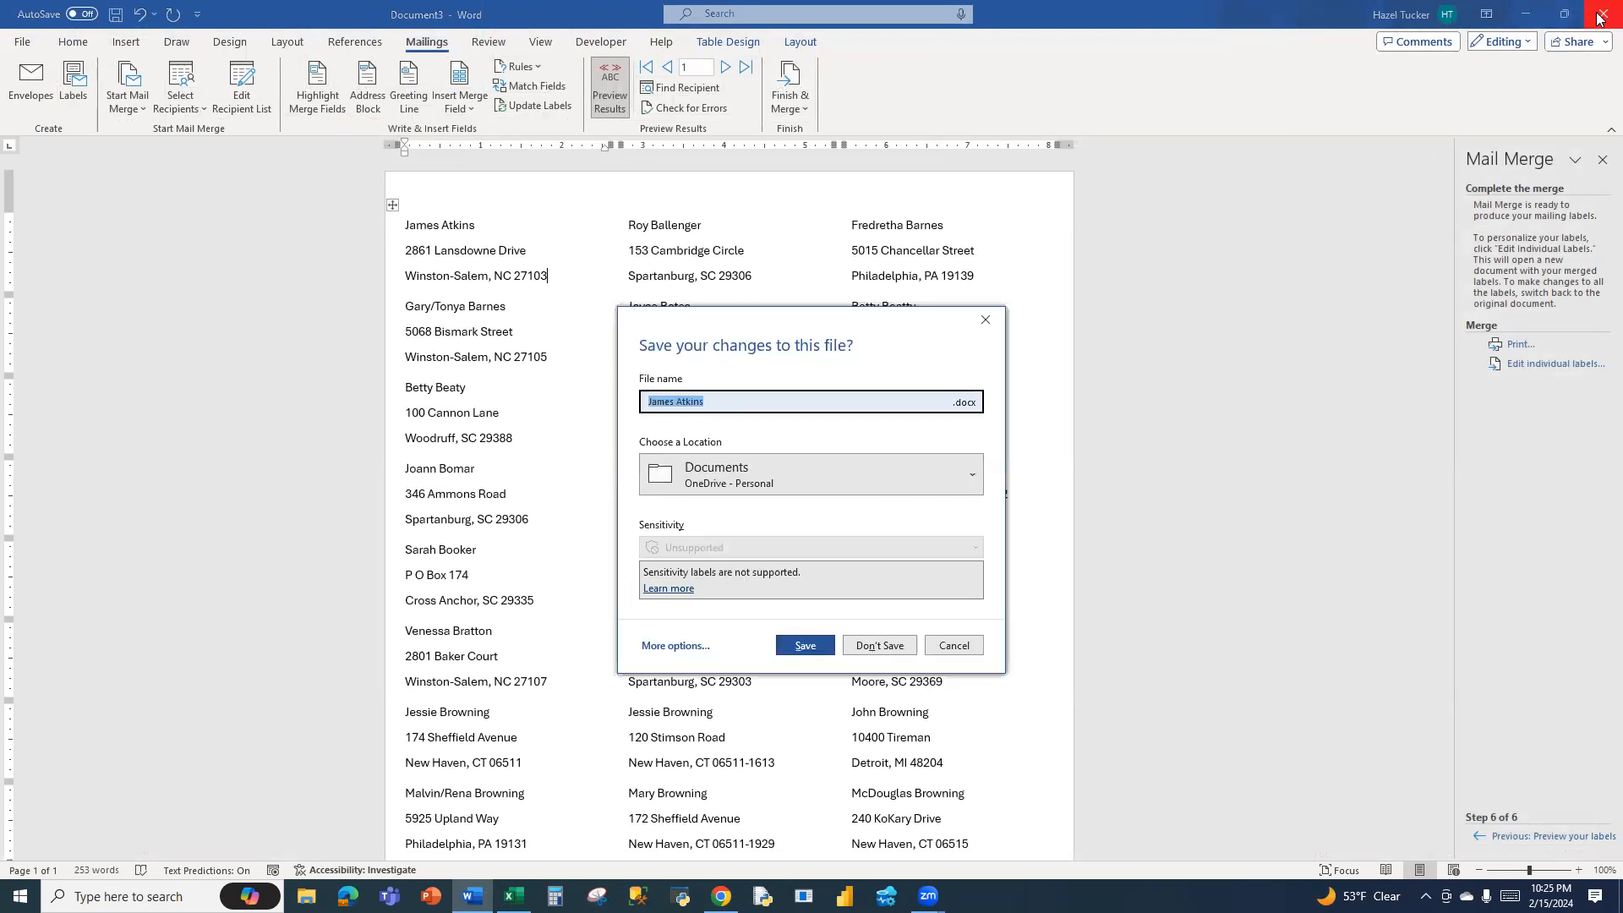
left_click(889, 648)
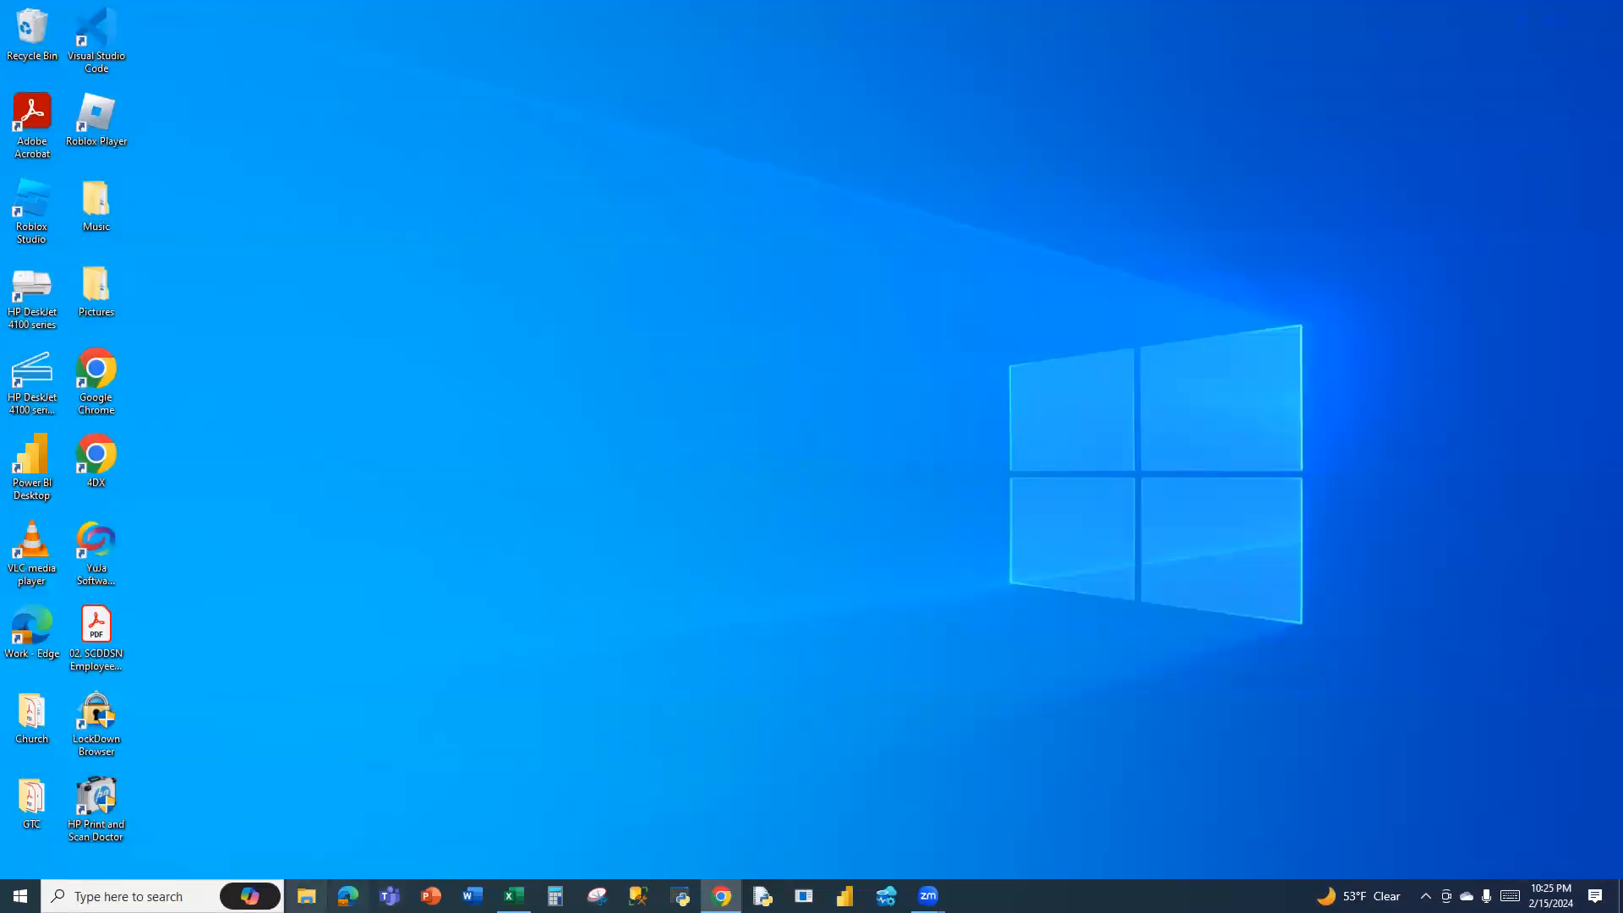
Switch to File Explorer, open Rice Family Labels.docx from the Downloads folder and look through its label pages
left_click(306, 895)
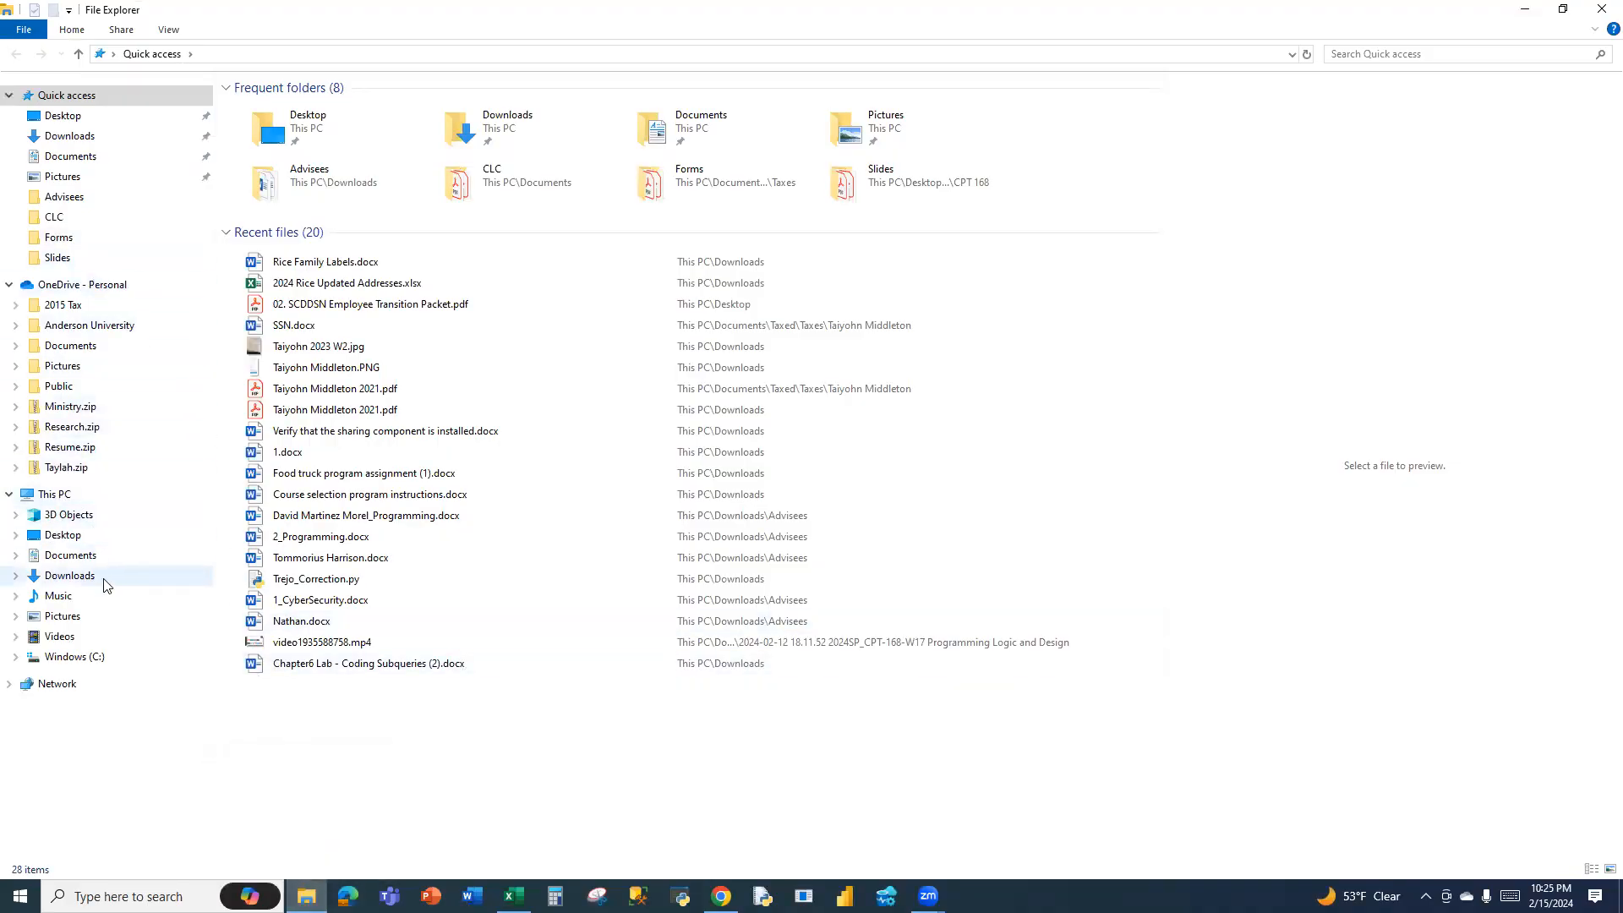
left_click(76, 578)
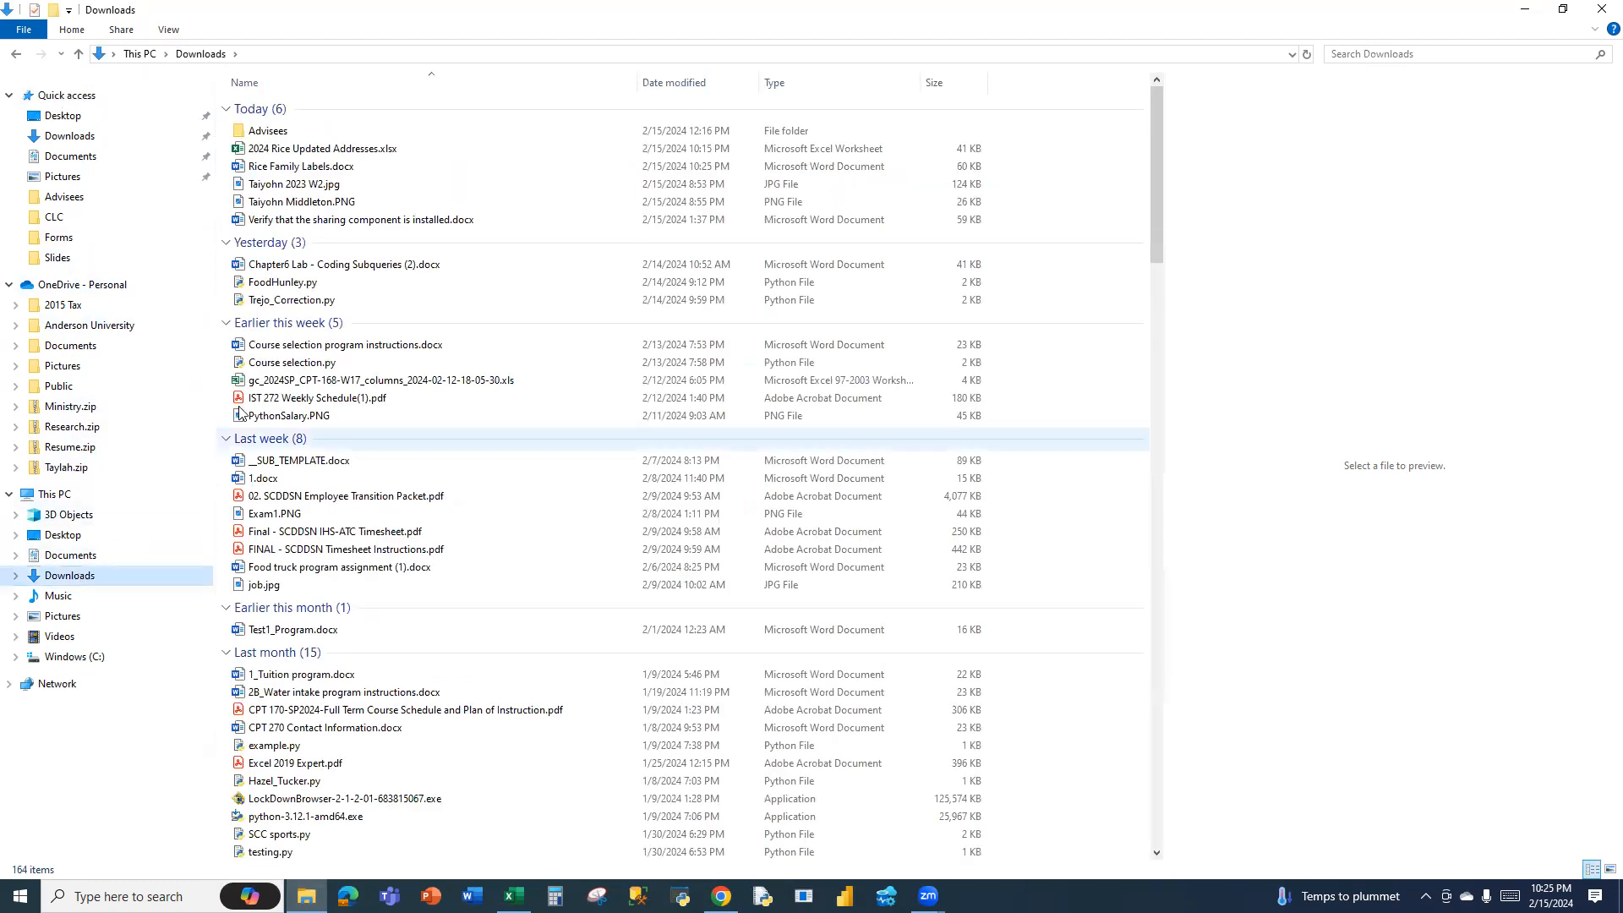
left_click(342, 167)
double_click(342, 167)
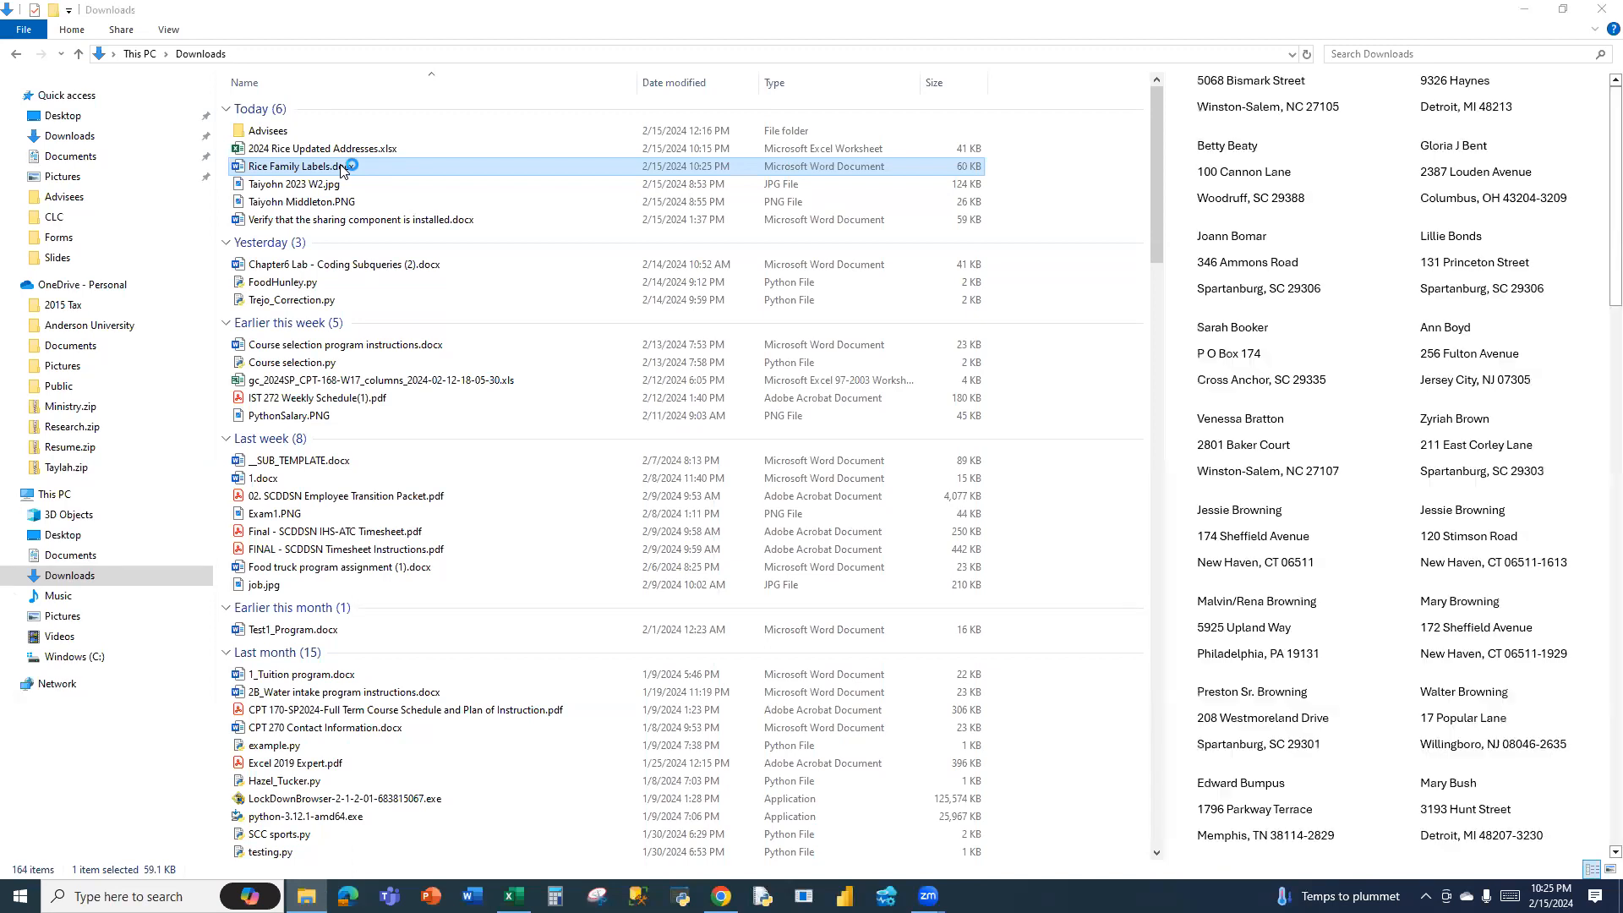
scroll(1217, 631, "down", 7)
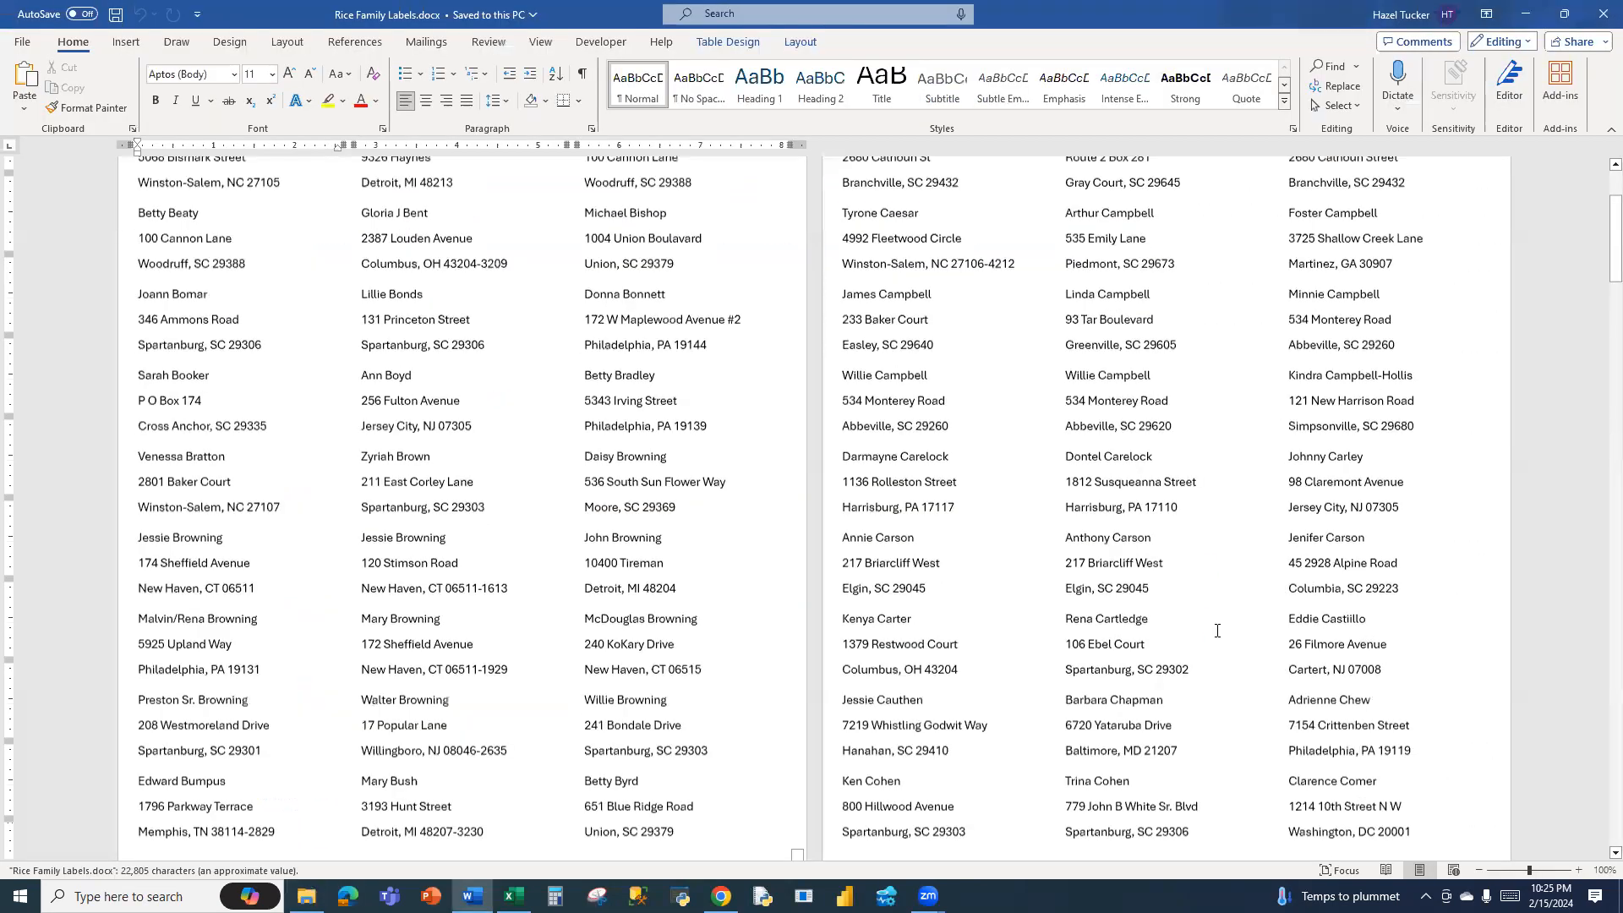
scroll(1215, 629, "down", 11)
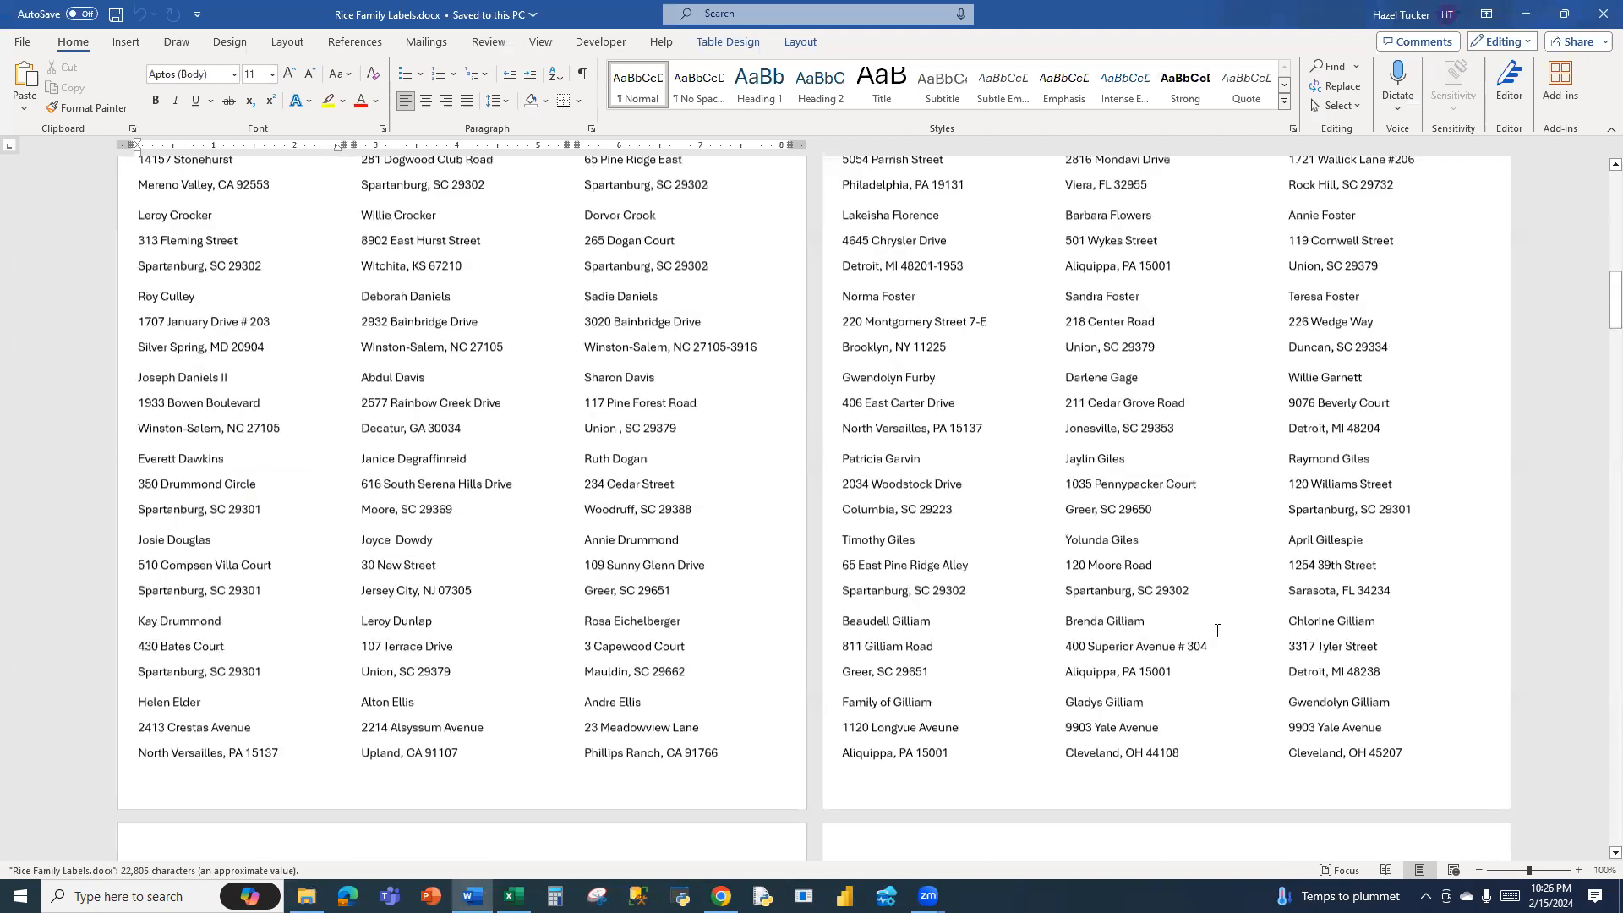
scroll(1217, 631, "down", 1)
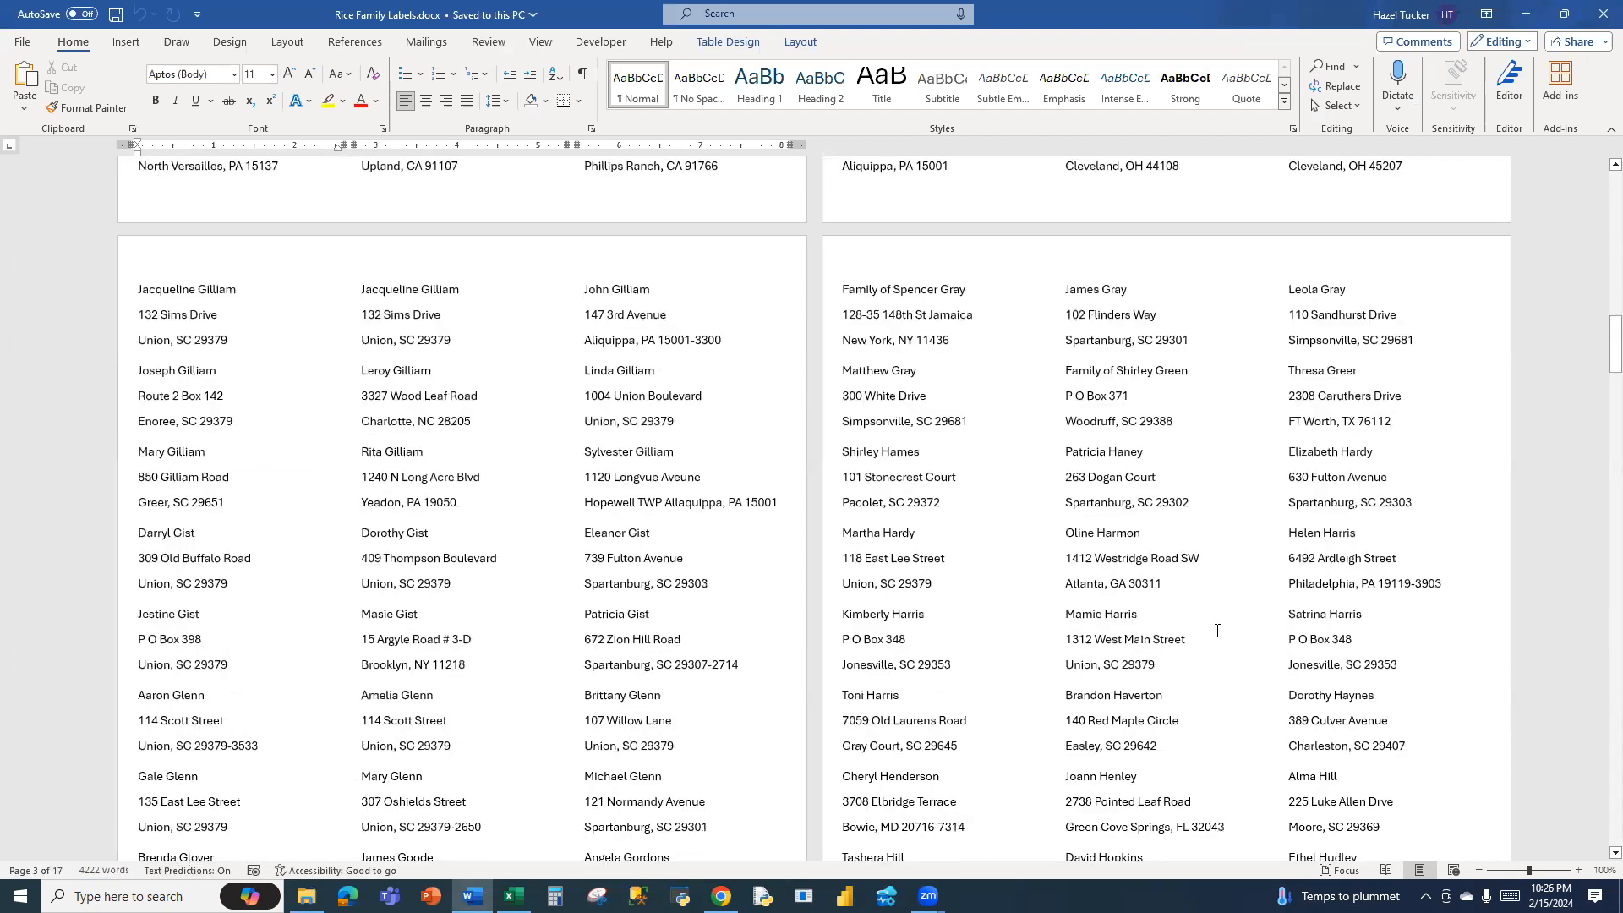